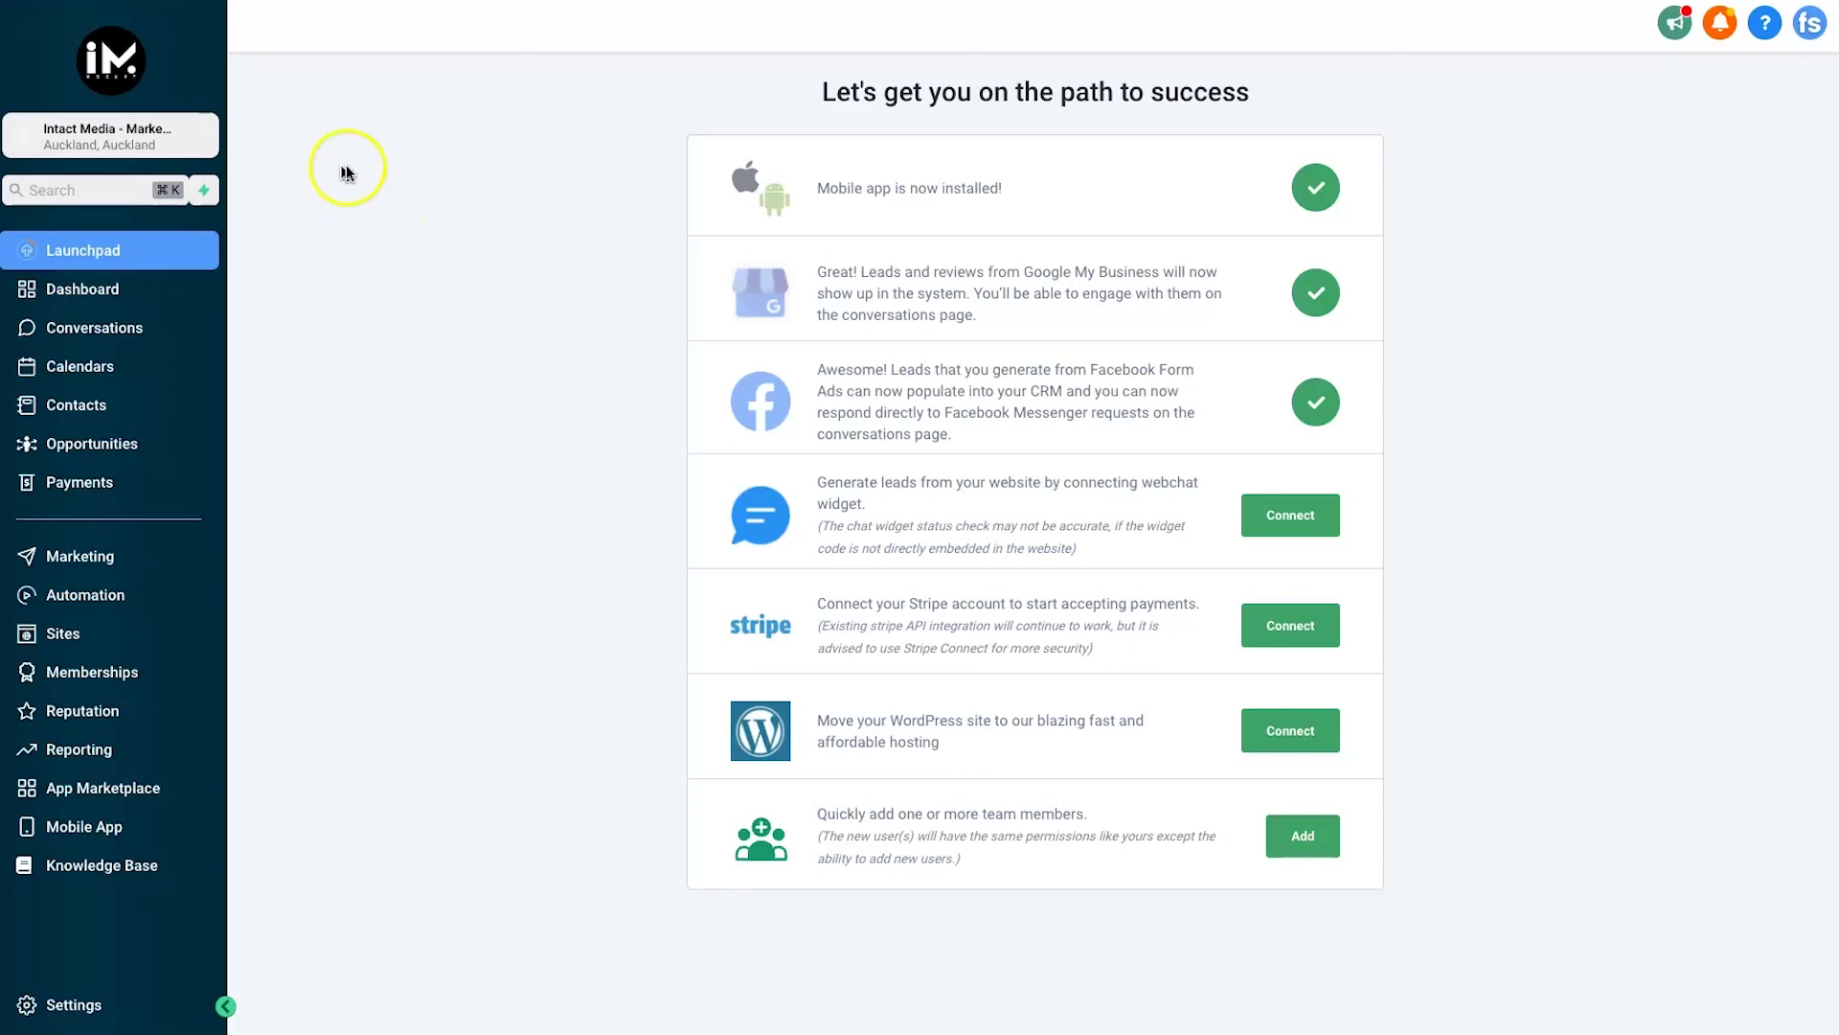
Open the Reputation Overview showing invites, reviews received, sentiment and average rating
{"action": "left_click", "coordinate": [187, 155]}
{"action": "left_click_drag", "start_coordinate": [887, 274], "coordinate": [1194, 264]}
{"action": "left_click", "coordinate": [1092, 288]}
{"action": "left_click", "coordinate": [1145, 299]}
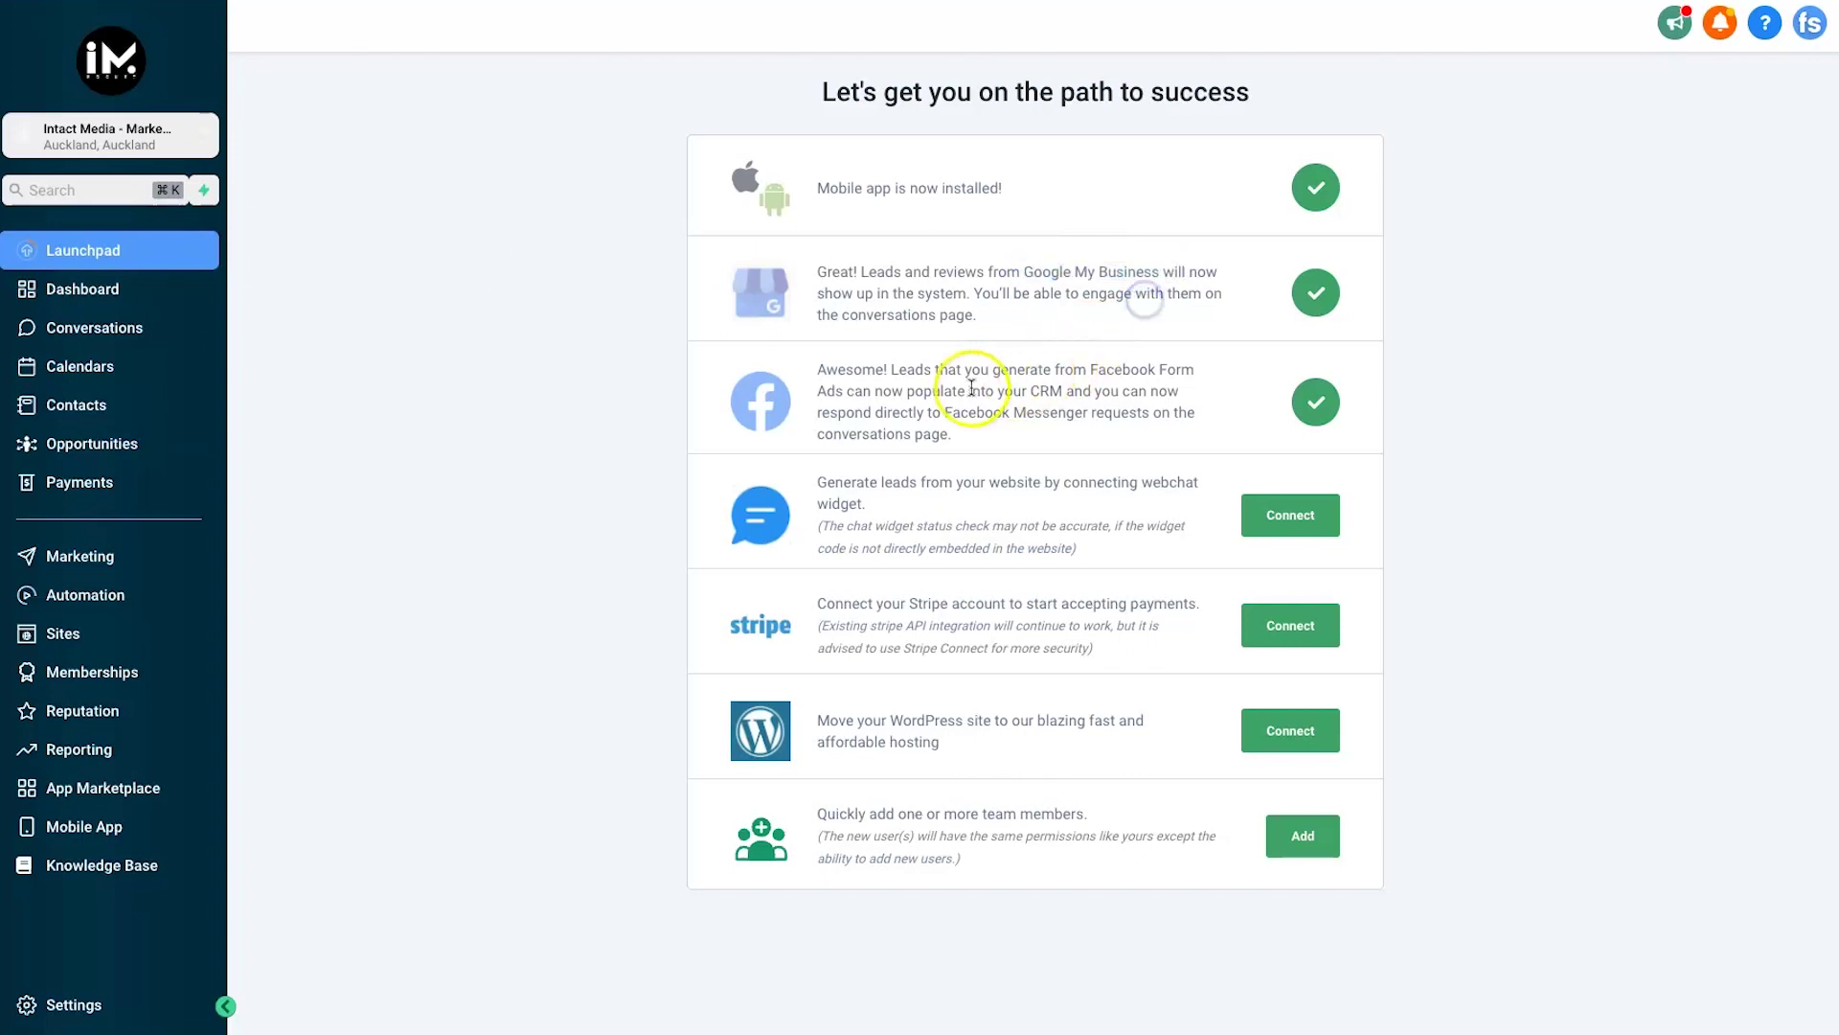
{"action": "left_click_drag", "start_coordinate": [817, 369], "coordinate": [1130, 411]}
{"action": "left_click", "coordinate": [1123, 420]}
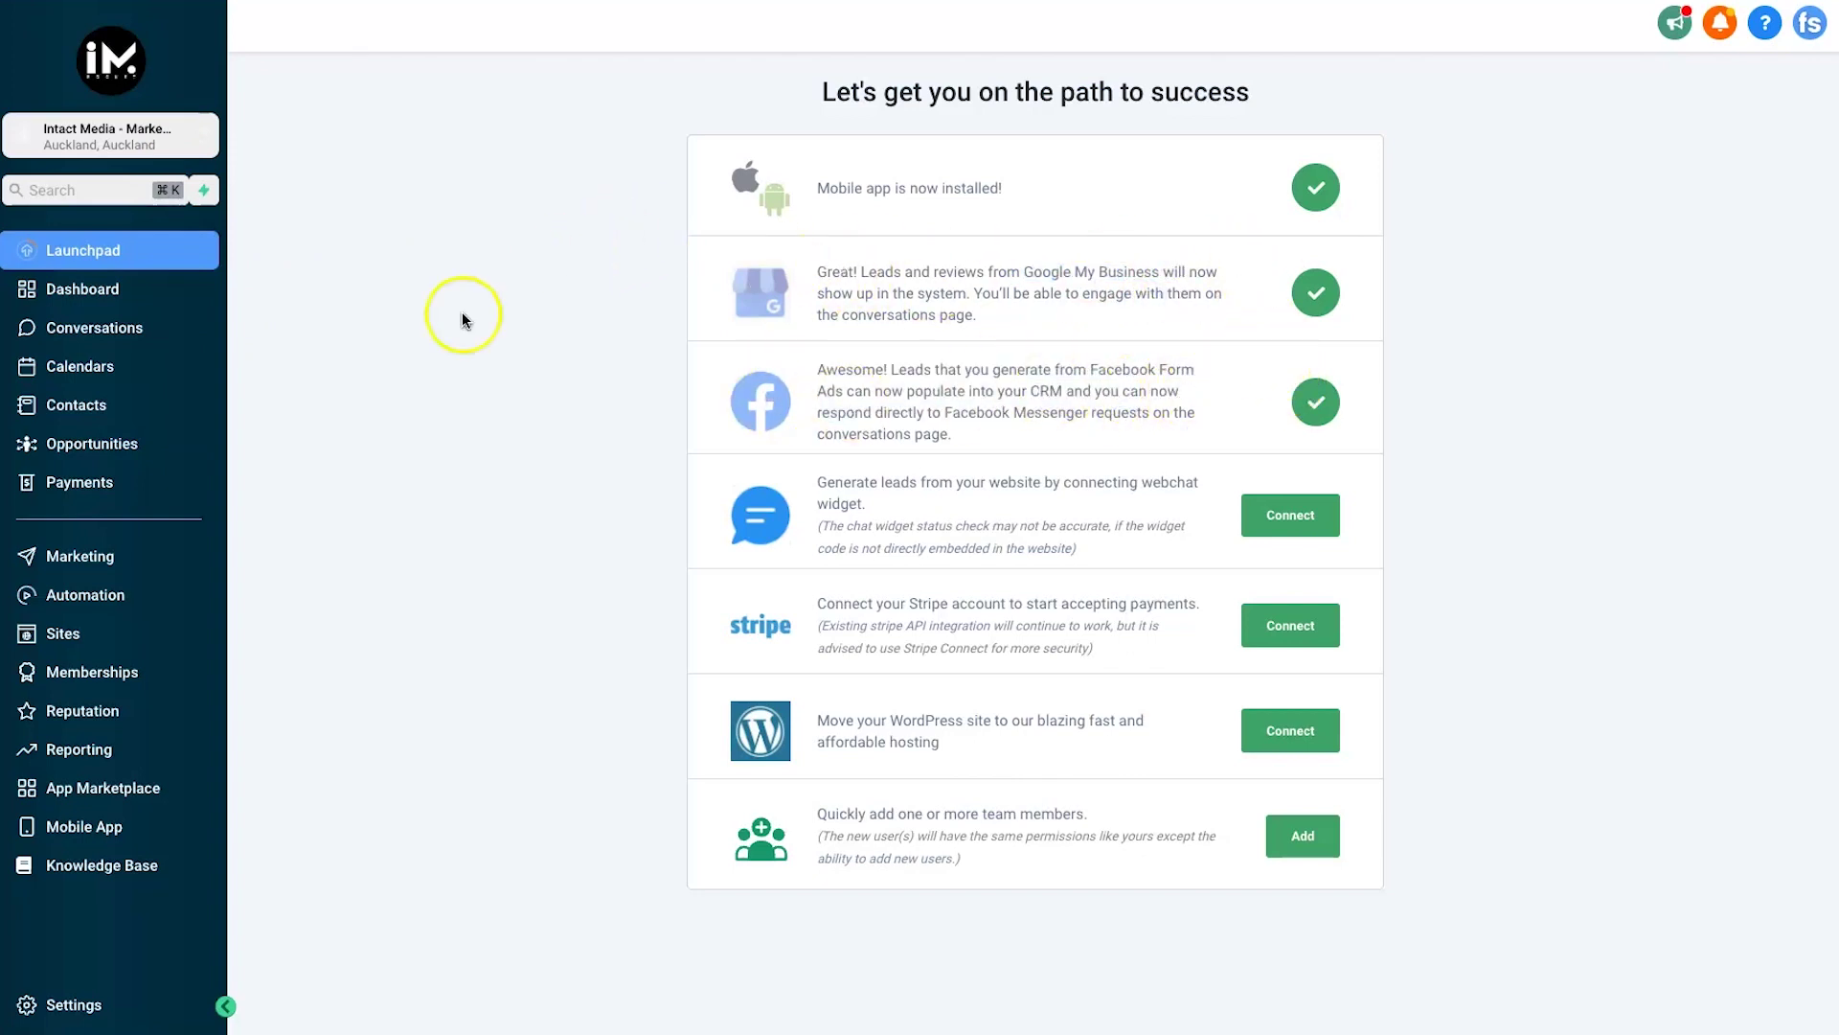
{"action": "left_click", "coordinate": [160, 726]}
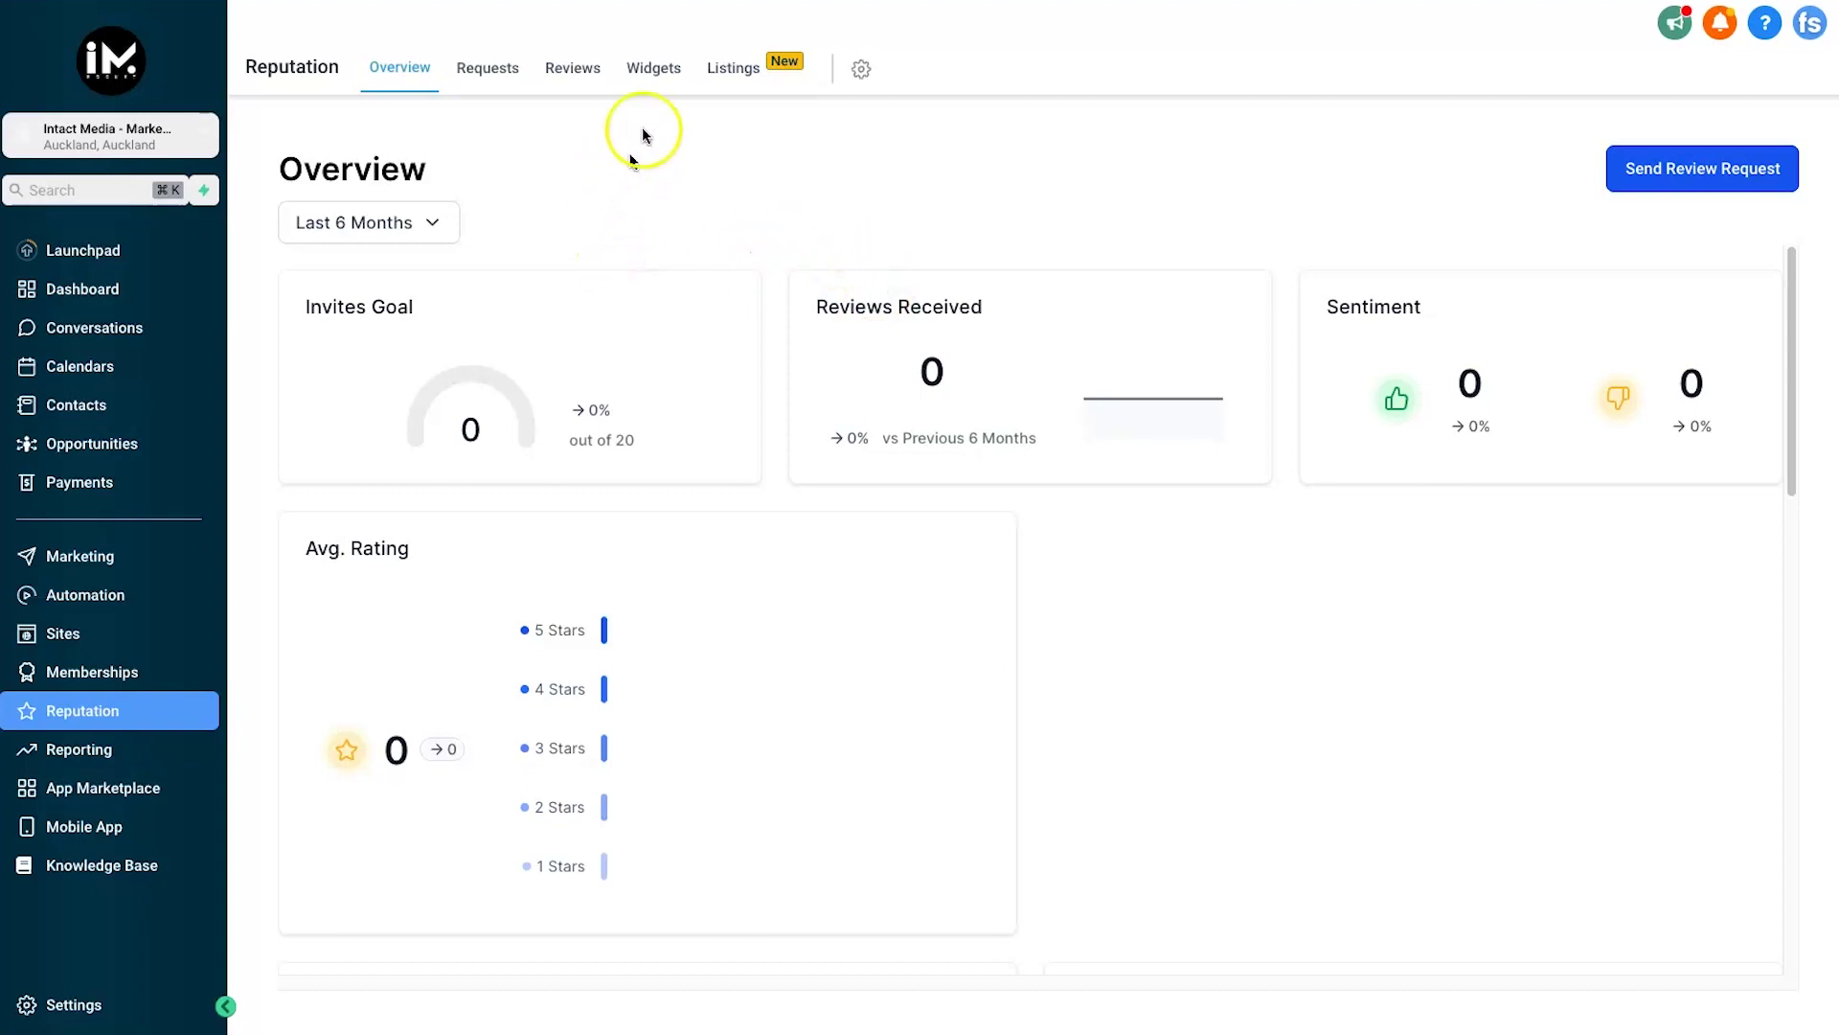
Create a new review widget from the Widgets page, previewing six 5.00-rated reviews in Masonry layout
{"action": "left_click", "coordinate": [650, 82]}
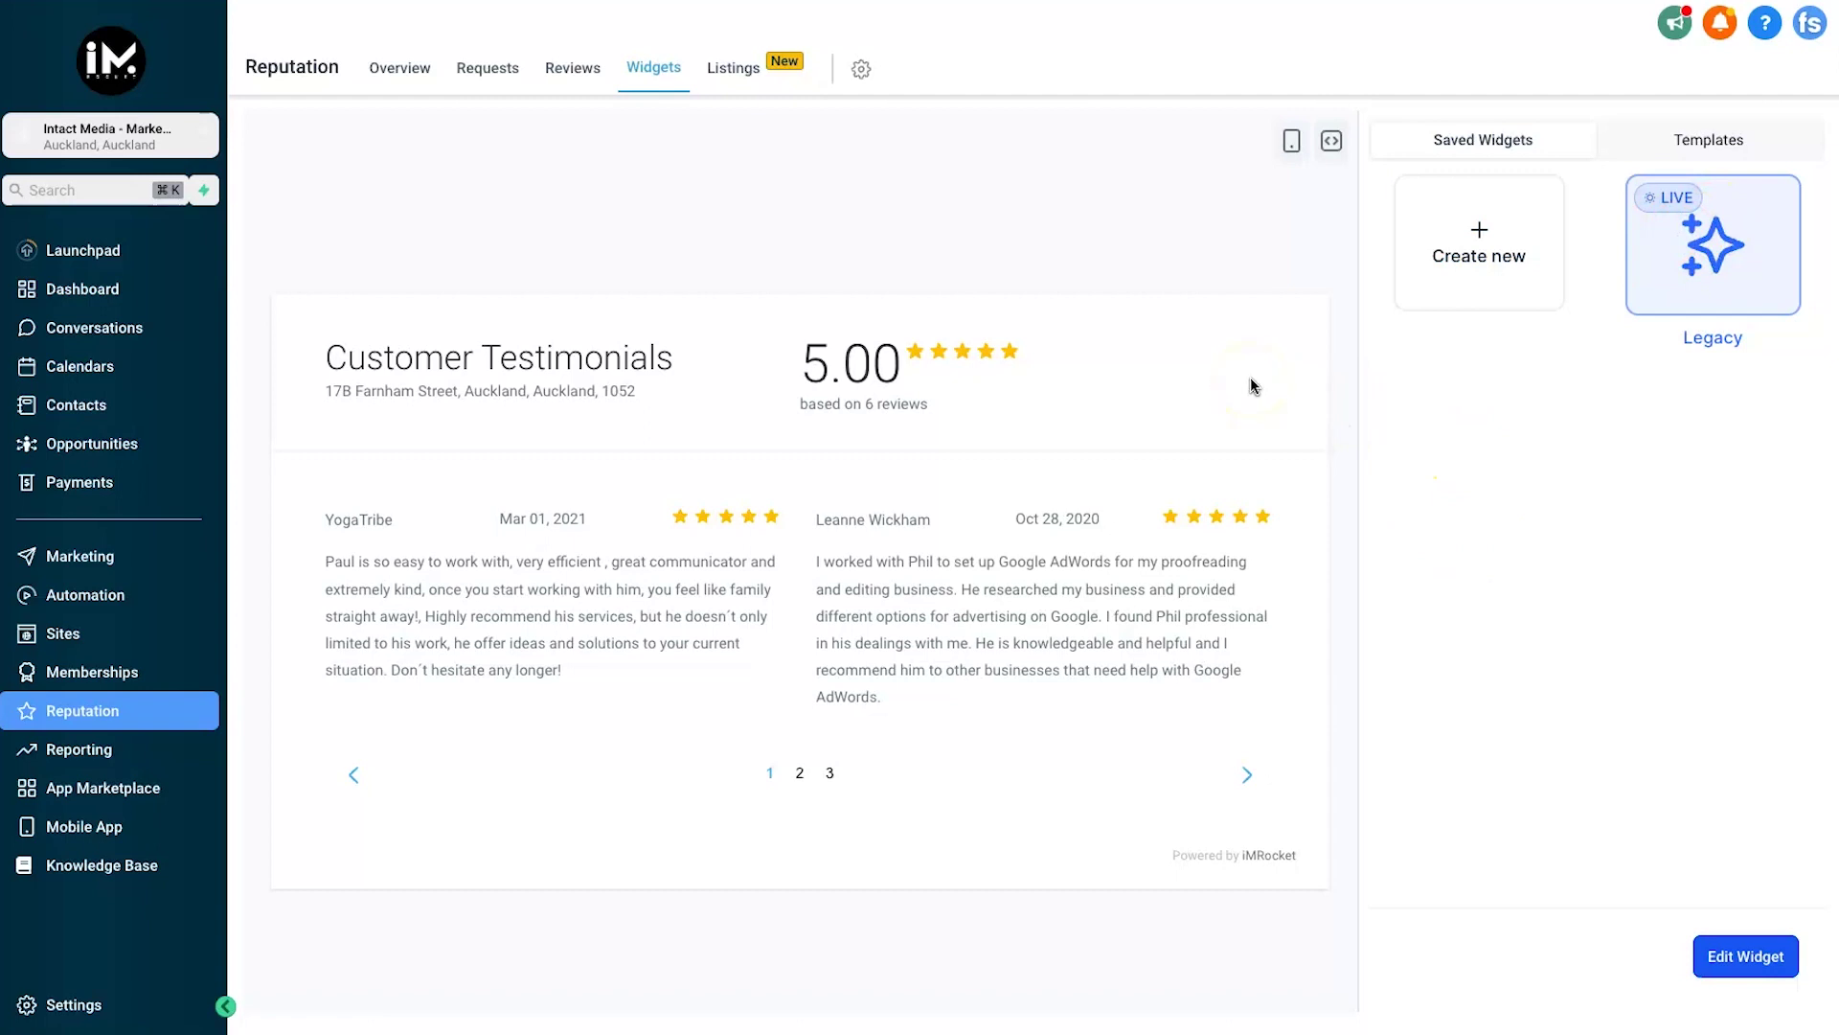
{"action": "left_click", "coordinate": [1251, 380]}
{"action": "left_click", "coordinate": [1410, 471]}
{"action": "left_click", "coordinate": [1396, 441]}
{"action": "left_click", "coordinate": [1527, 226]}
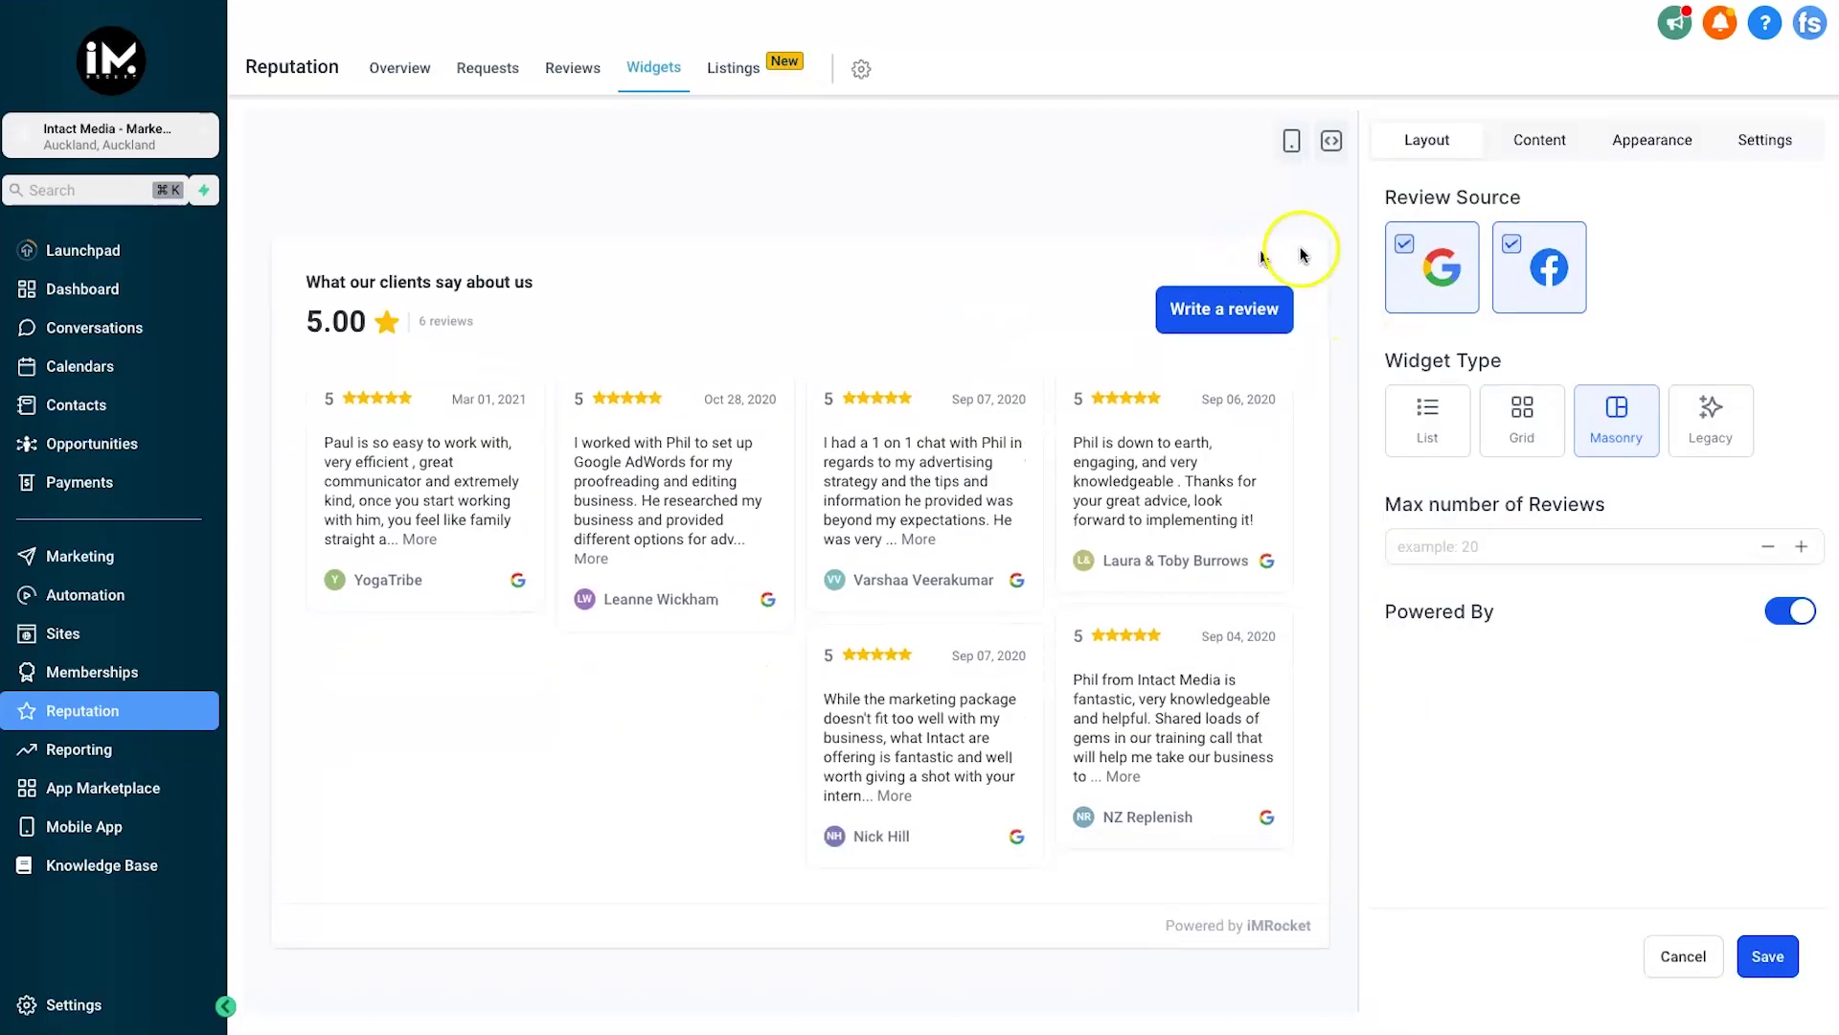
{"action": "left_click_drag", "start_coordinate": [1381, 191], "coordinate": [1582, 191]}
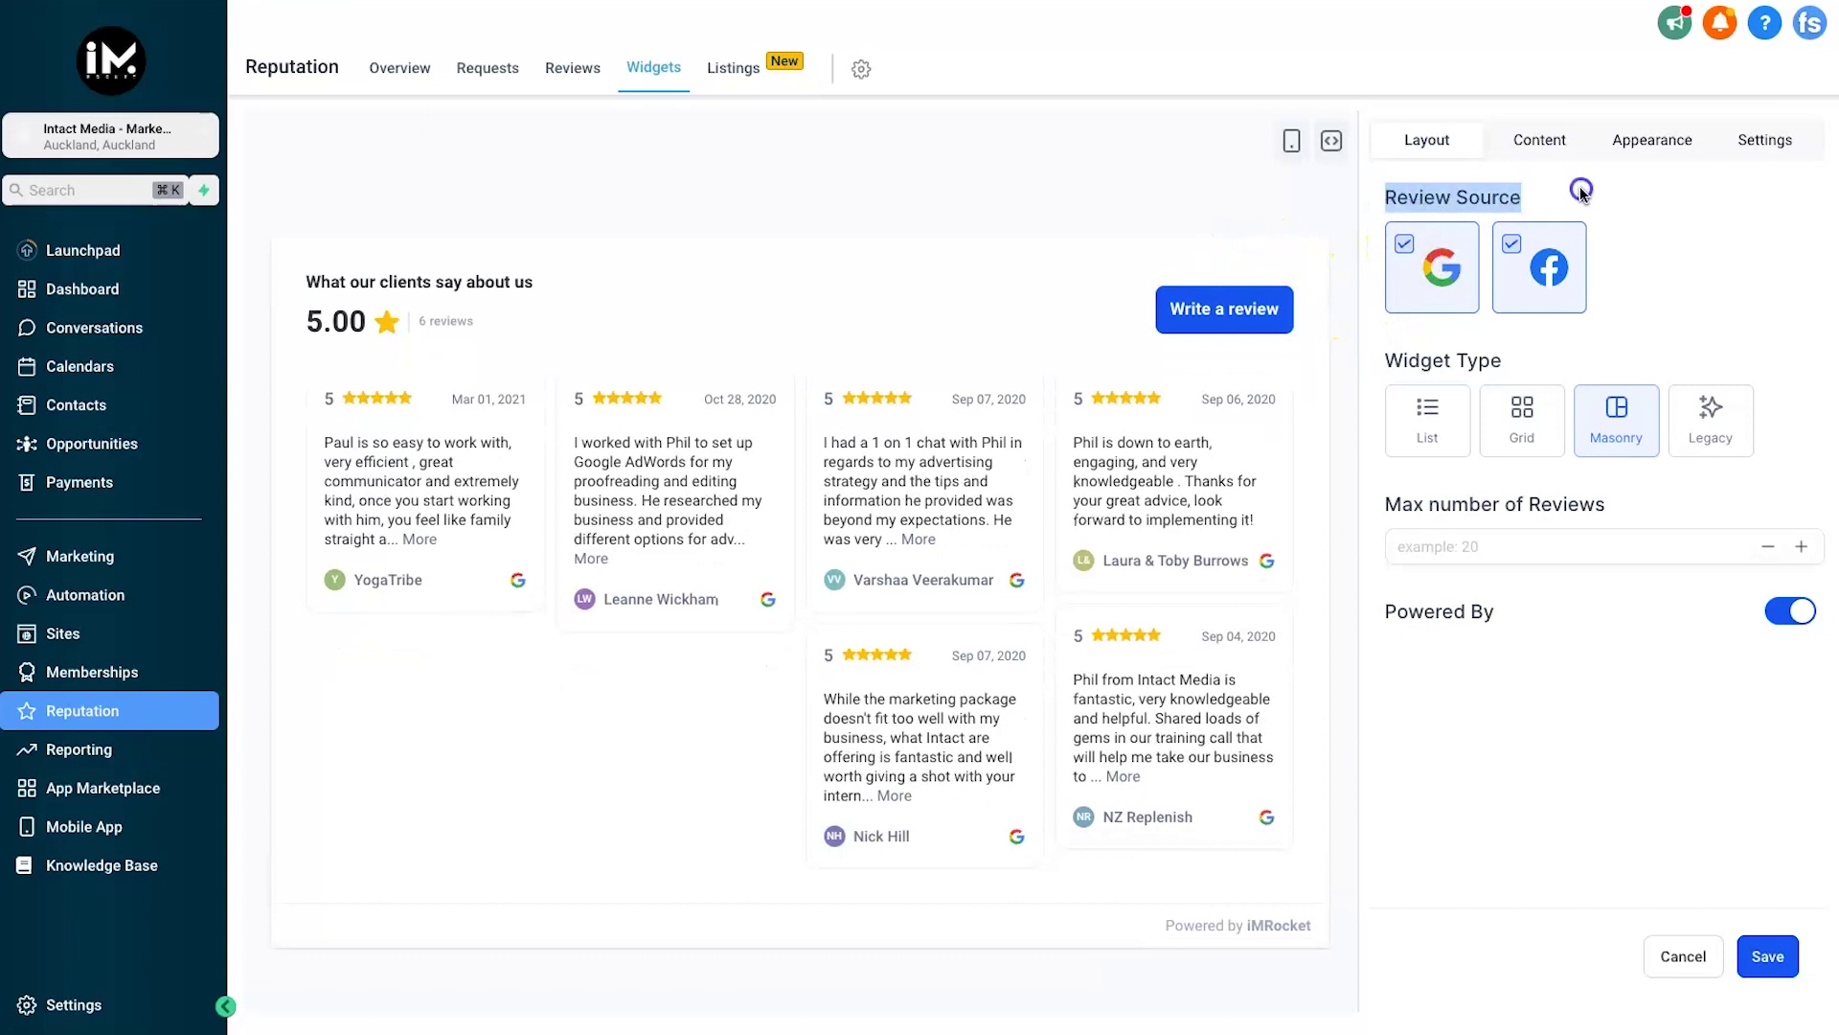
{"action": "left_click", "coordinate": [1582, 192]}
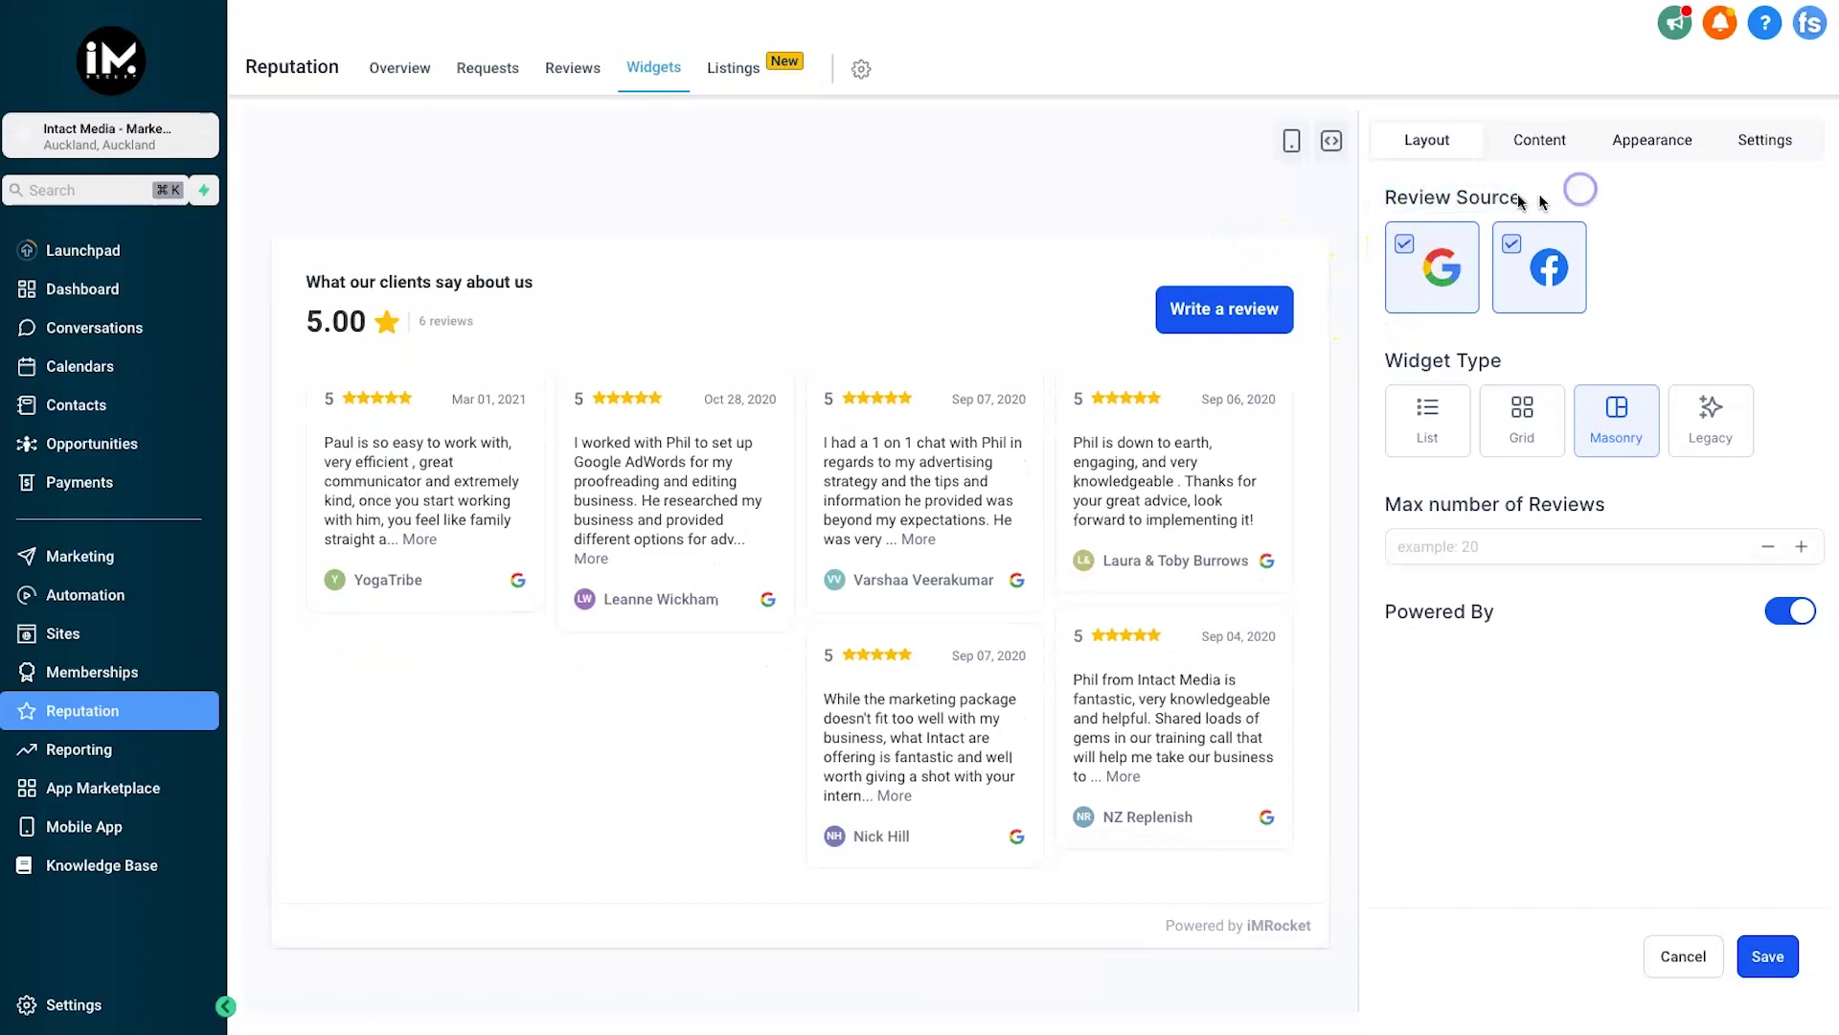
{"action": "left_click", "coordinate": [1512, 246]}
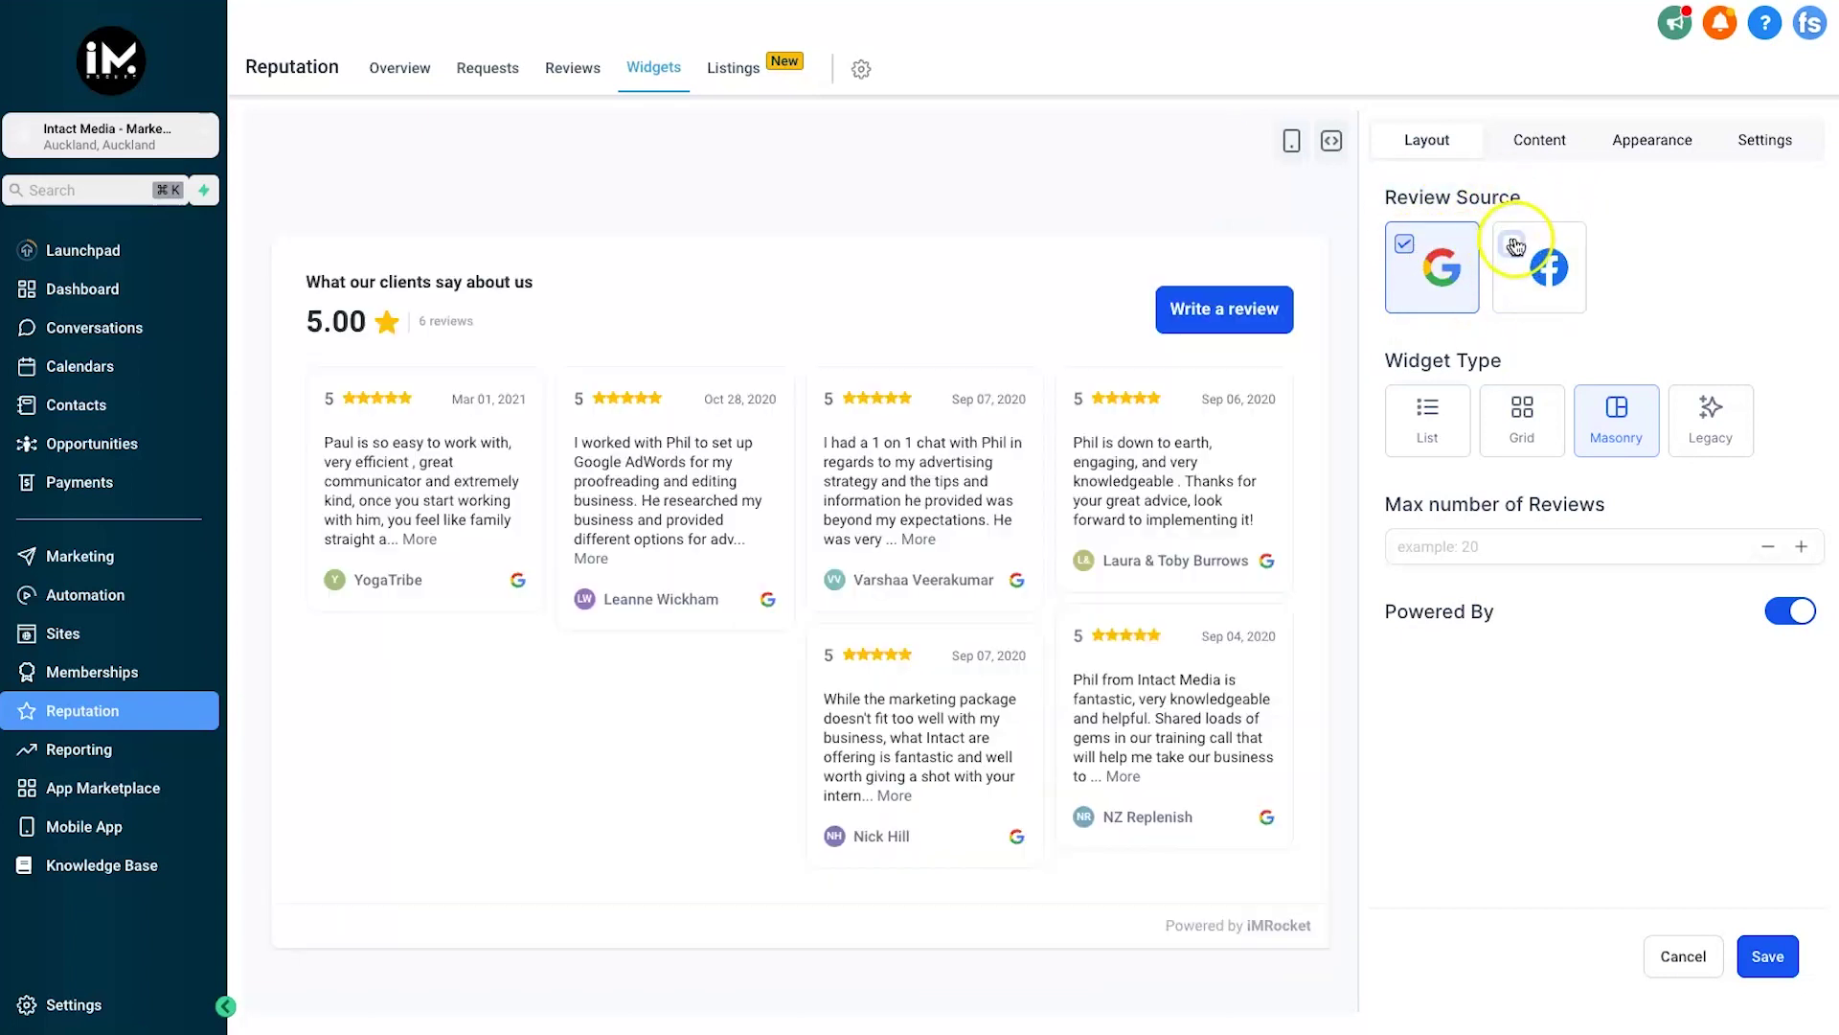
{"action": "left_click", "coordinate": [1512, 245]}
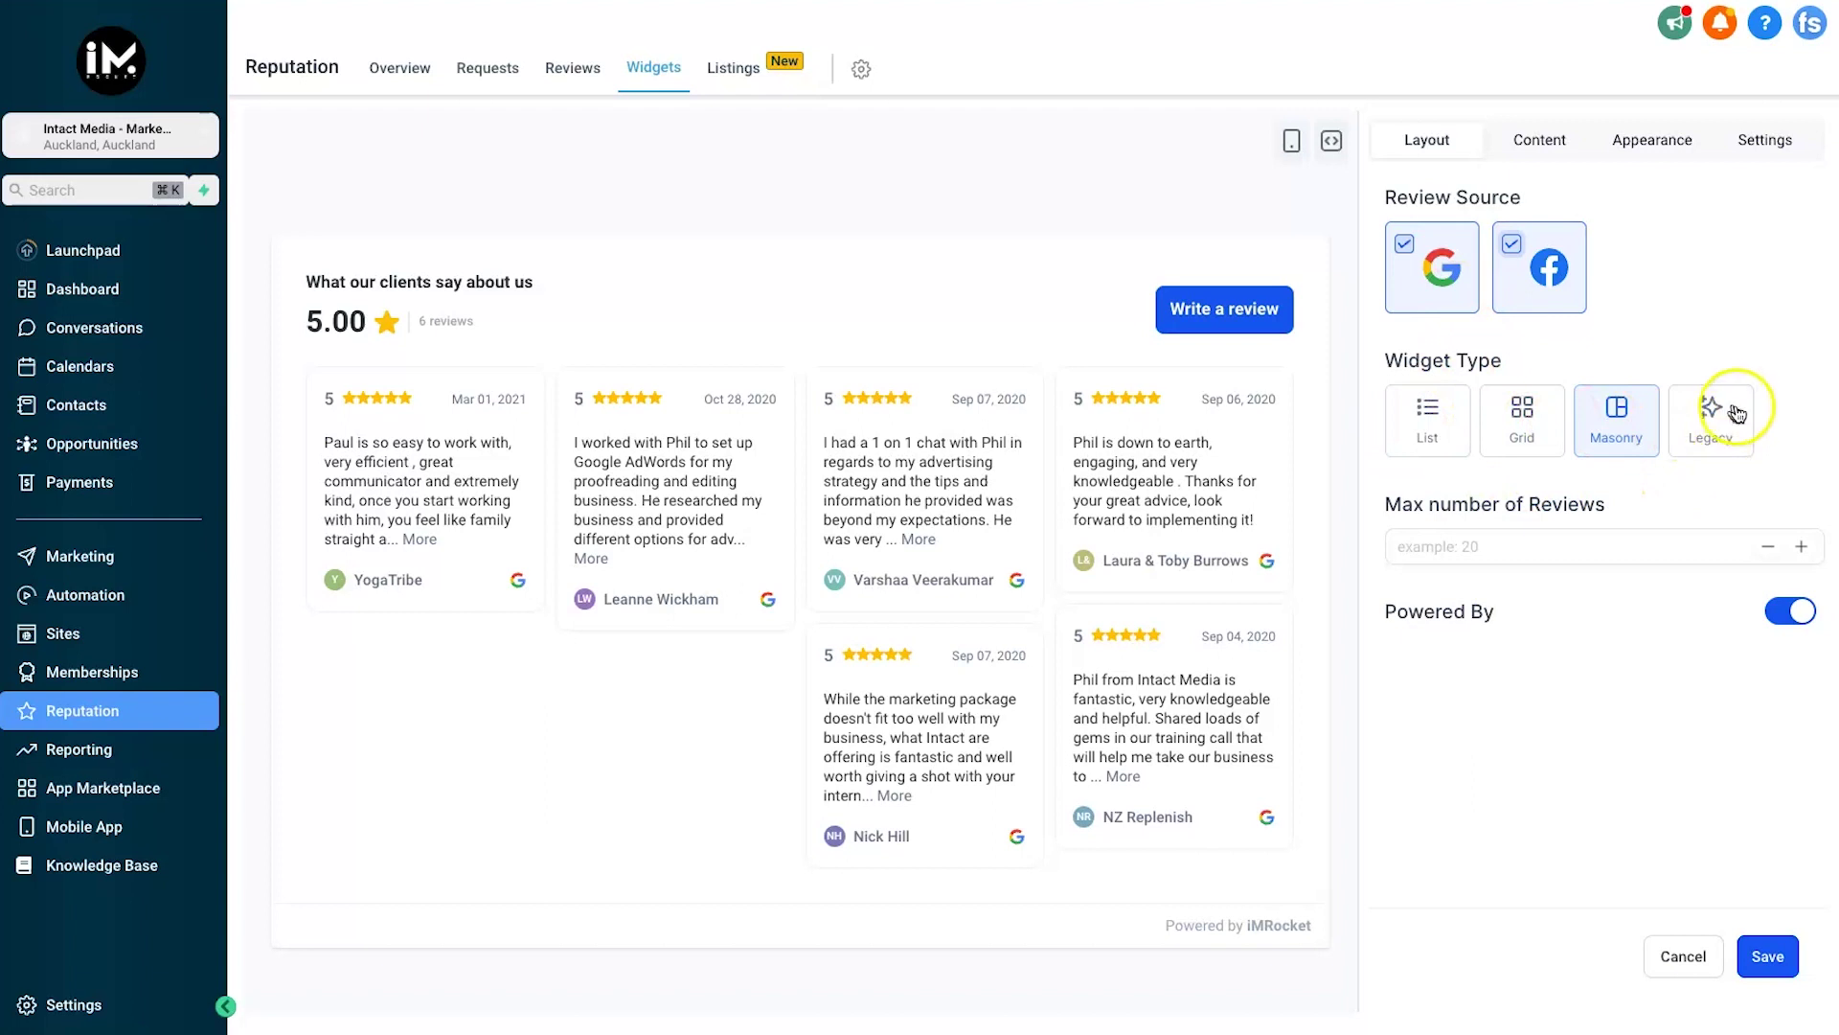
{"action": "left_click", "coordinate": [1433, 422]}
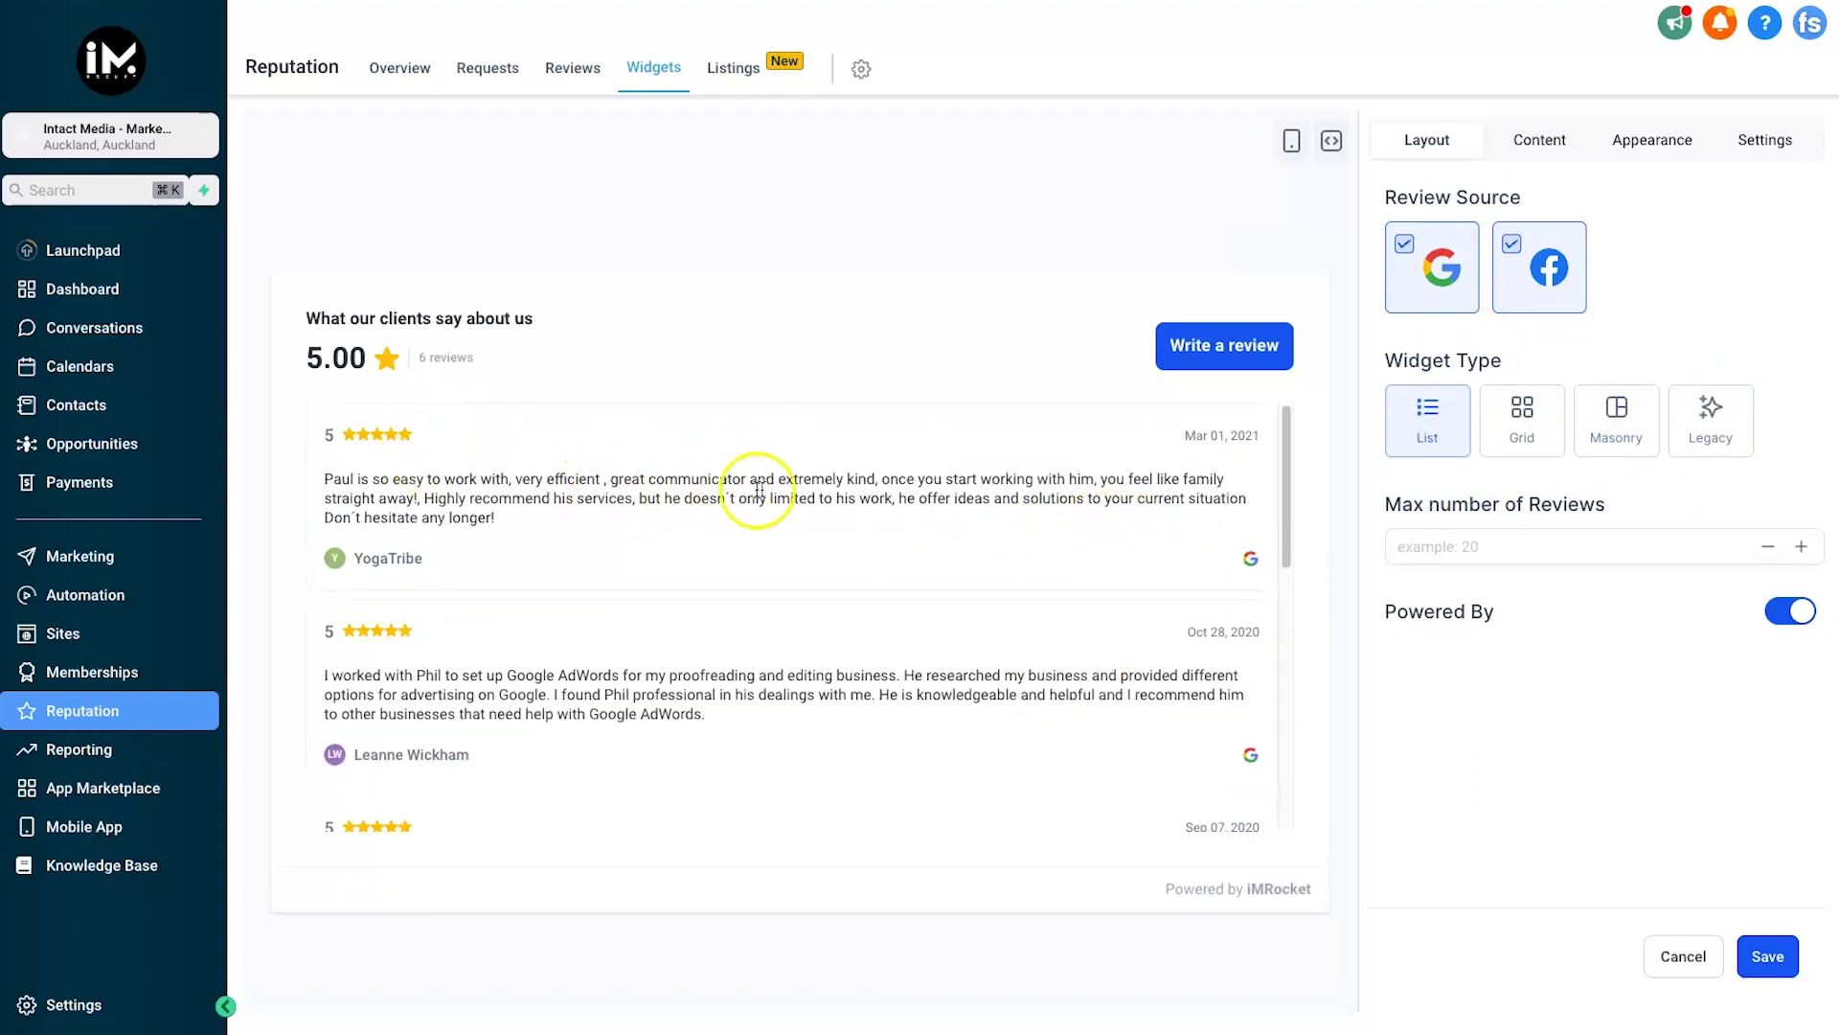
{"action": "scroll", "coordinate": [958, 503], "scroll_direction": "down", "scroll_amount": 2}
{"action": "scroll", "coordinate": [1140, 527], "scroll_direction": "down", "scroll_amount": 4}
{"action": "scroll", "coordinate": [1117, 526], "scroll_direction": "up", "scroll_amount": 7}
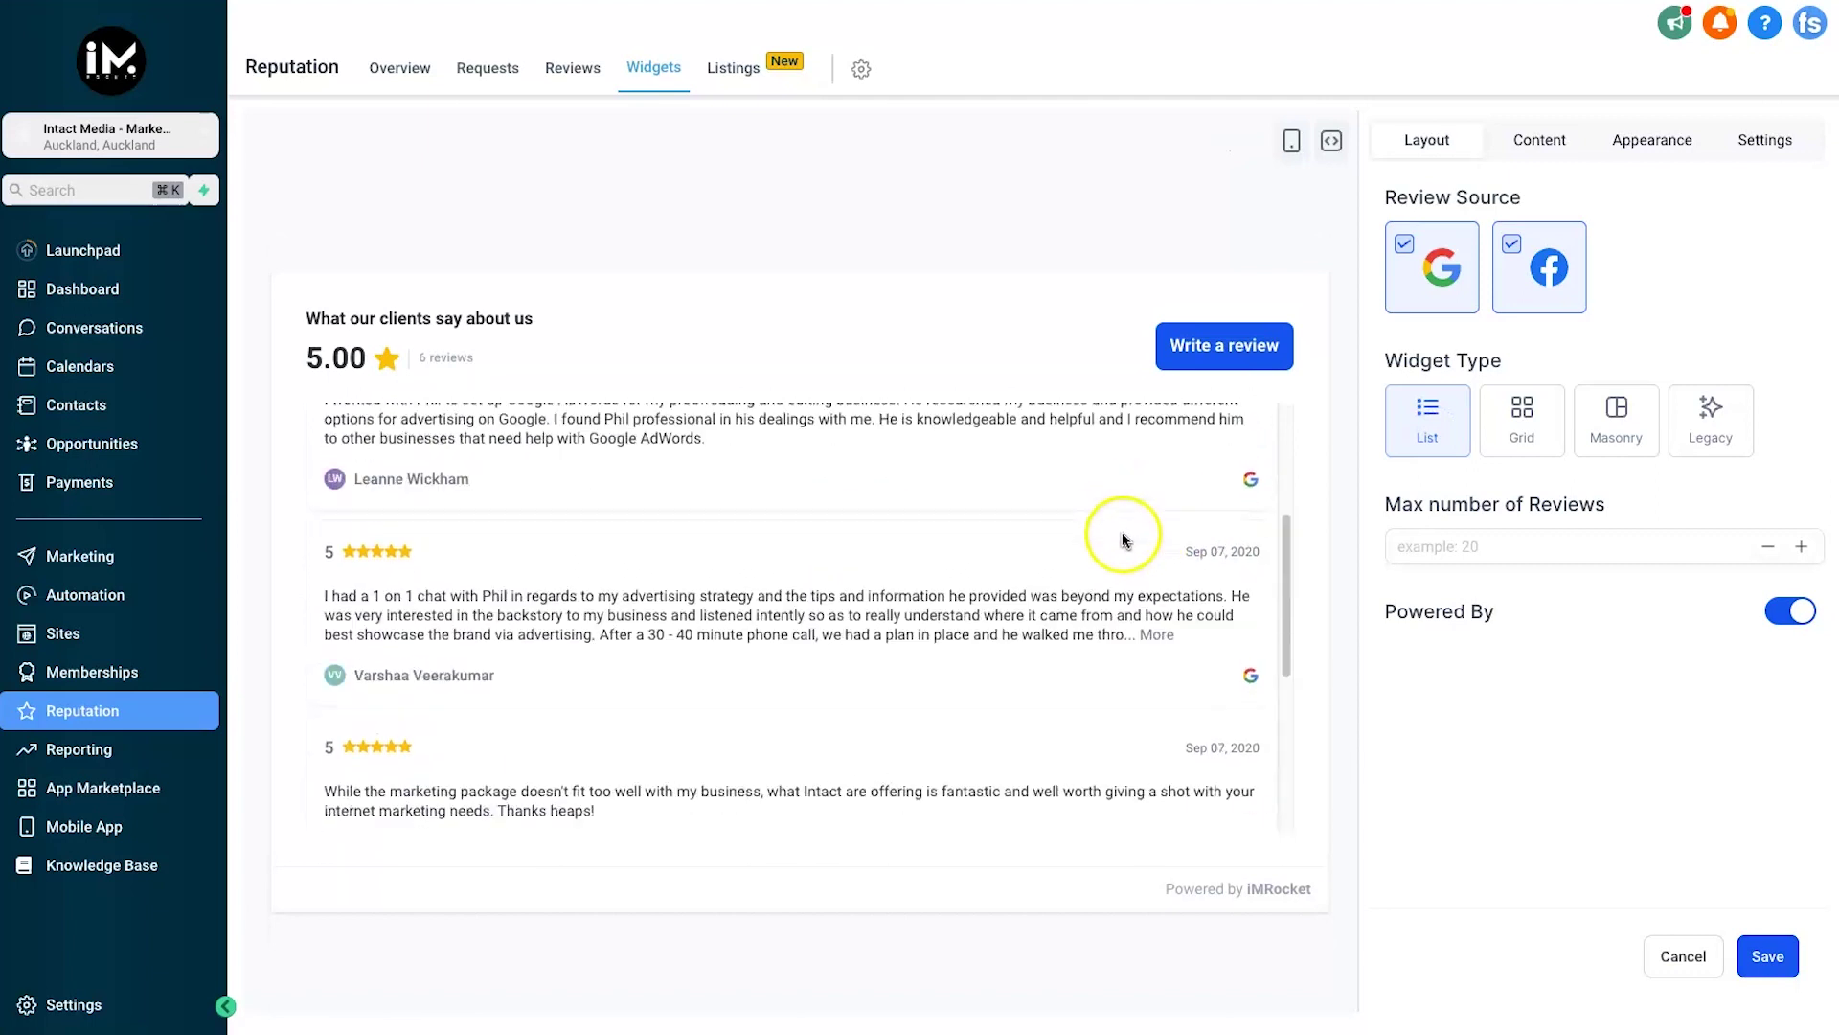
{"action": "left_click", "coordinate": [1523, 431]}
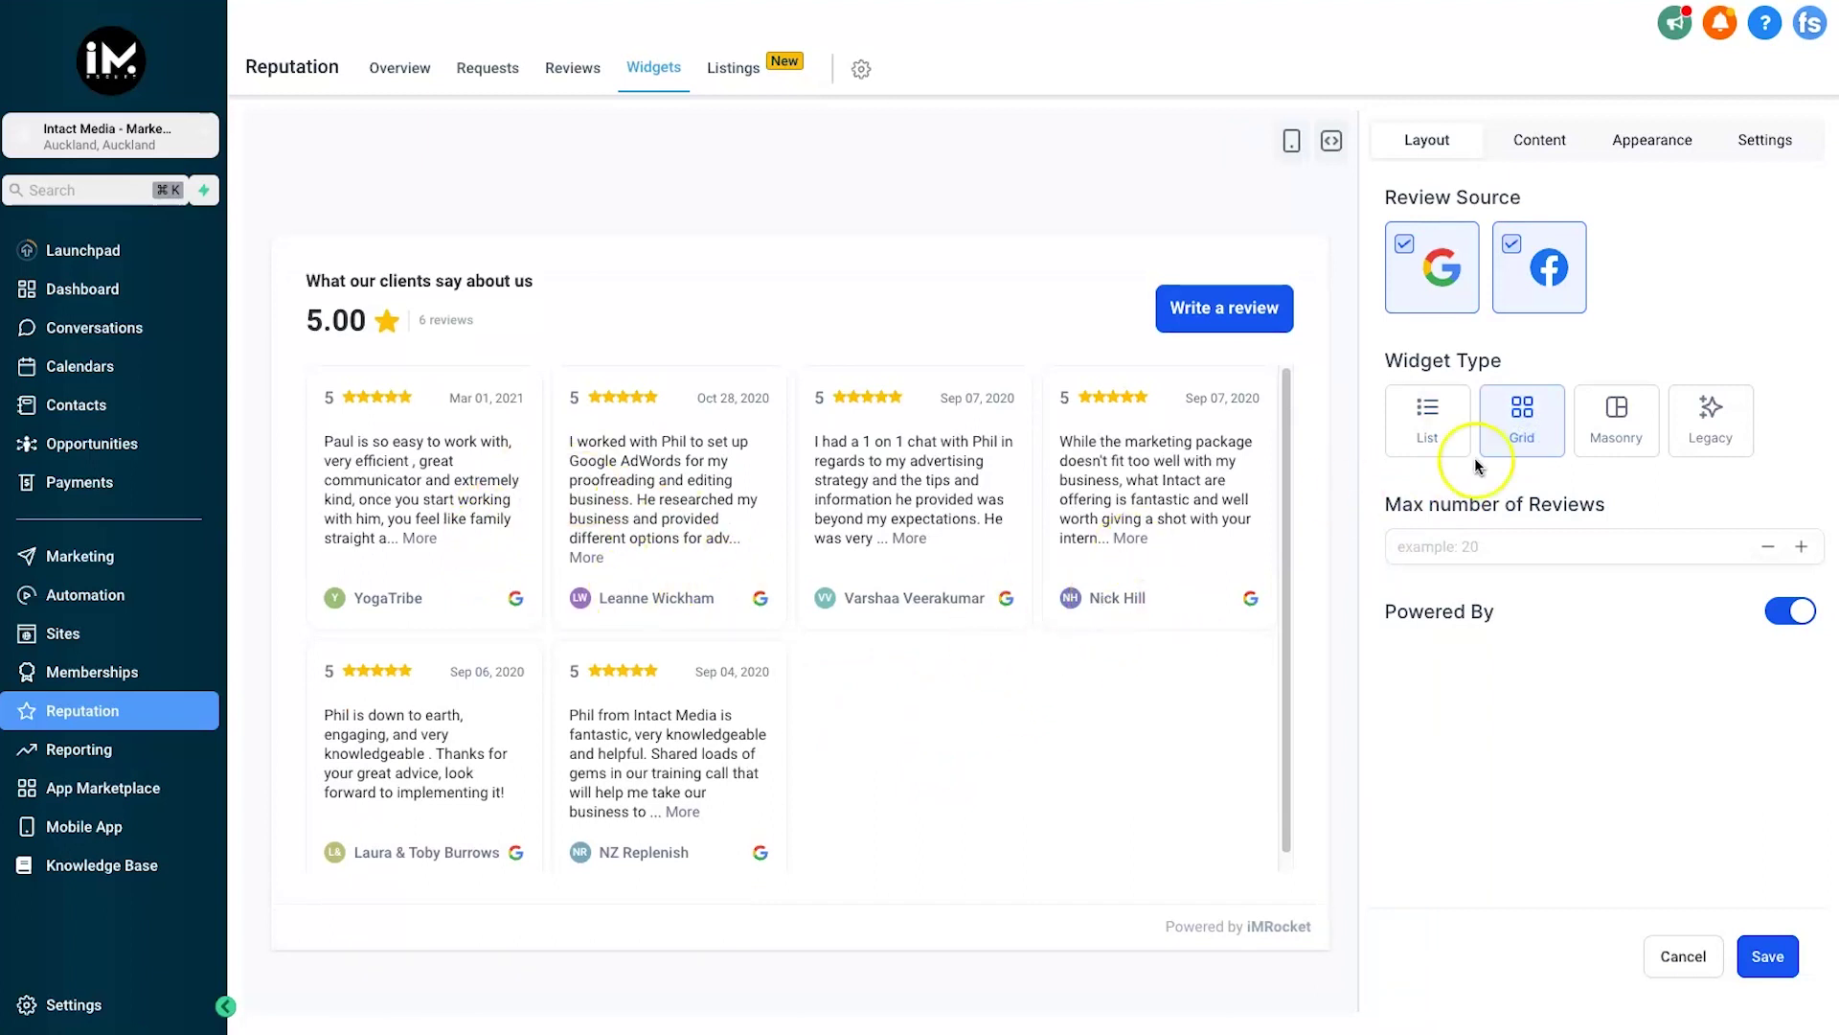
{"action": "left_click", "coordinate": [1612, 421]}
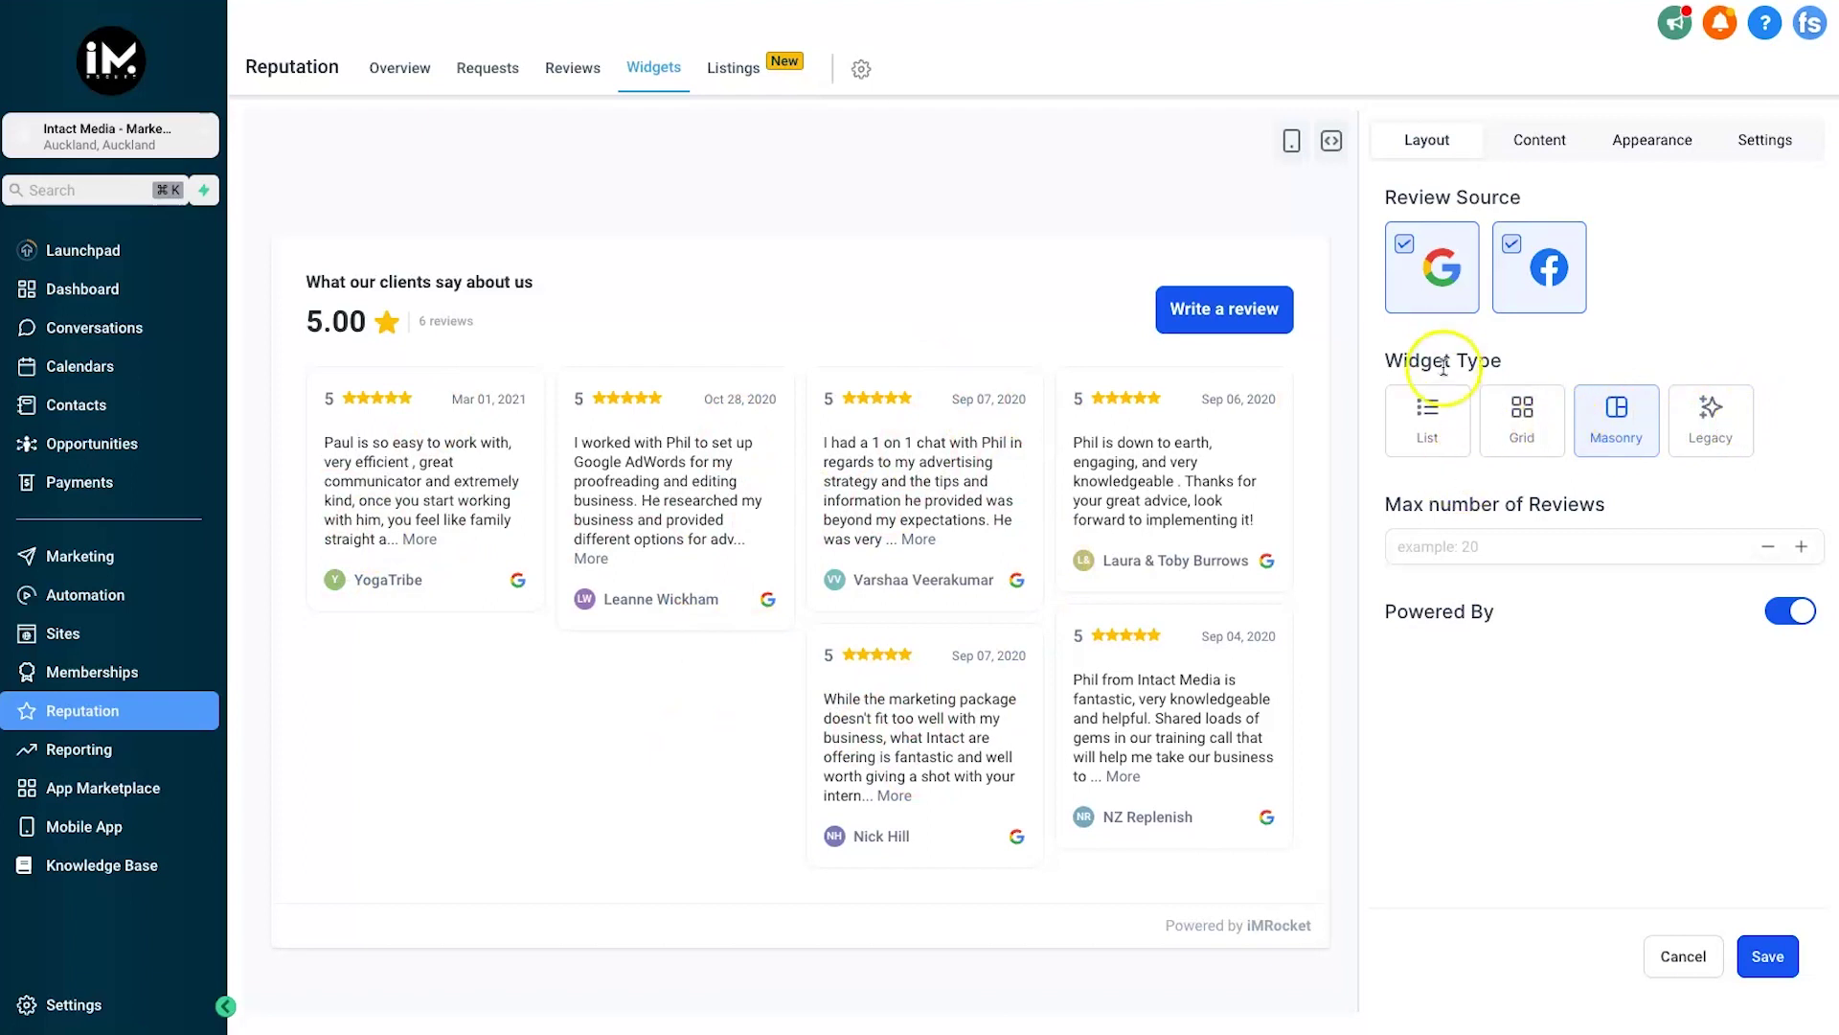
{"action": "left_click", "coordinate": [1429, 414]}
Inspect the Max number of Reviews field and the Powered By setting
{"action": "left_click_drag", "start_coordinate": [1395, 511], "coordinate": [1585, 497]}
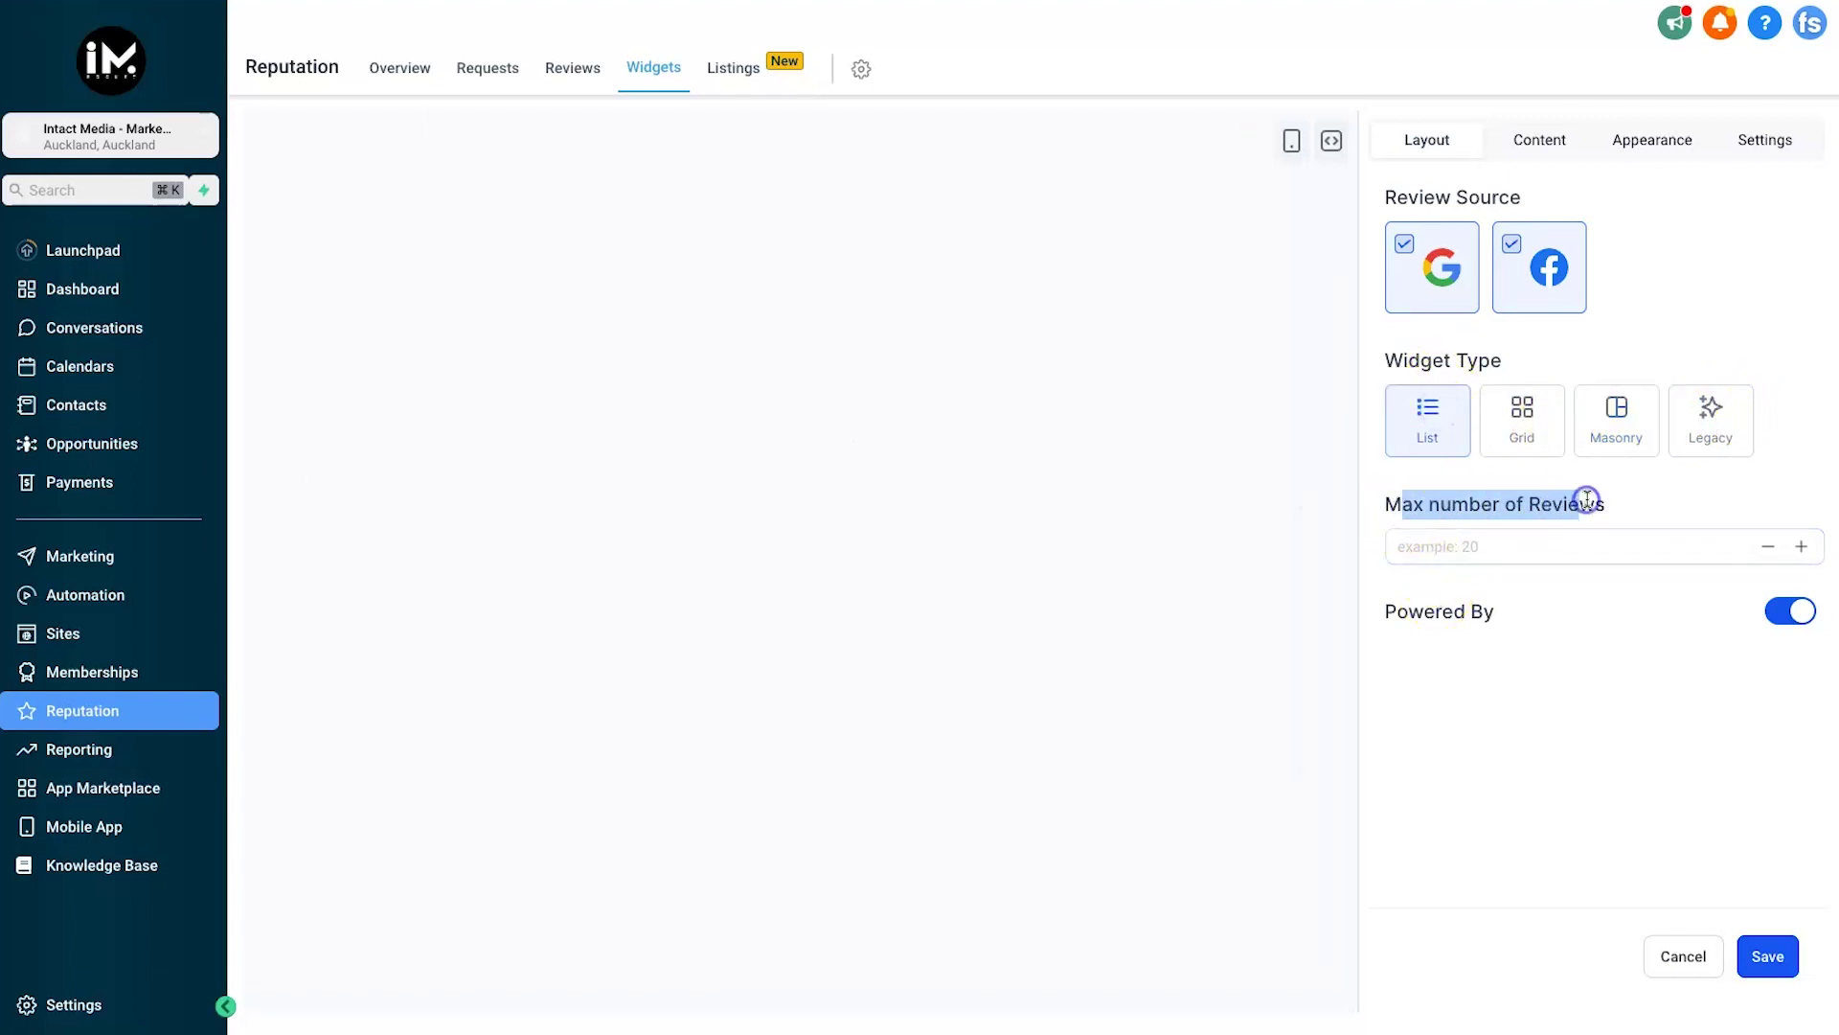
{"action": "left_click", "coordinate": [1531, 543]}
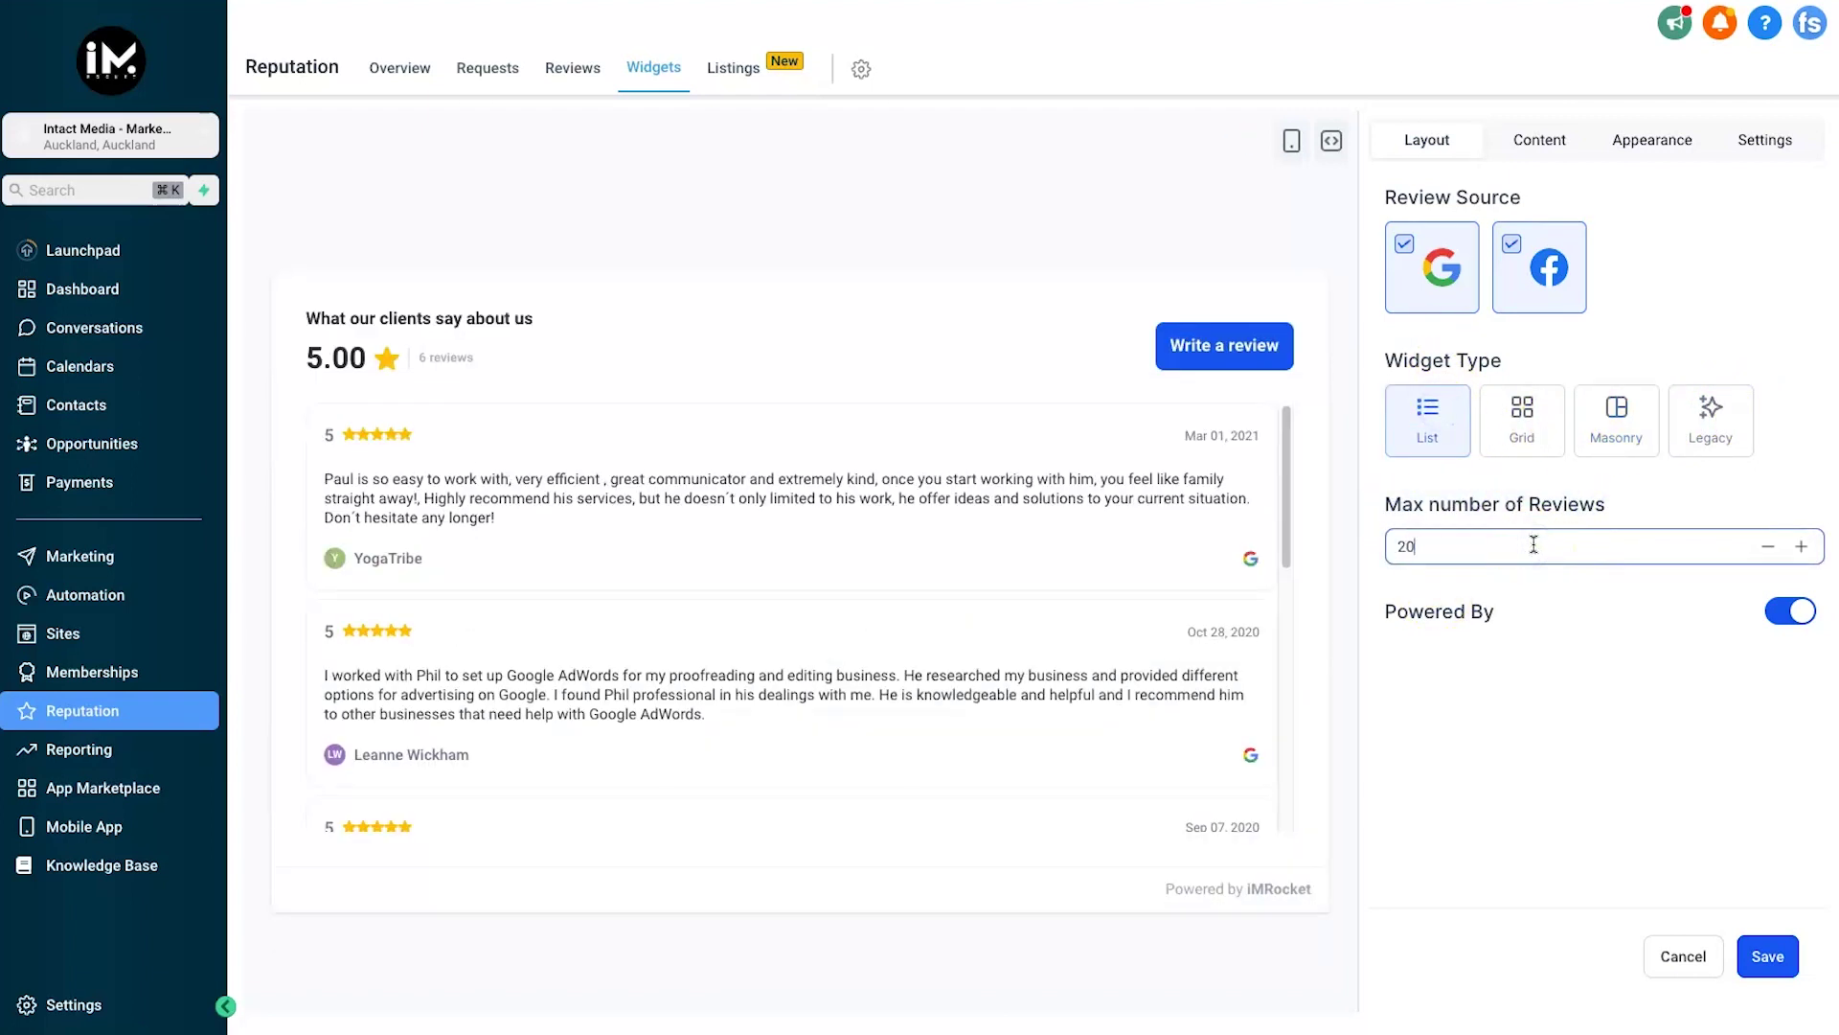
{"action": "double_click", "coordinate": [1512, 543]}
{"action": "left_click", "coordinate": [1678, 646]}
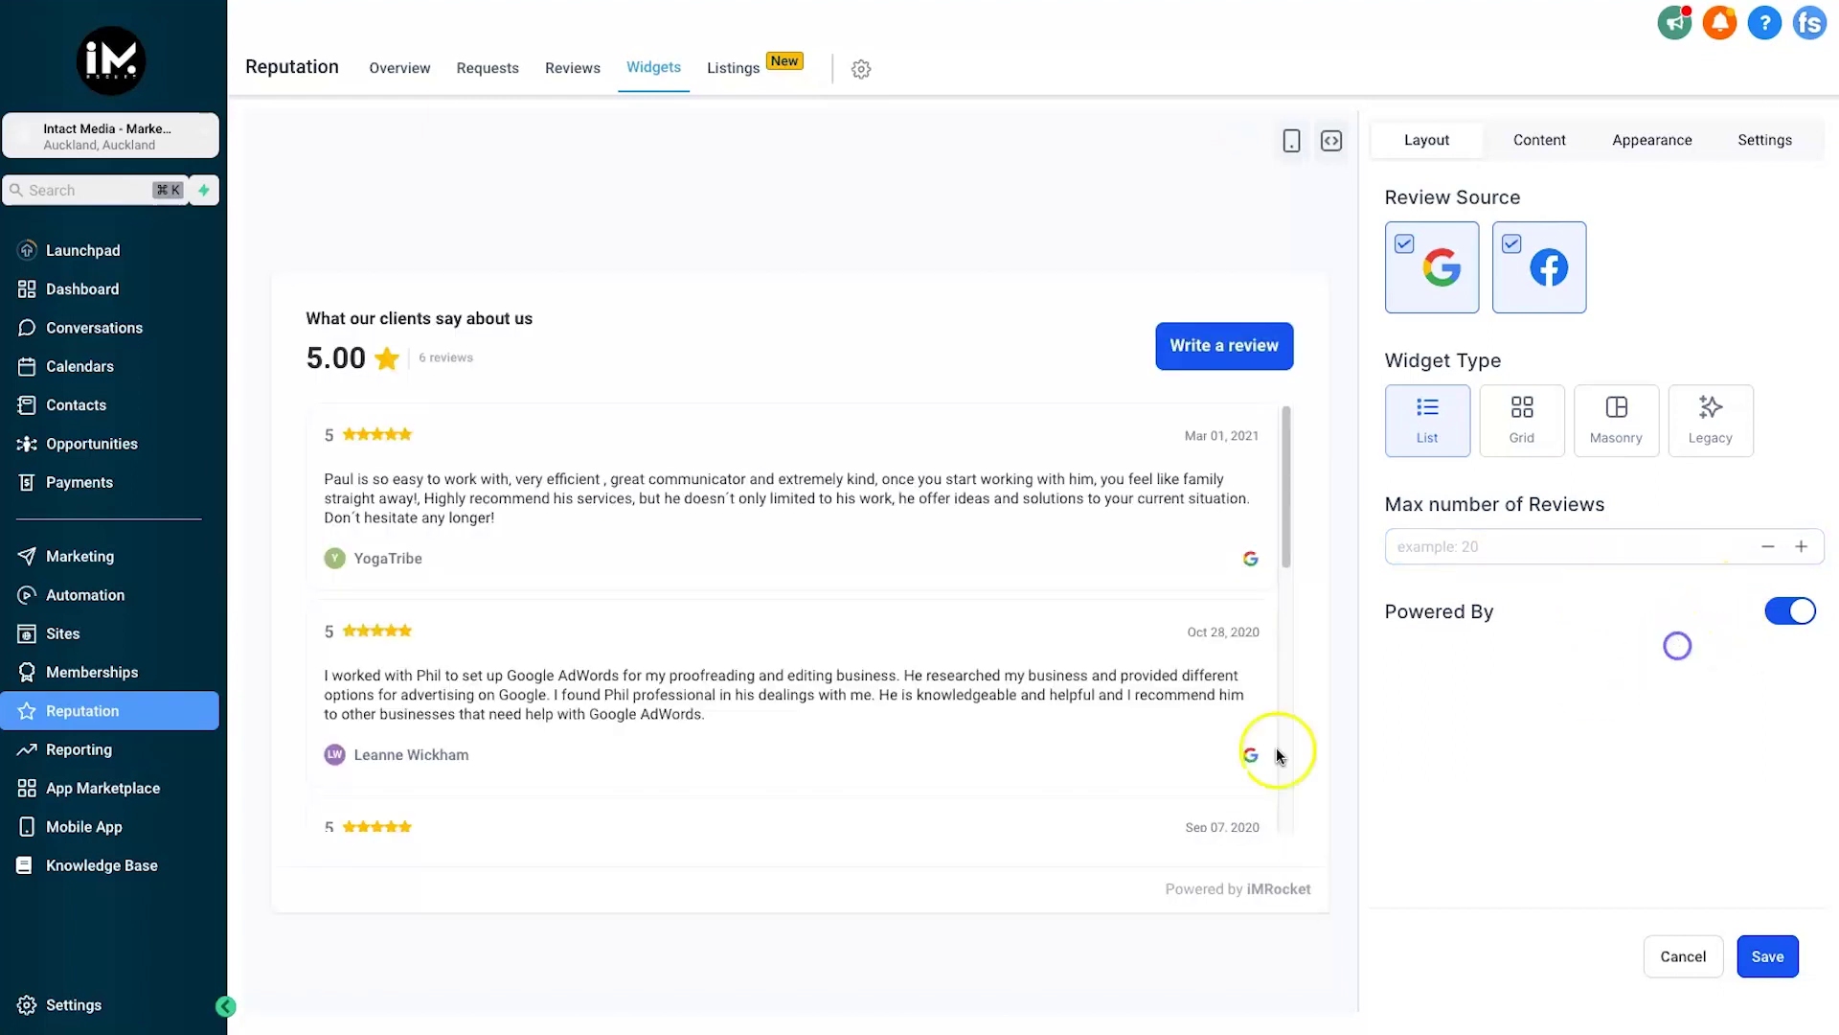
{"action": "left_click_drag", "start_coordinate": [1386, 613], "coordinate": [1496, 613]}
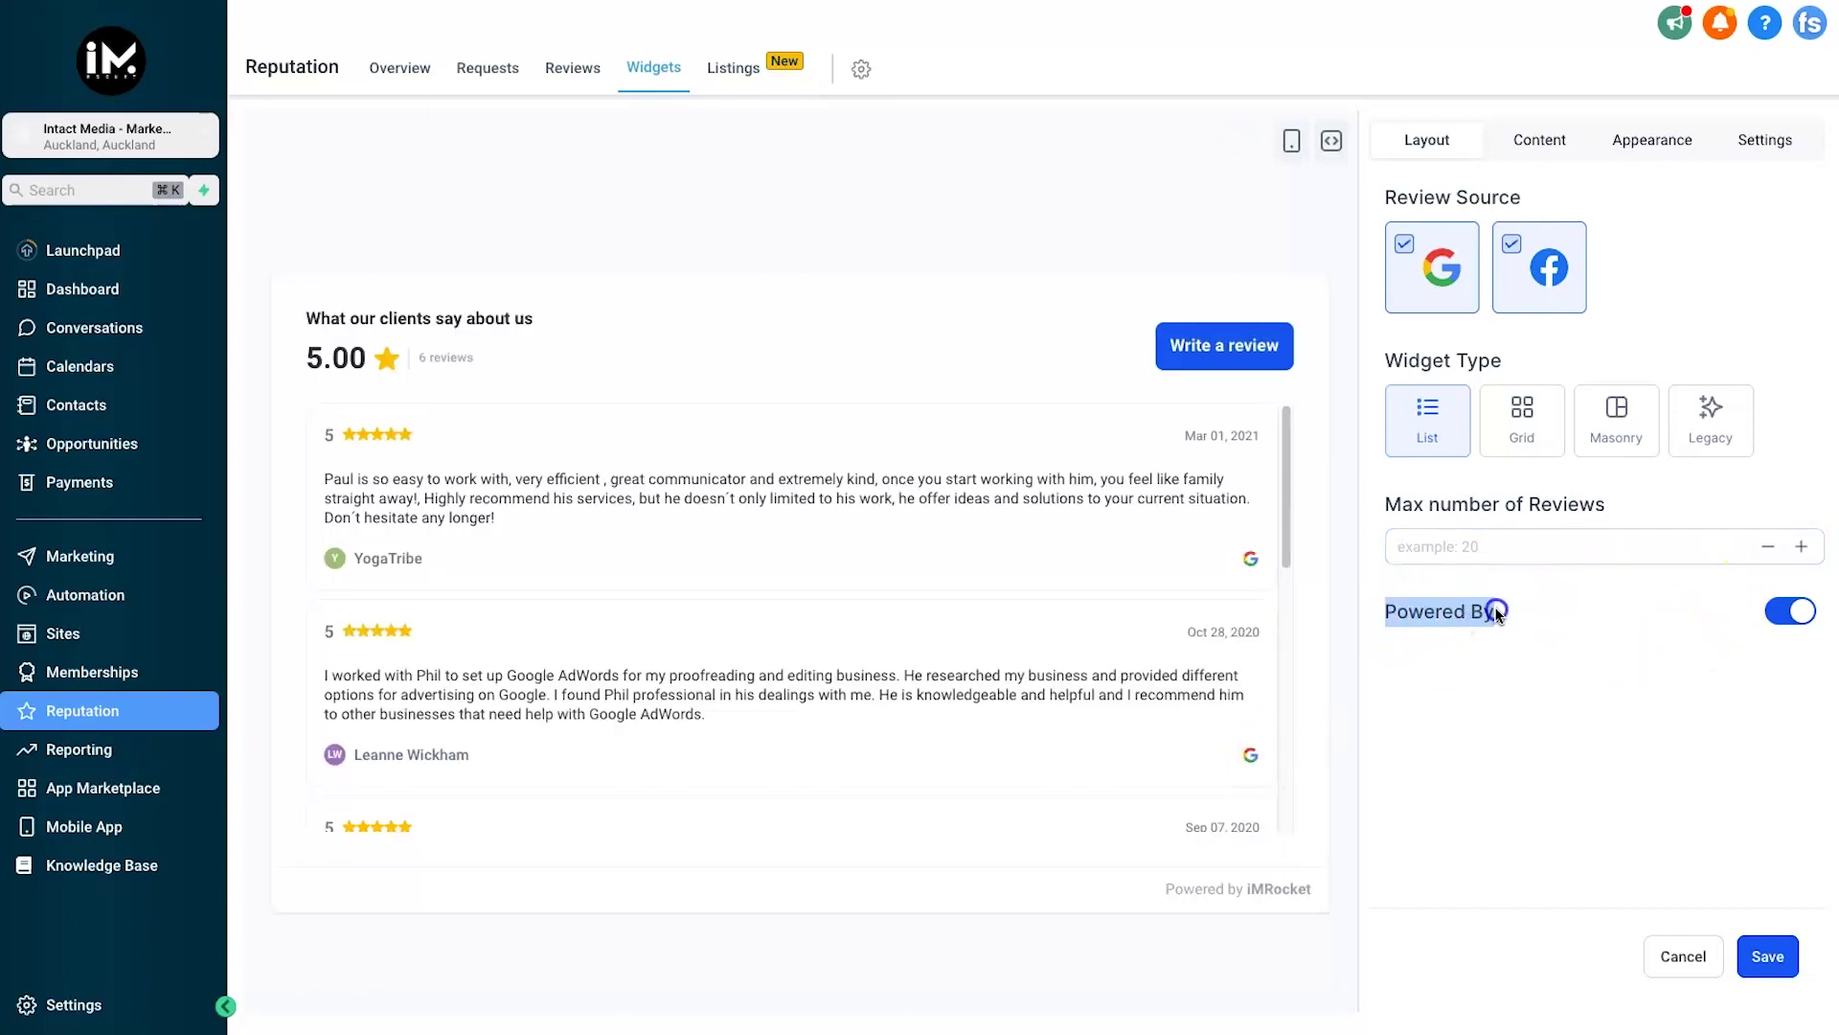
{"action": "left_click", "coordinate": [1499, 613]}
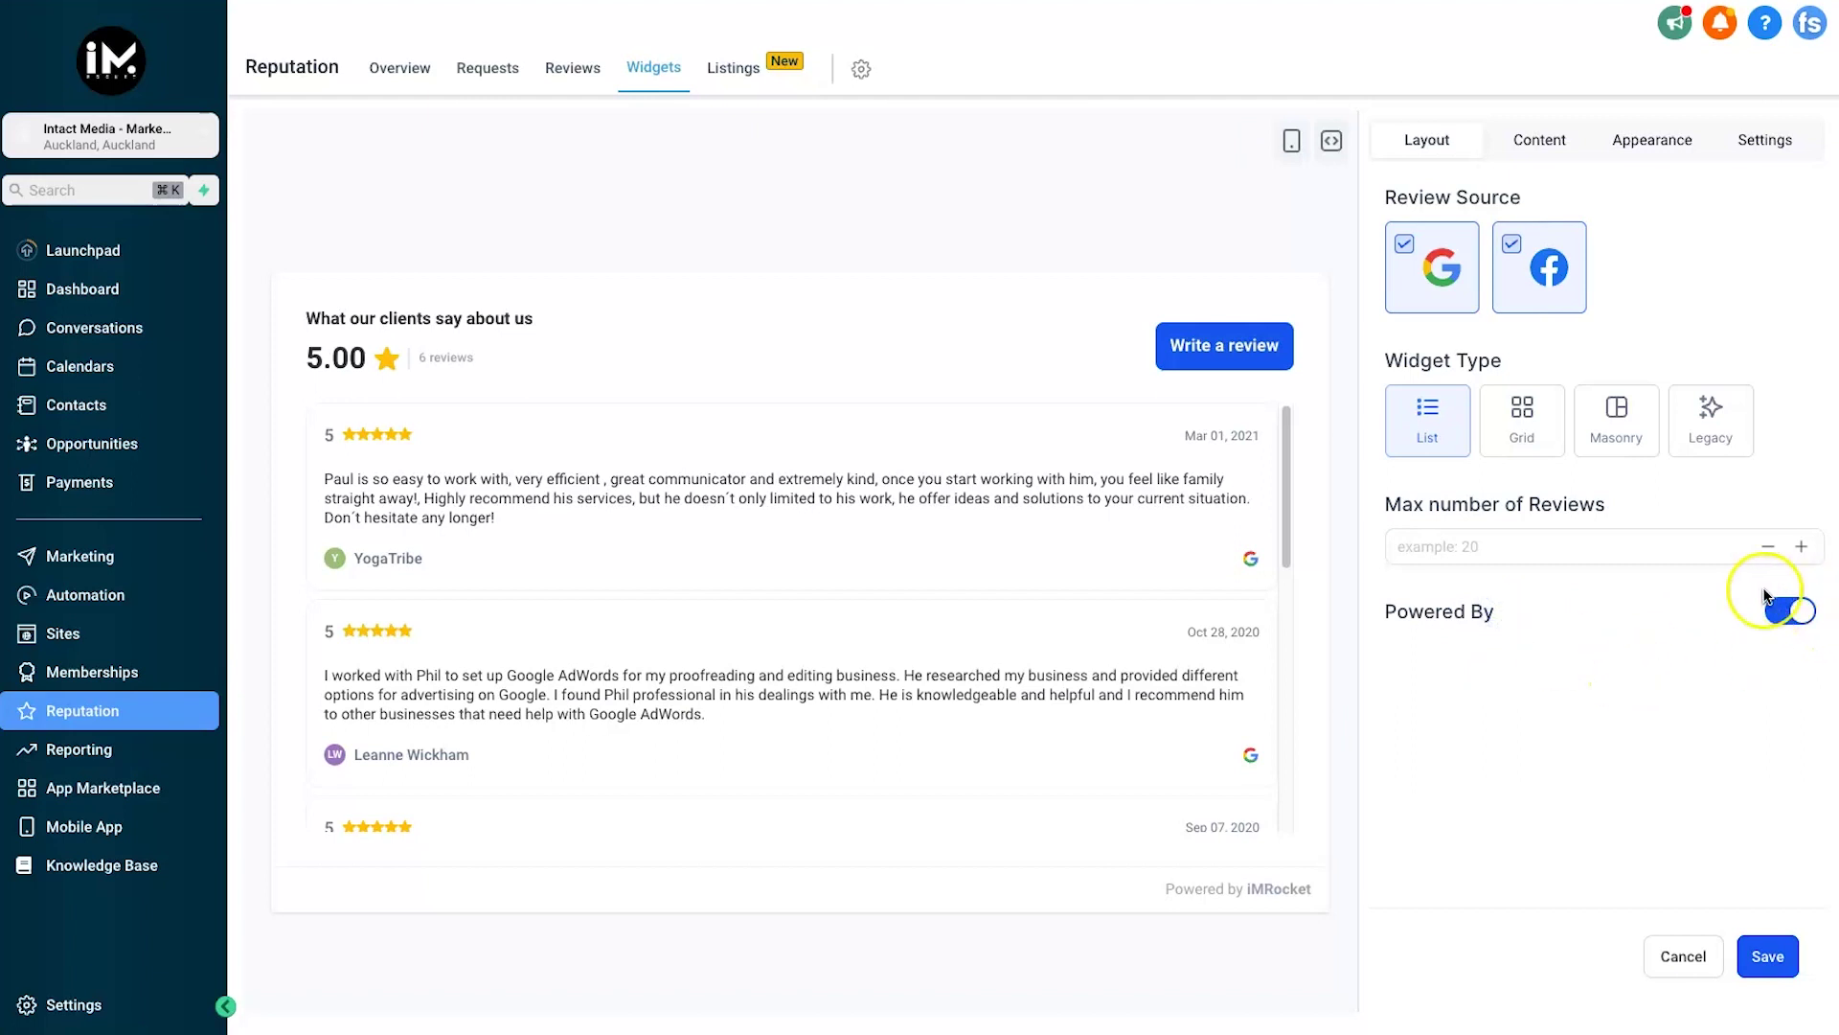
Check the Powered by iMRocket footer and switch the widget type to Grid
{"action": "left_click_drag", "start_coordinate": [1165, 889], "coordinate": [1322, 888]}
{"action": "left_click", "coordinate": [1326, 891]}
{"action": "left_click_drag", "start_coordinate": [1325, 889], "coordinate": [1242, 896]}
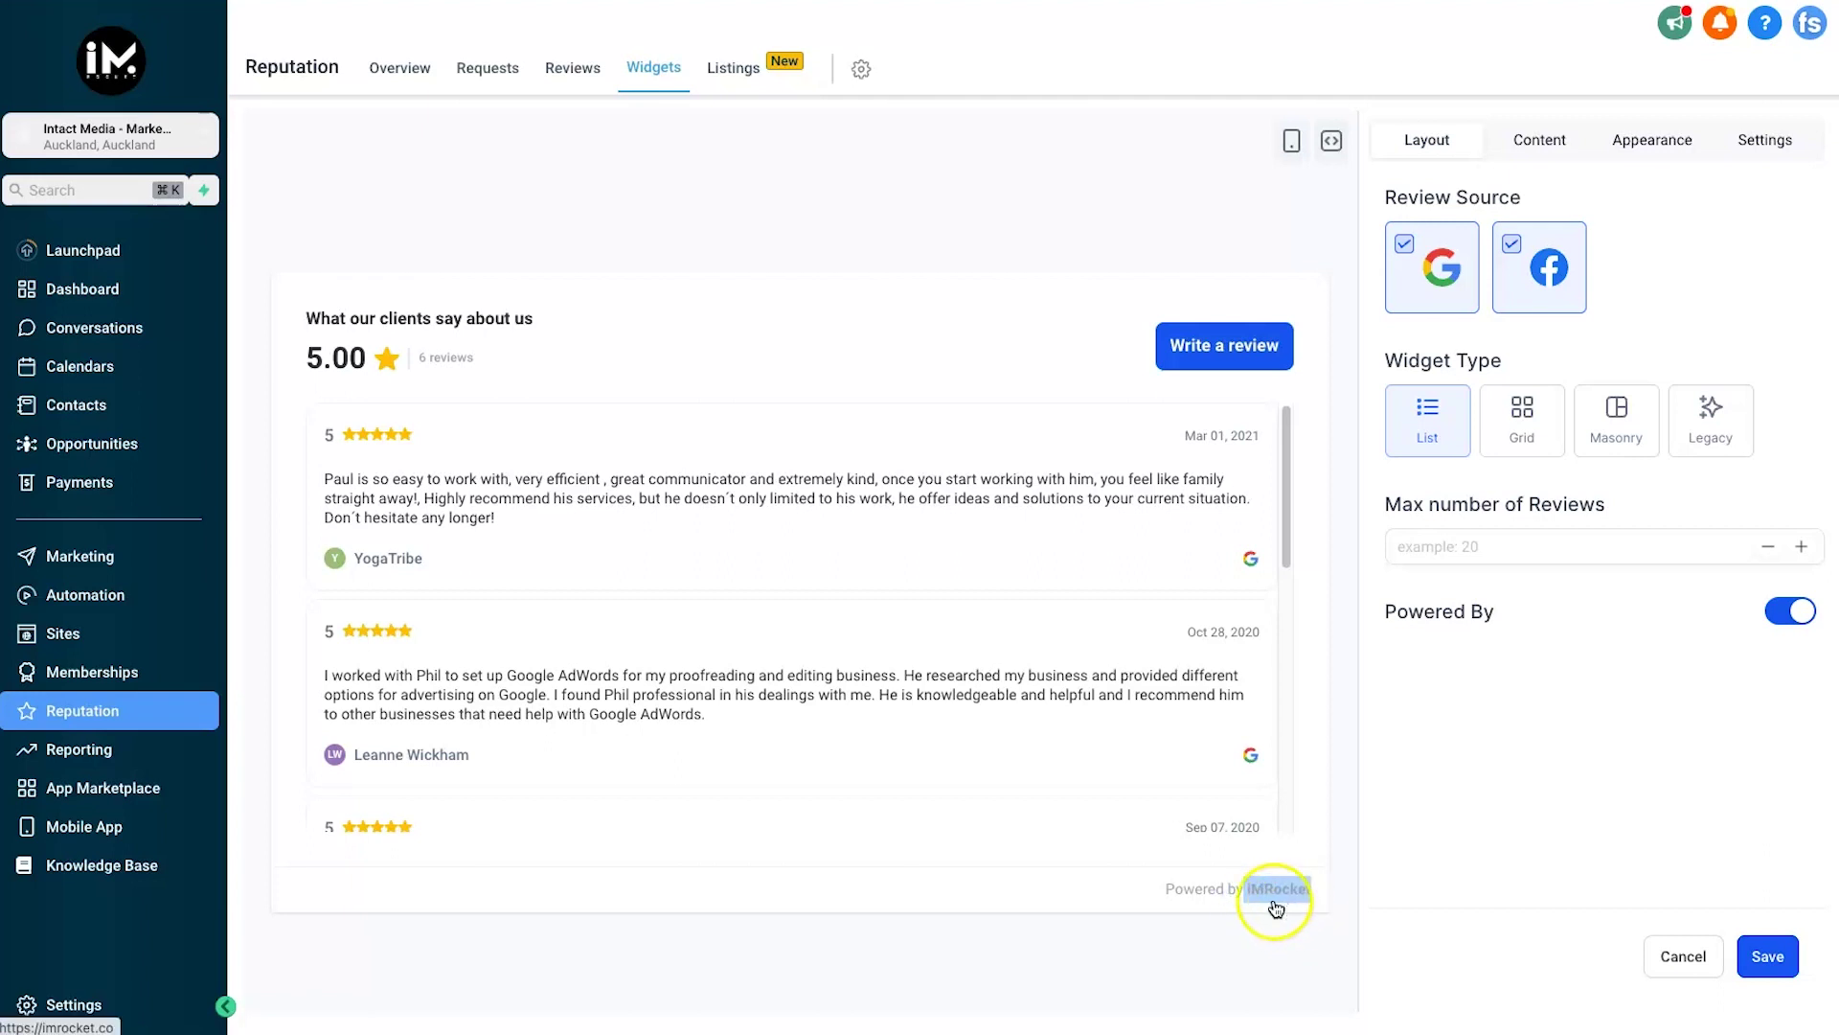
{"action": "left_click", "coordinate": [1146, 885]}
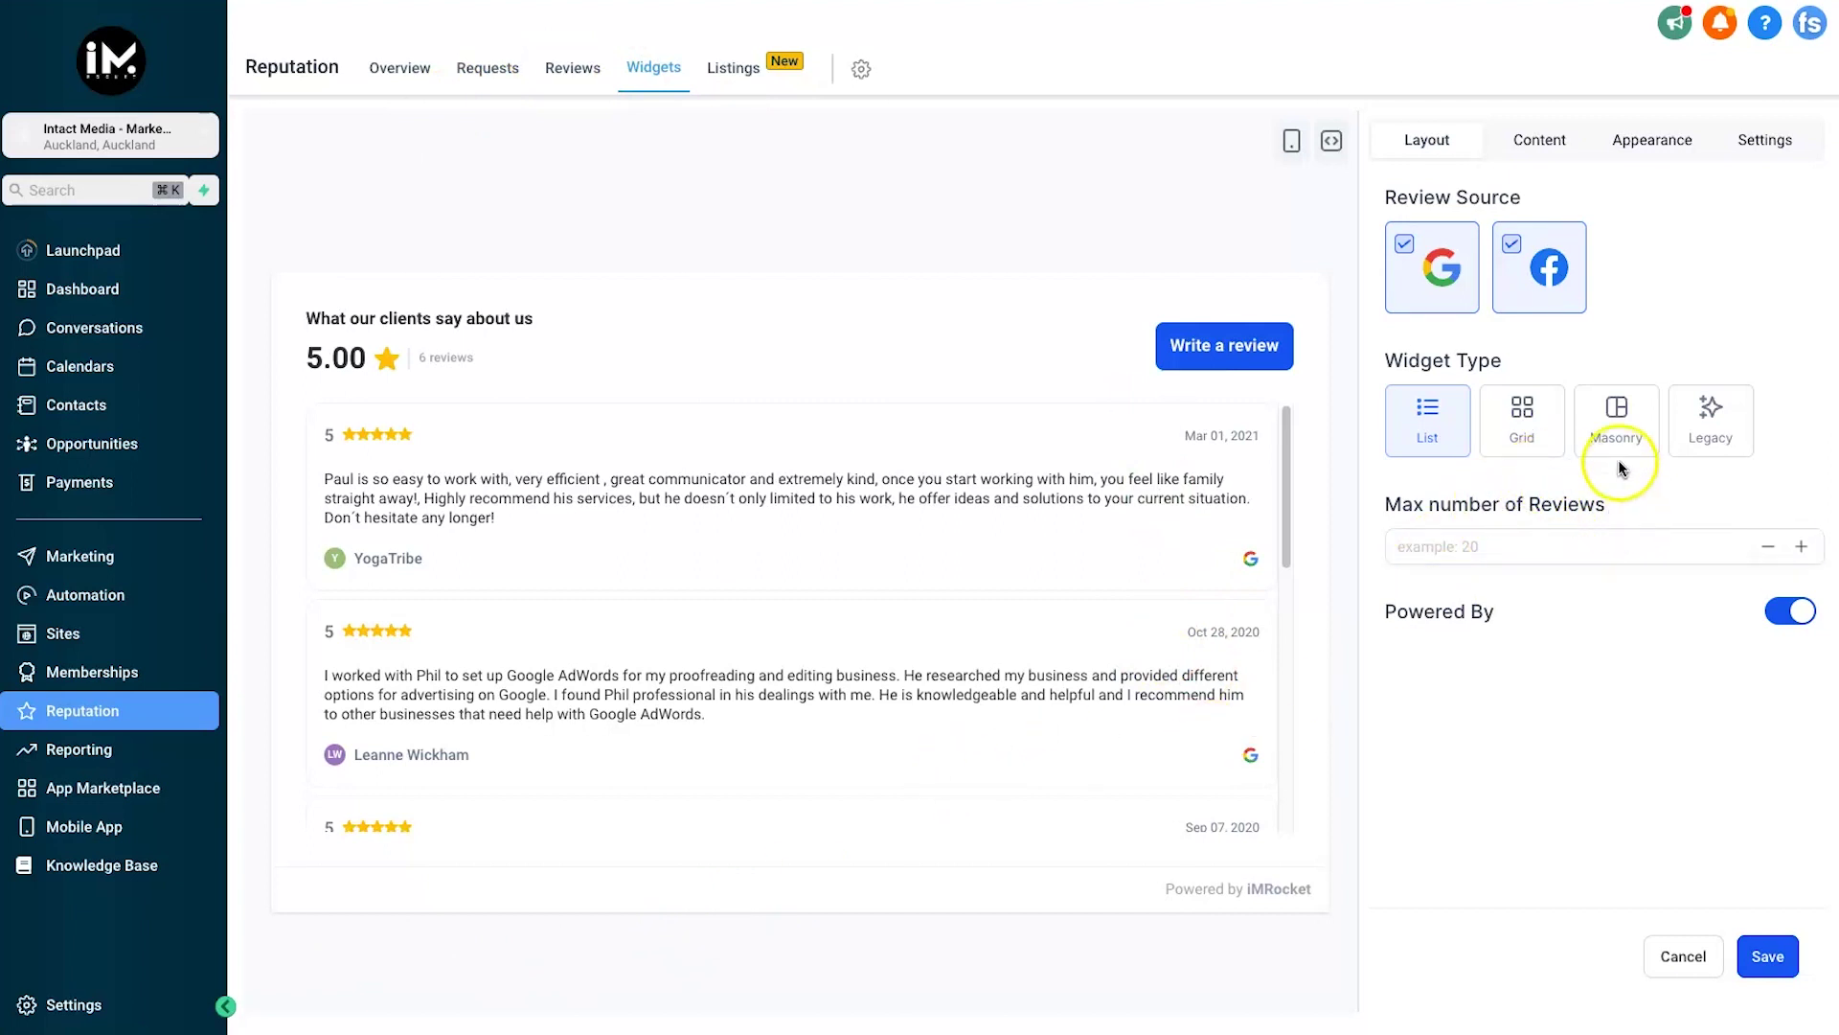
{"action": "left_click", "coordinate": [1543, 444]}
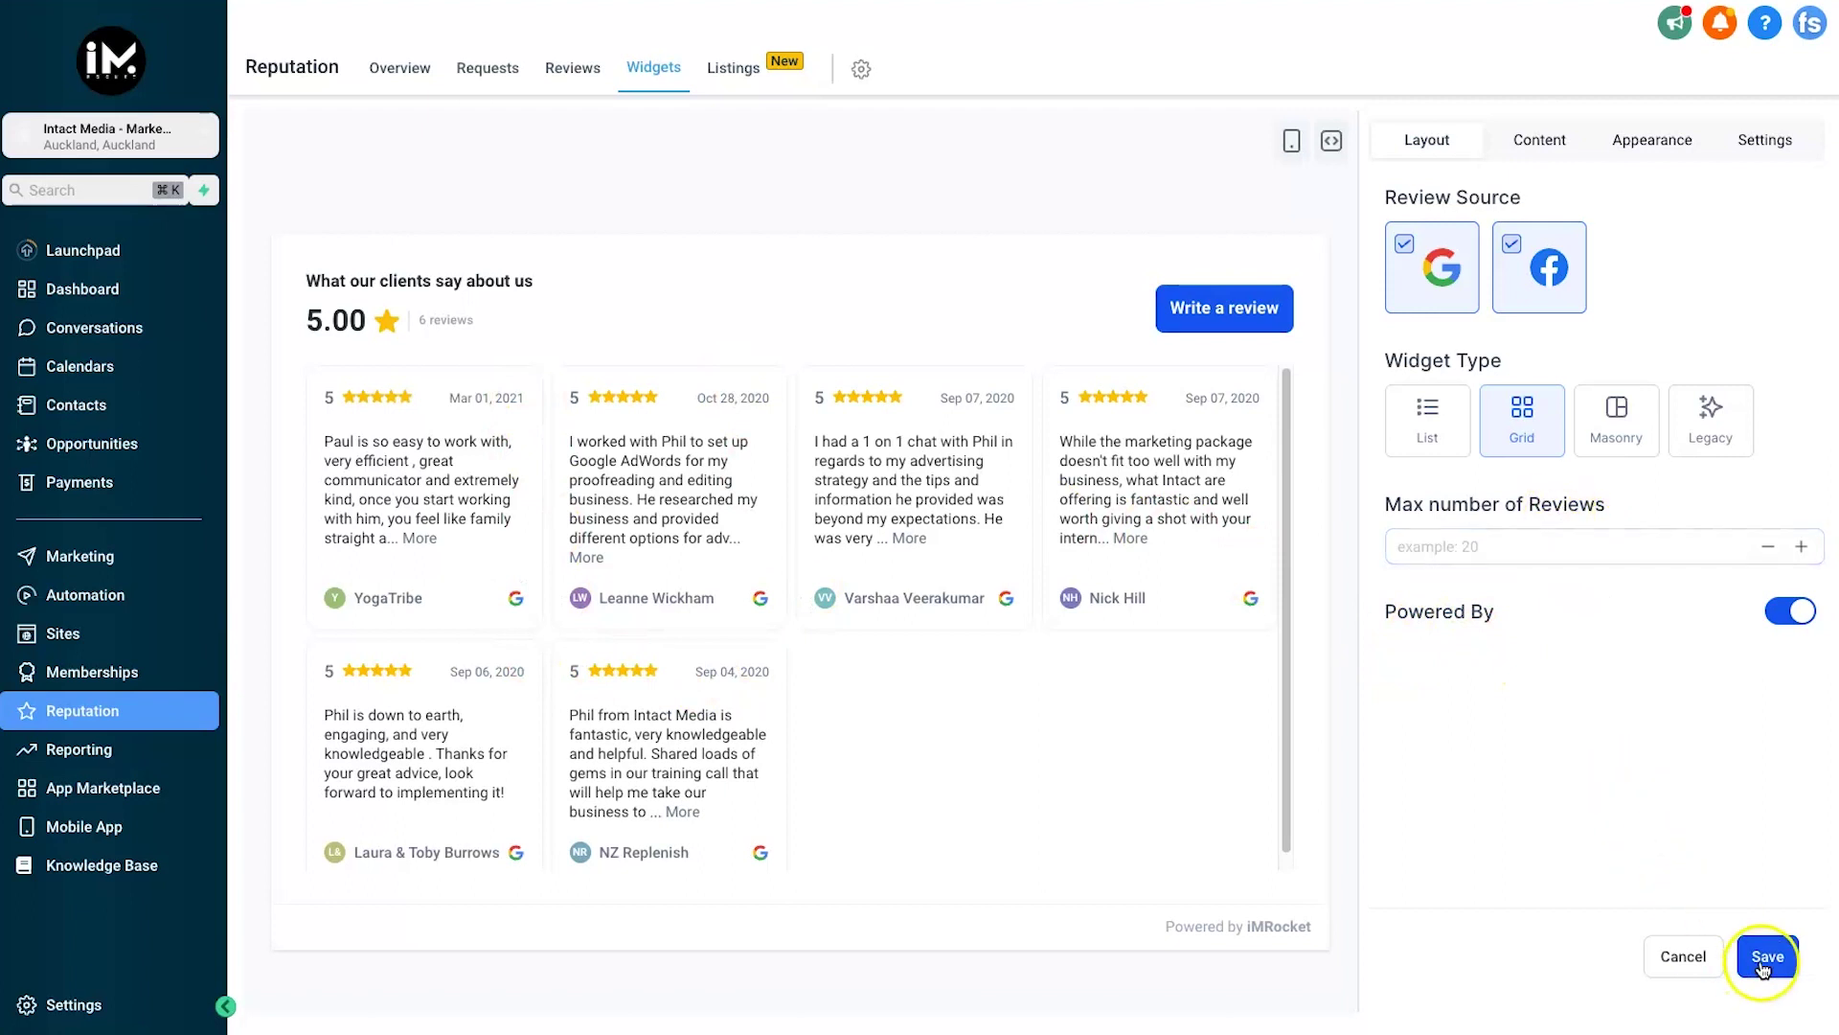
{"action": "left_click", "coordinate": [1552, 151]}
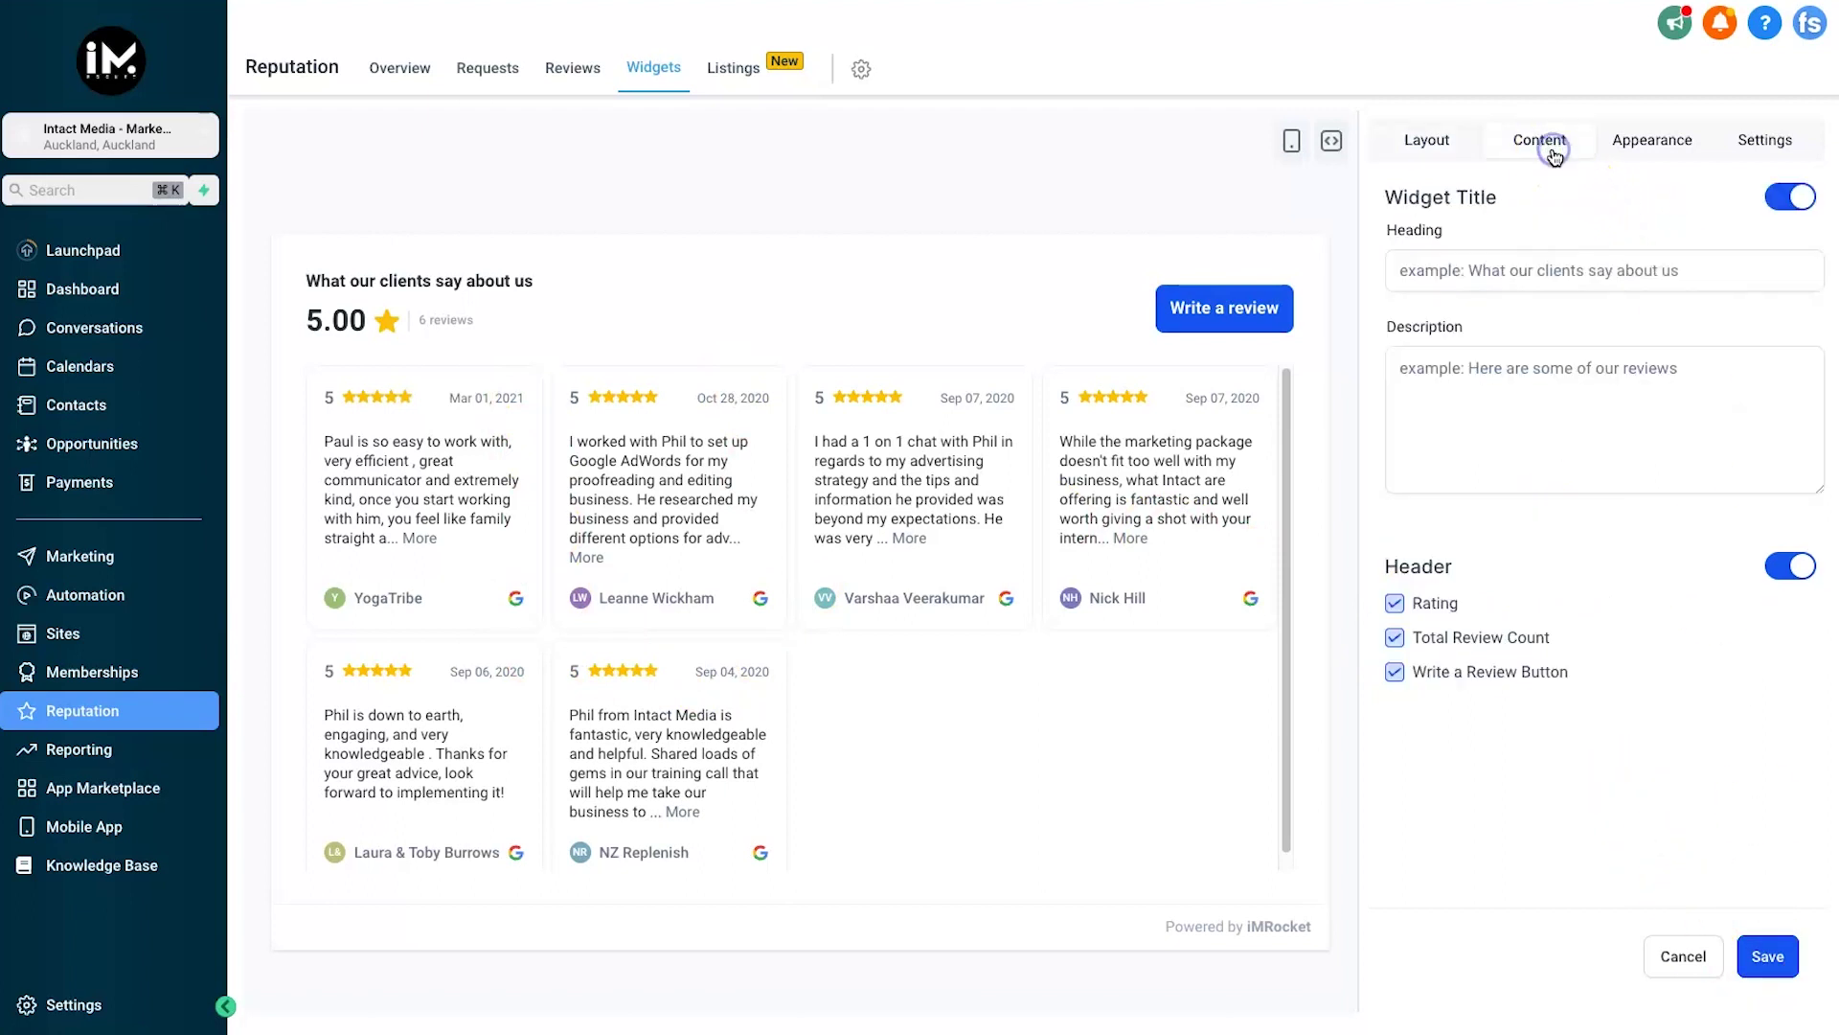
Try the heading 'What are customers are ds', then clear it back to empty
{"action": "left_click", "coordinate": [1493, 263]}
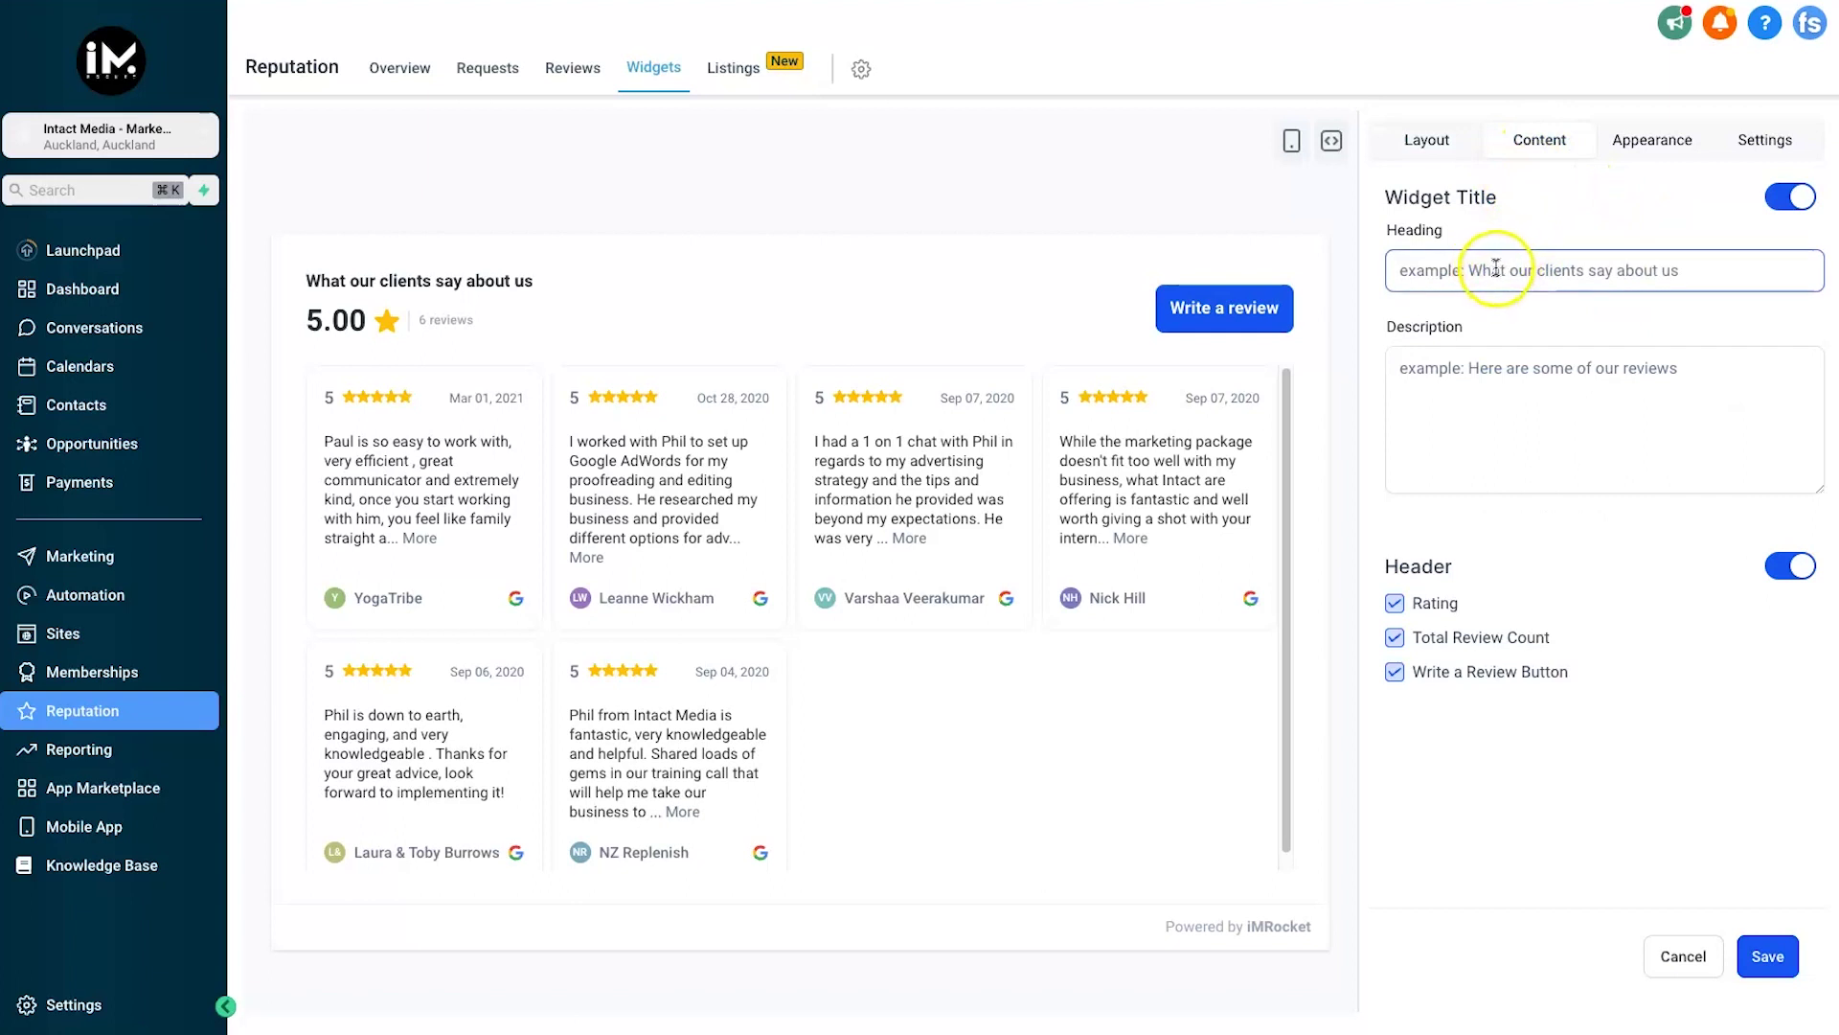
{"action": "left_click", "coordinate": [657, 320]}
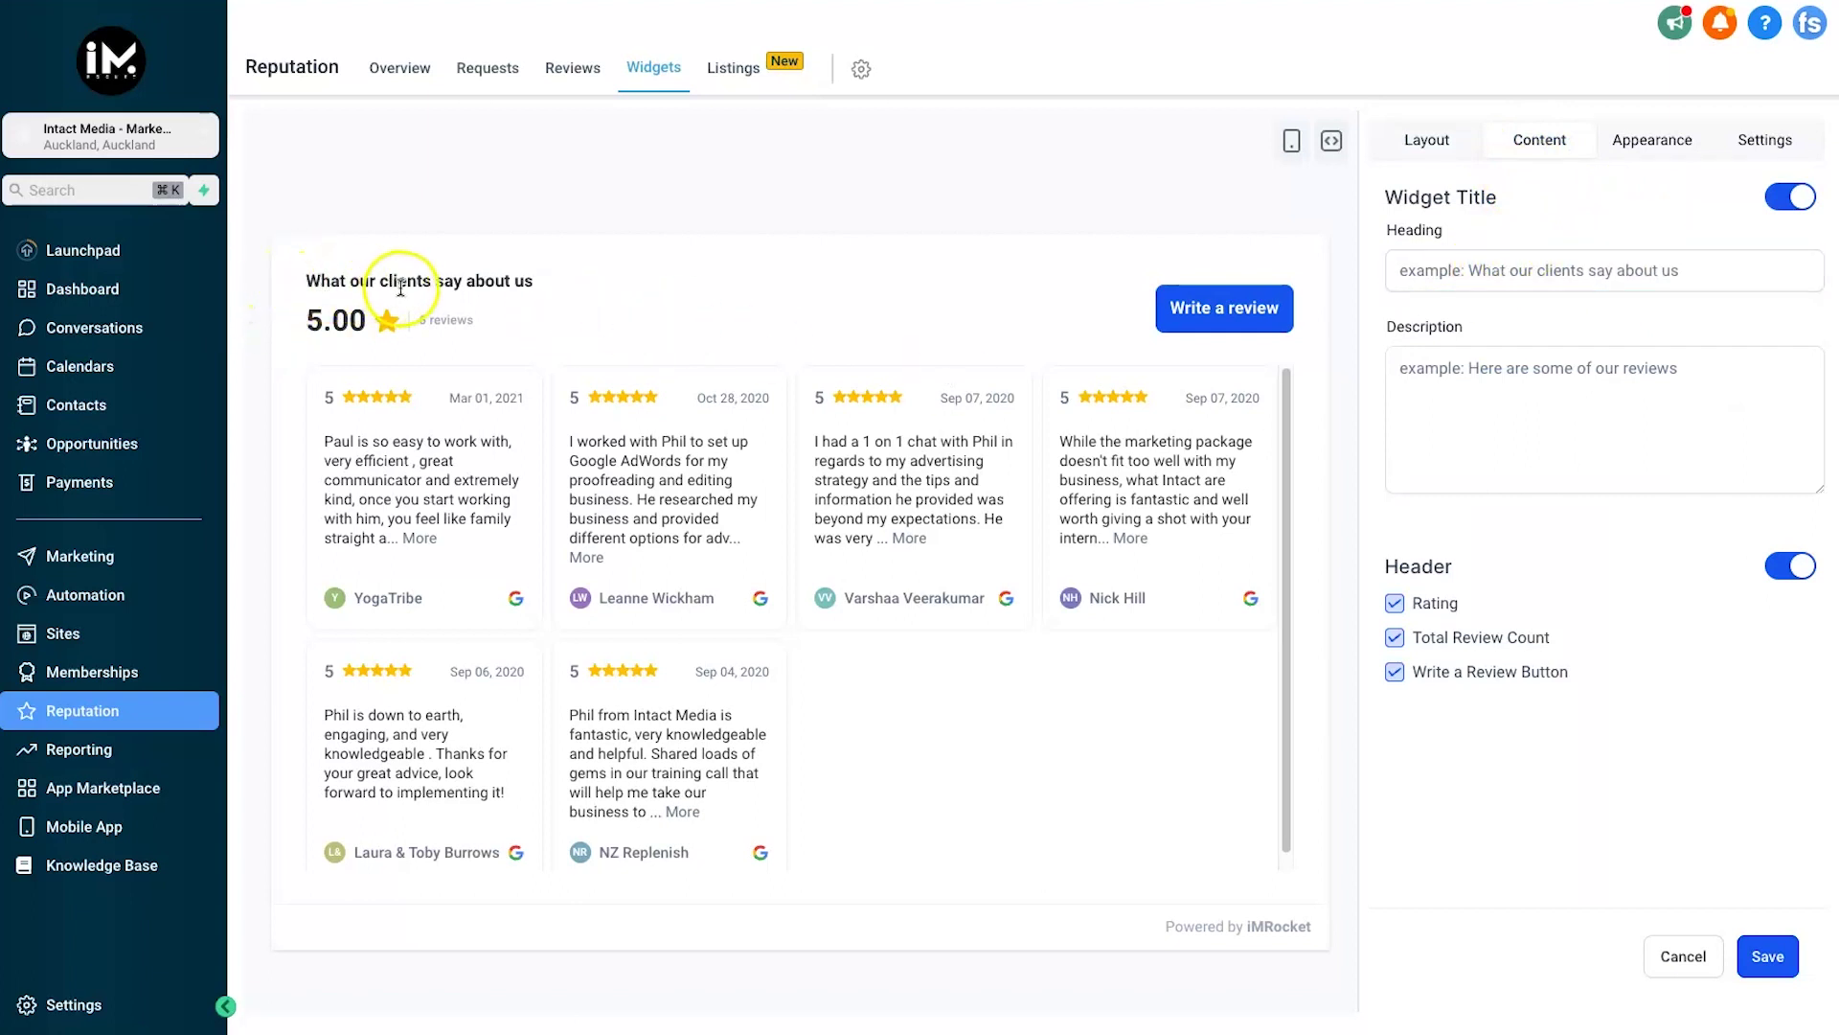
{"action": "left_click", "coordinate": [1494, 266]}
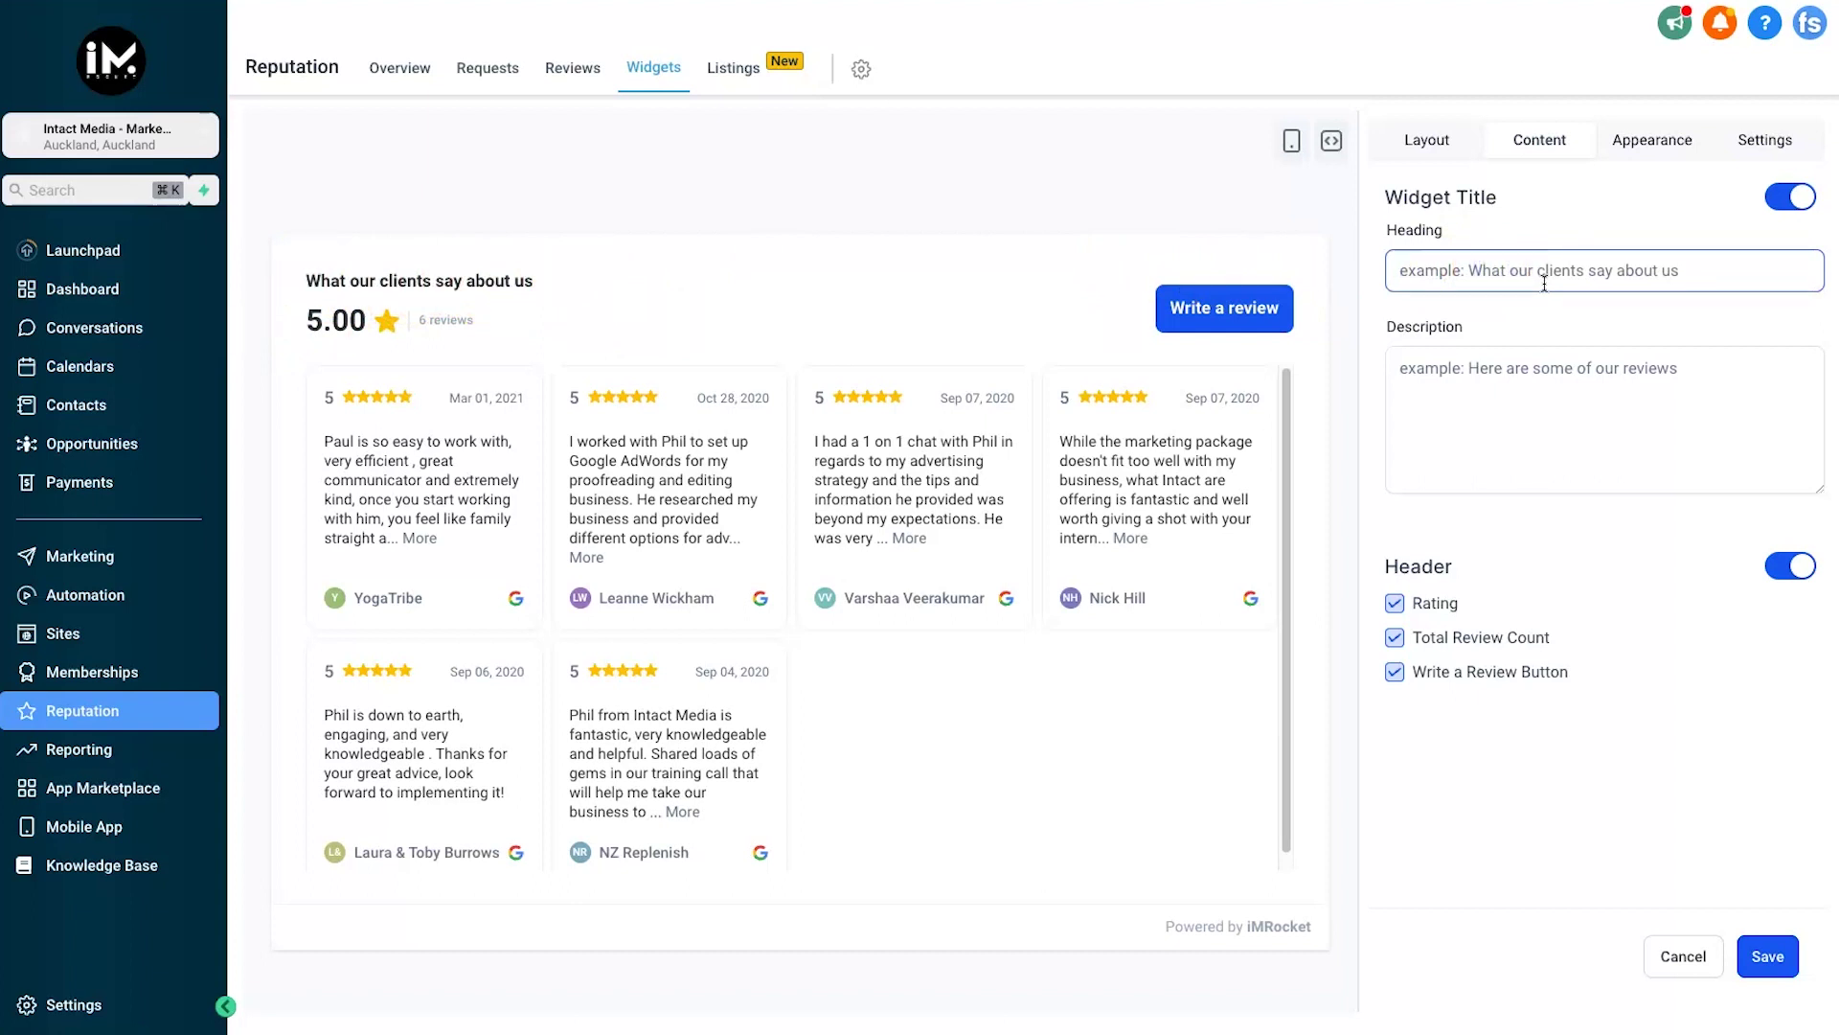
{"action": "type", "text": "What are customers"}
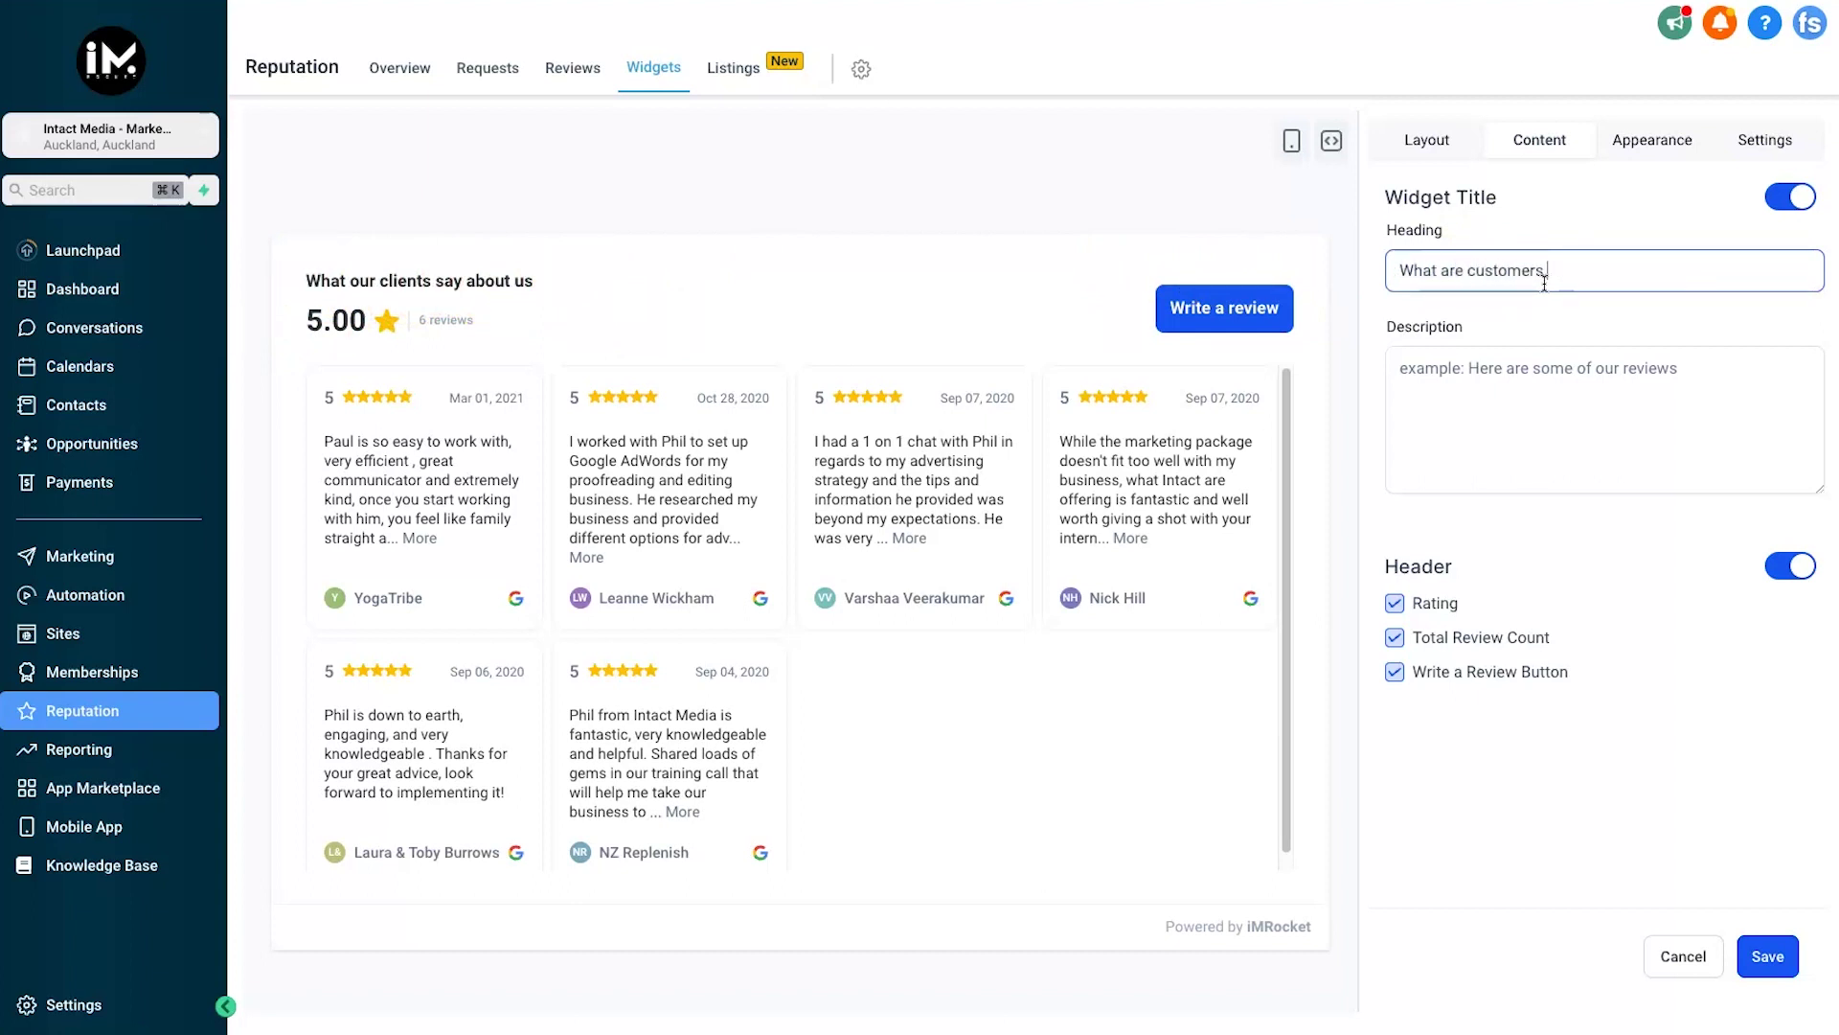
{"action": "type", "text": " are dsaying"}
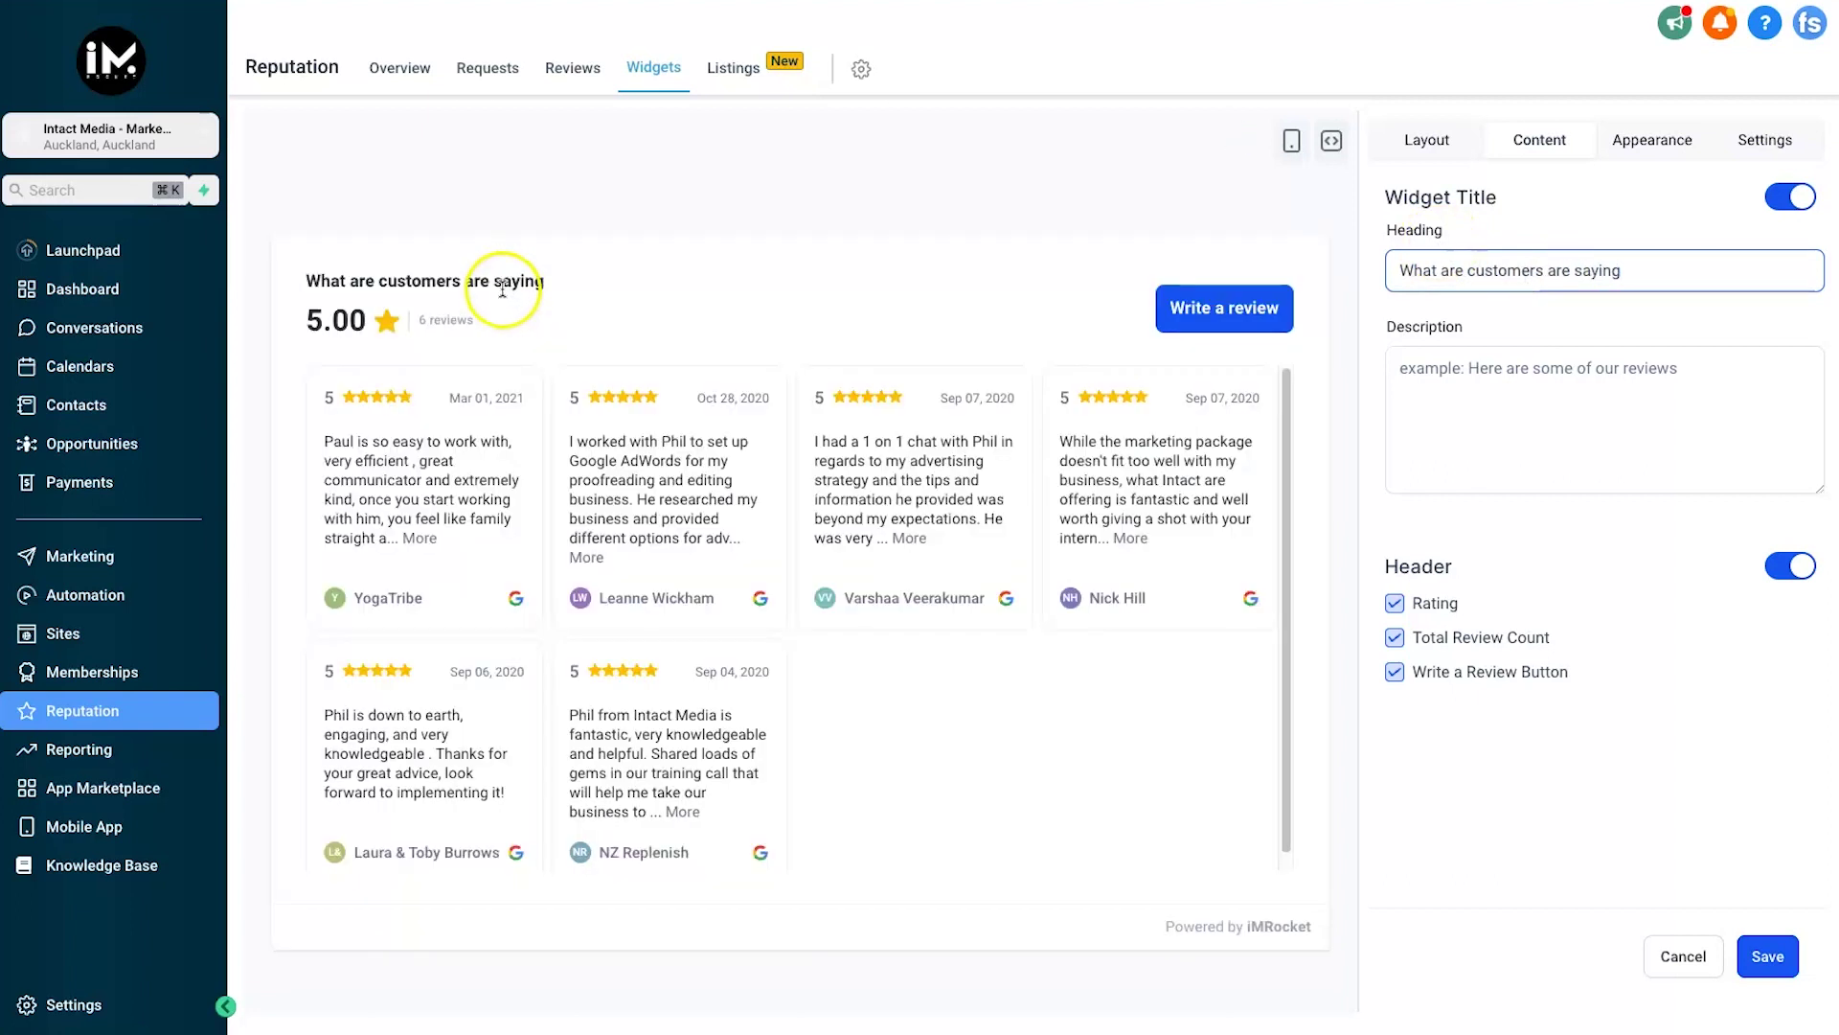
{"action": "left_click", "coordinate": [1563, 255]}
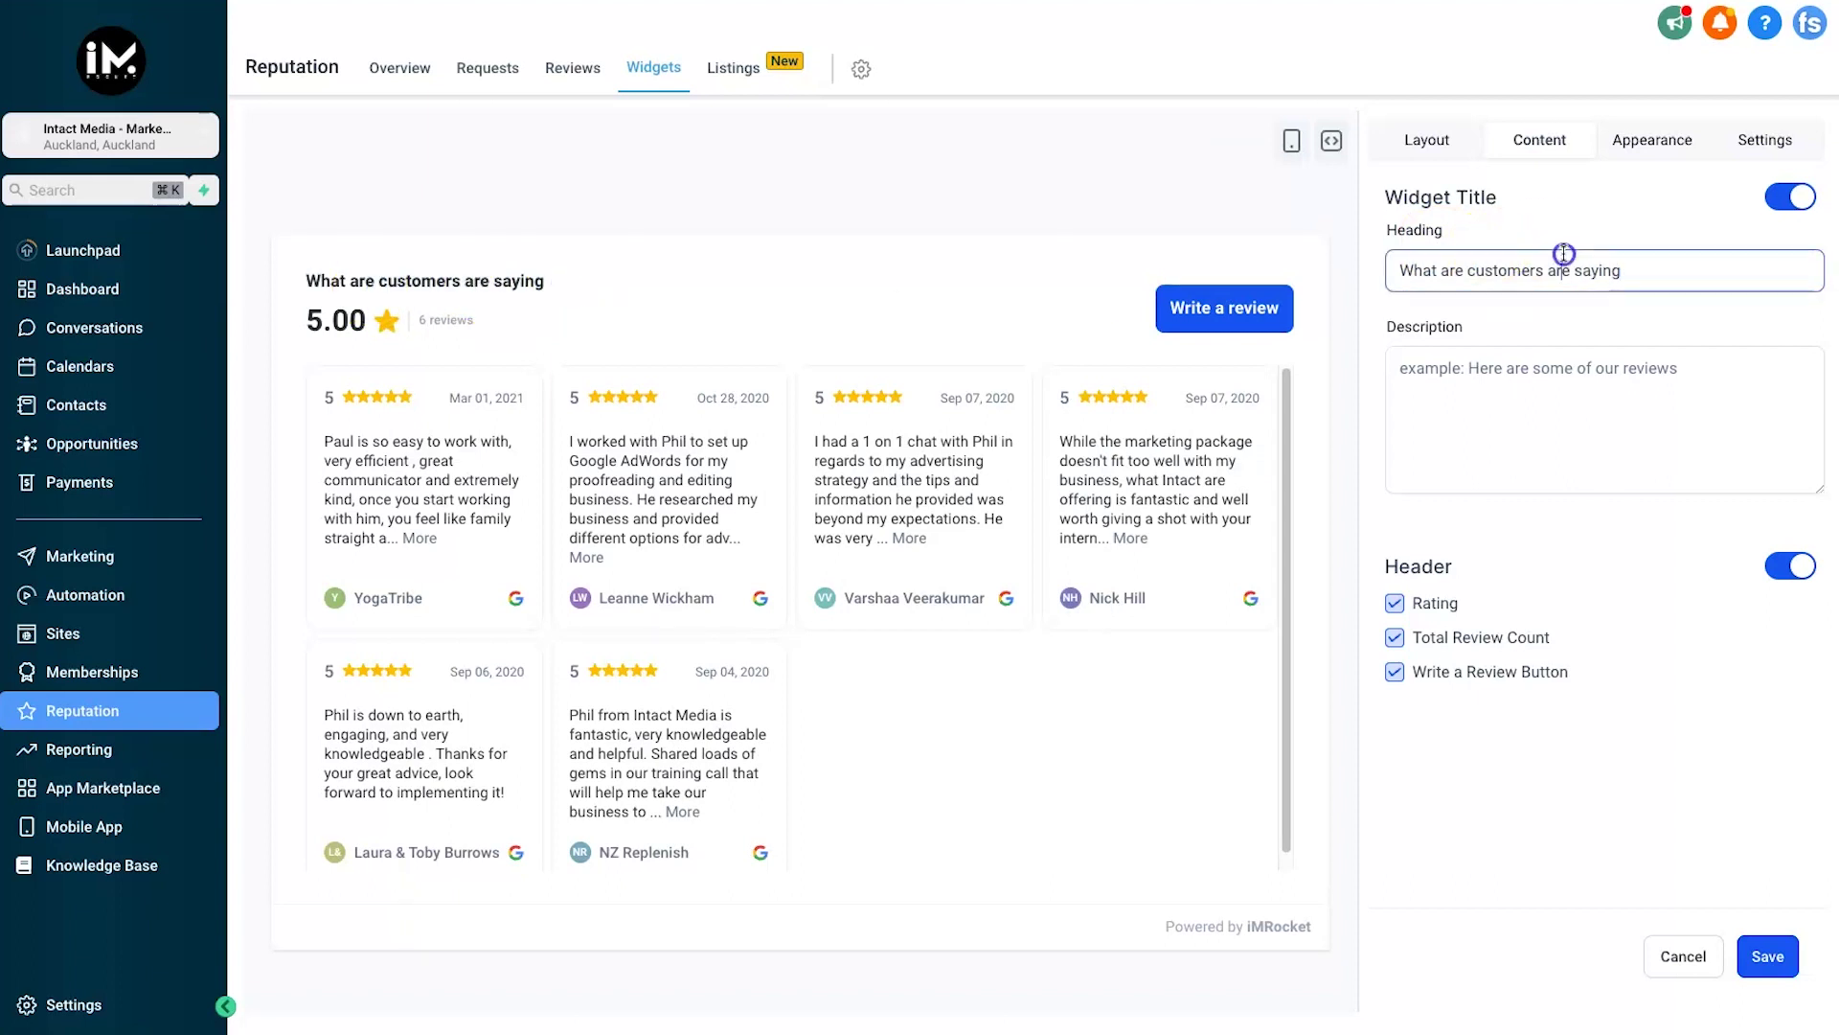
{"action": "key", "text": "ctrl+a"}
{"action": "key", "text": "BackSpace"}
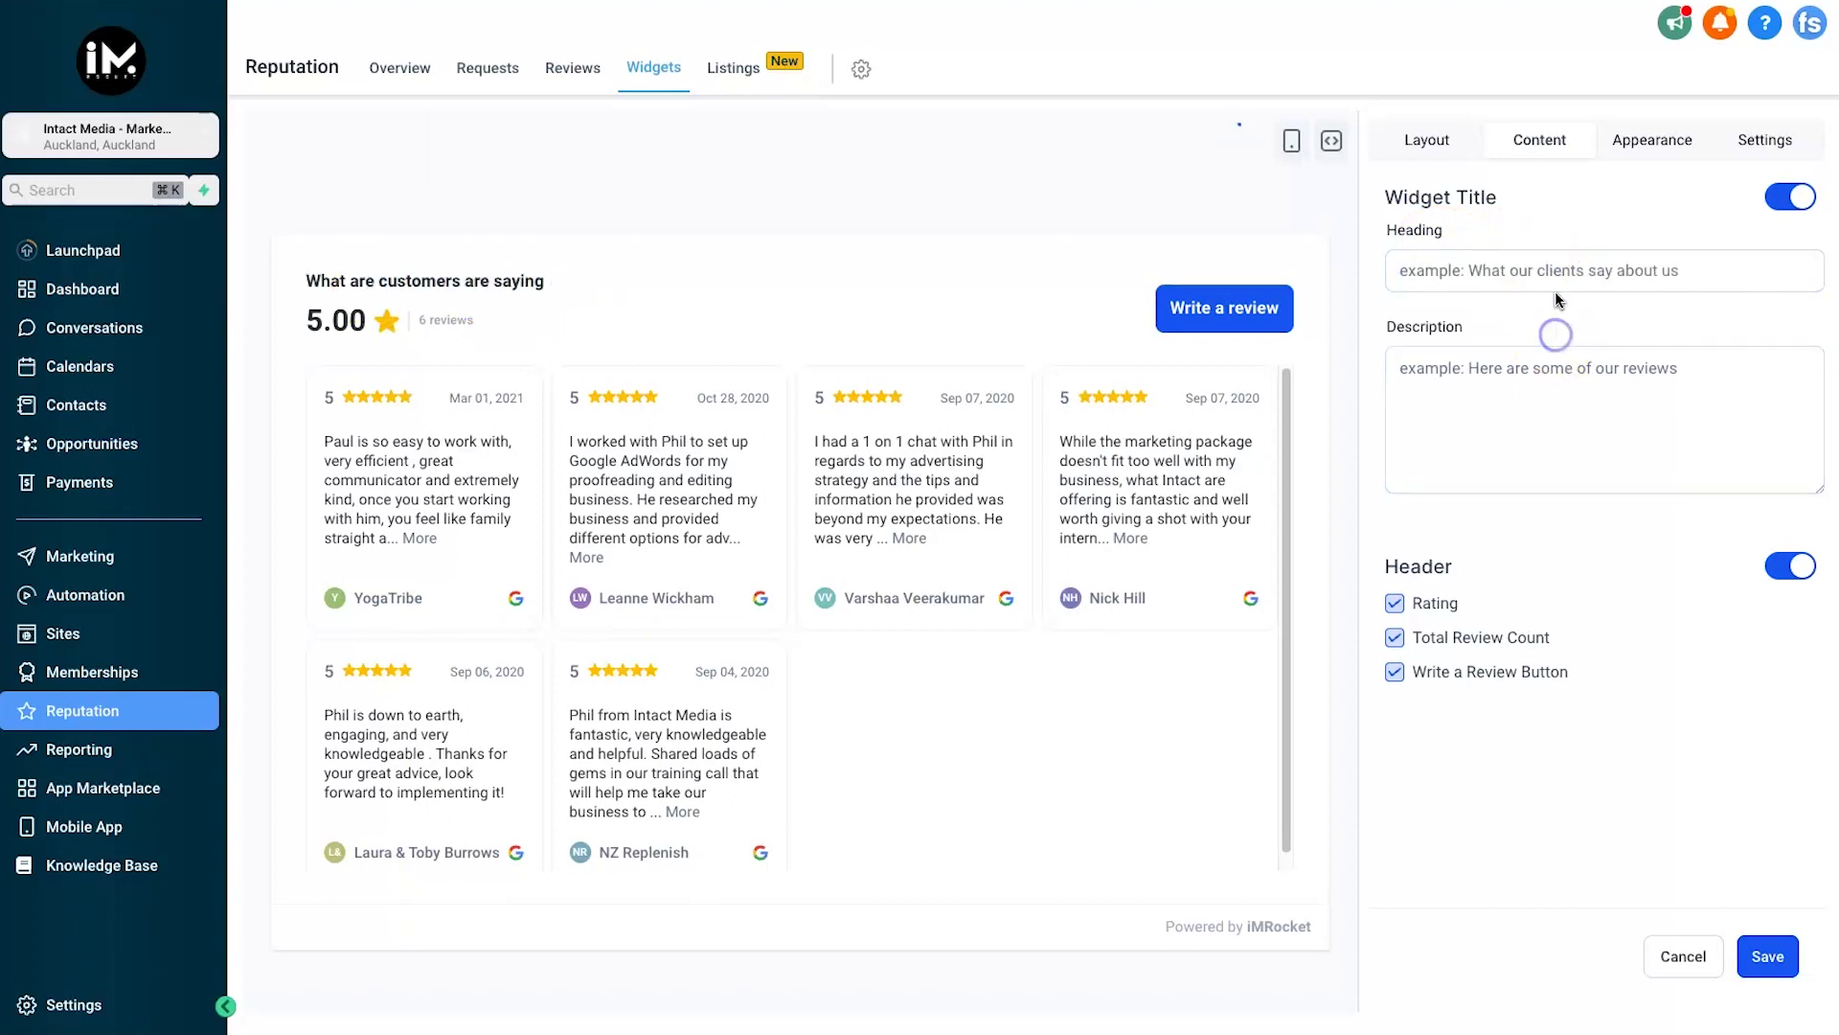
{"action": "left_click", "coordinate": [1517, 332]}
Enter and delete test description text 'gnghn', leaving the description empty
{"action": "left_click", "coordinate": [1552, 443]}
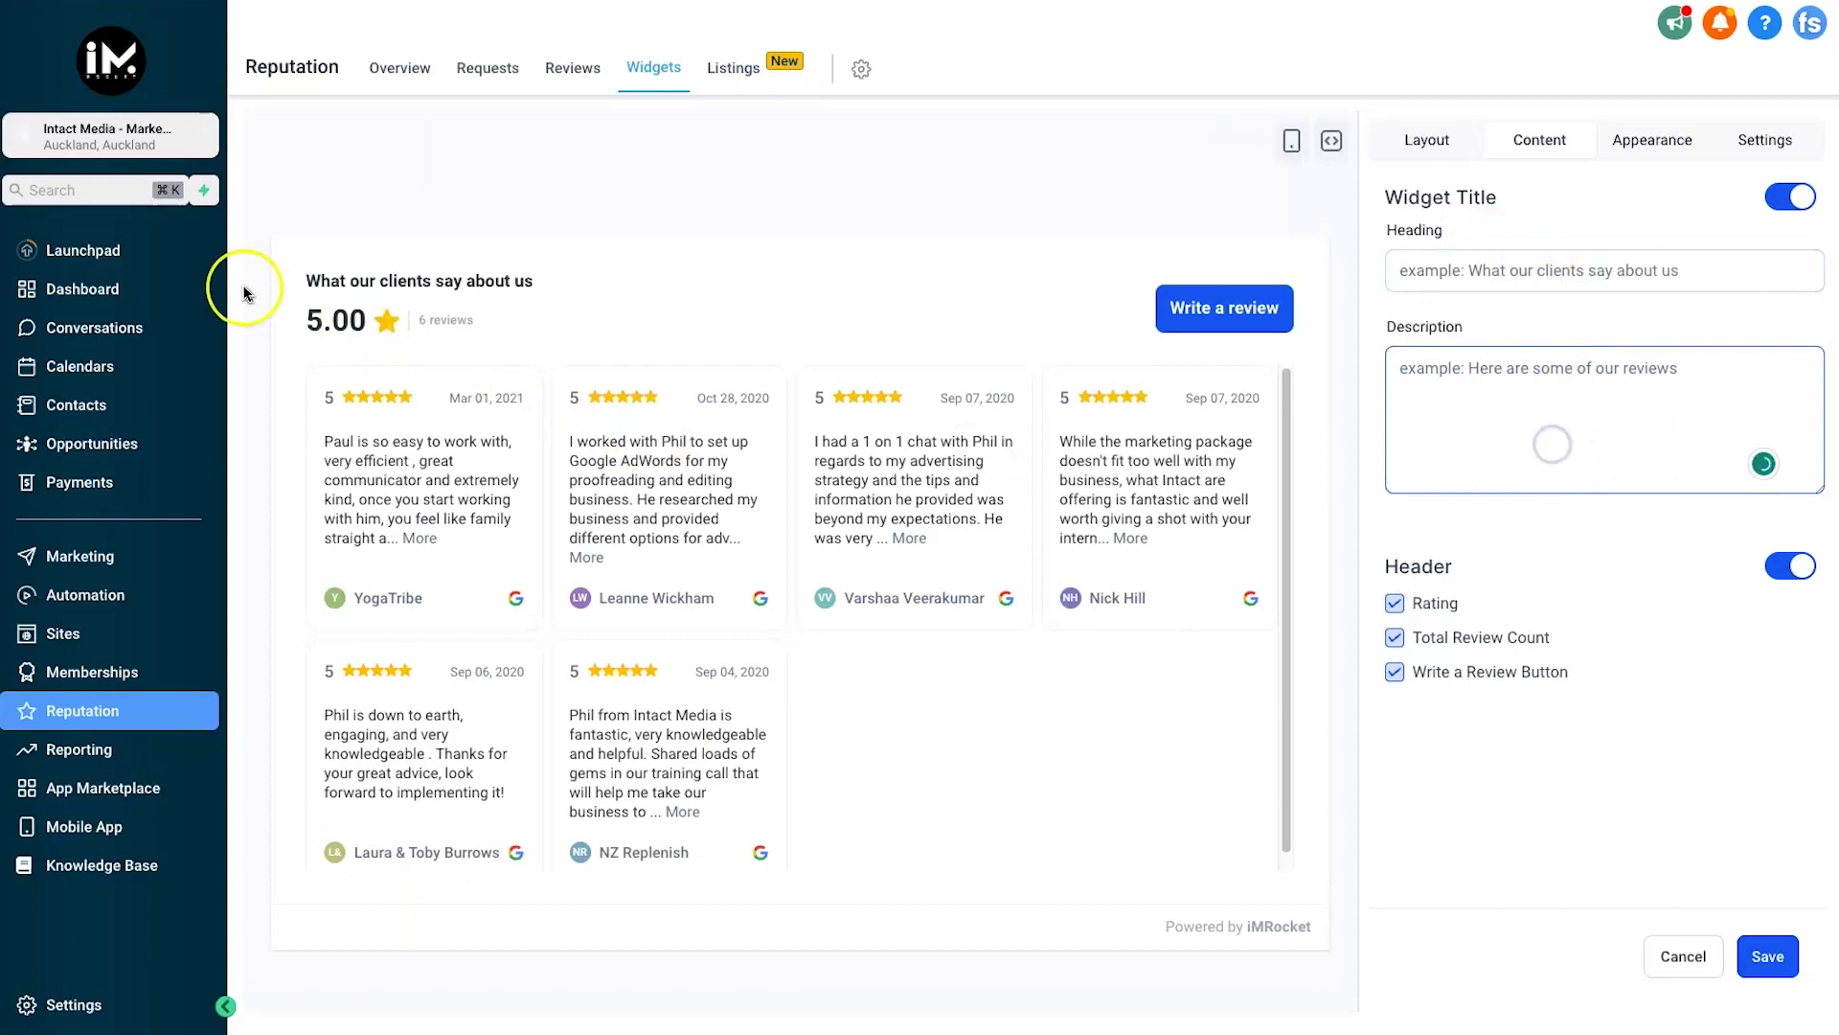
{"action": "type", "text": "gnghn"}
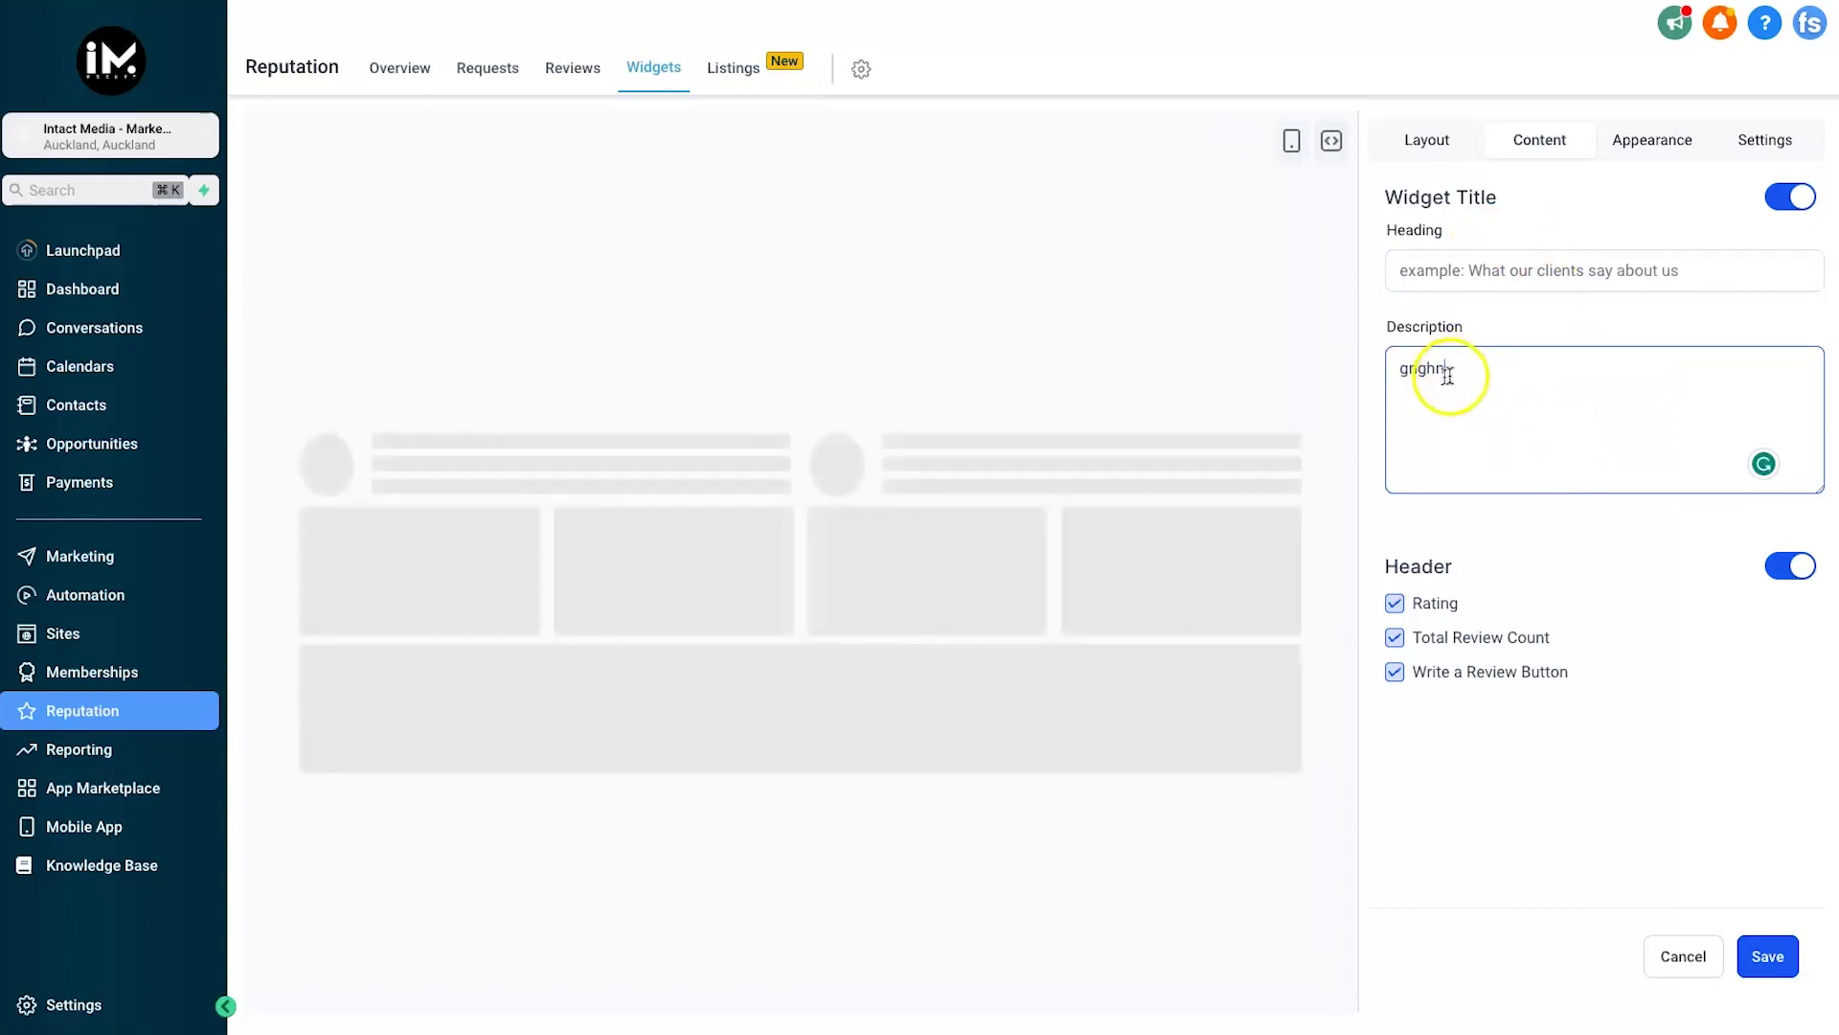
{"action": "double_click", "coordinate": [1476, 393]}
{"action": "key", "text": "BackSpace"}
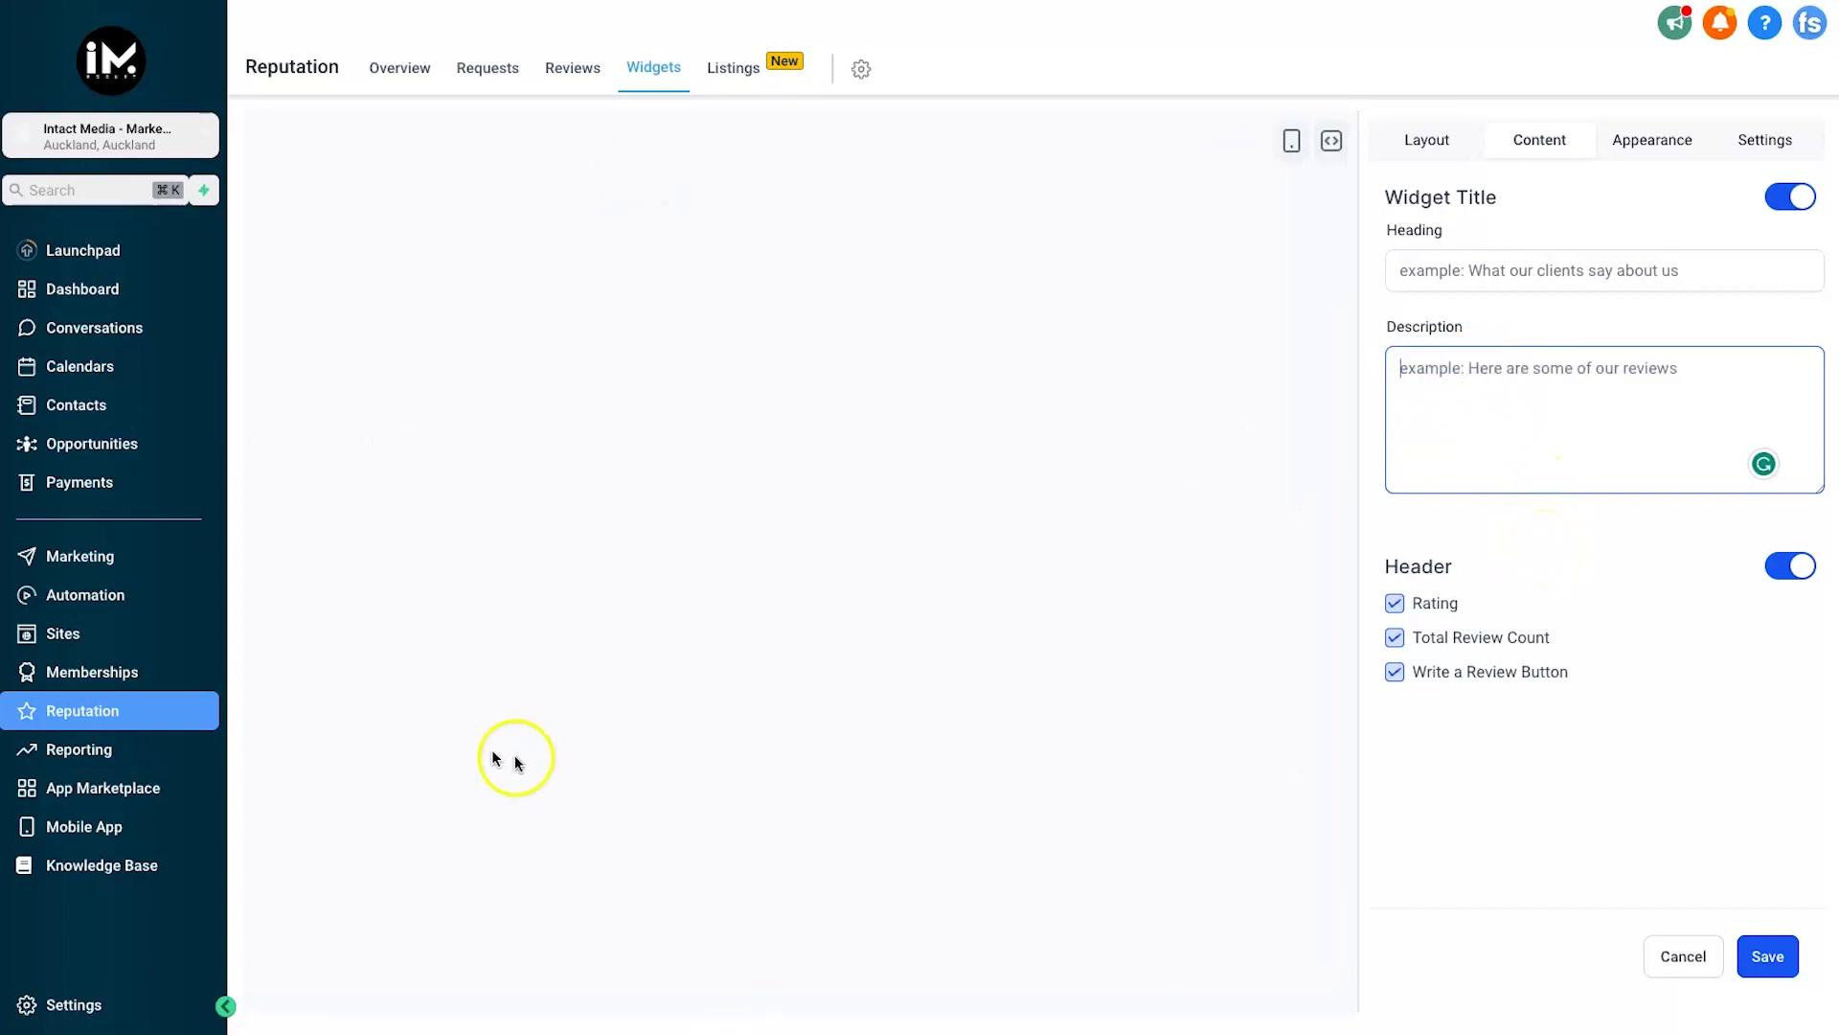
{"action": "left_click", "coordinate": [1601, 780]}
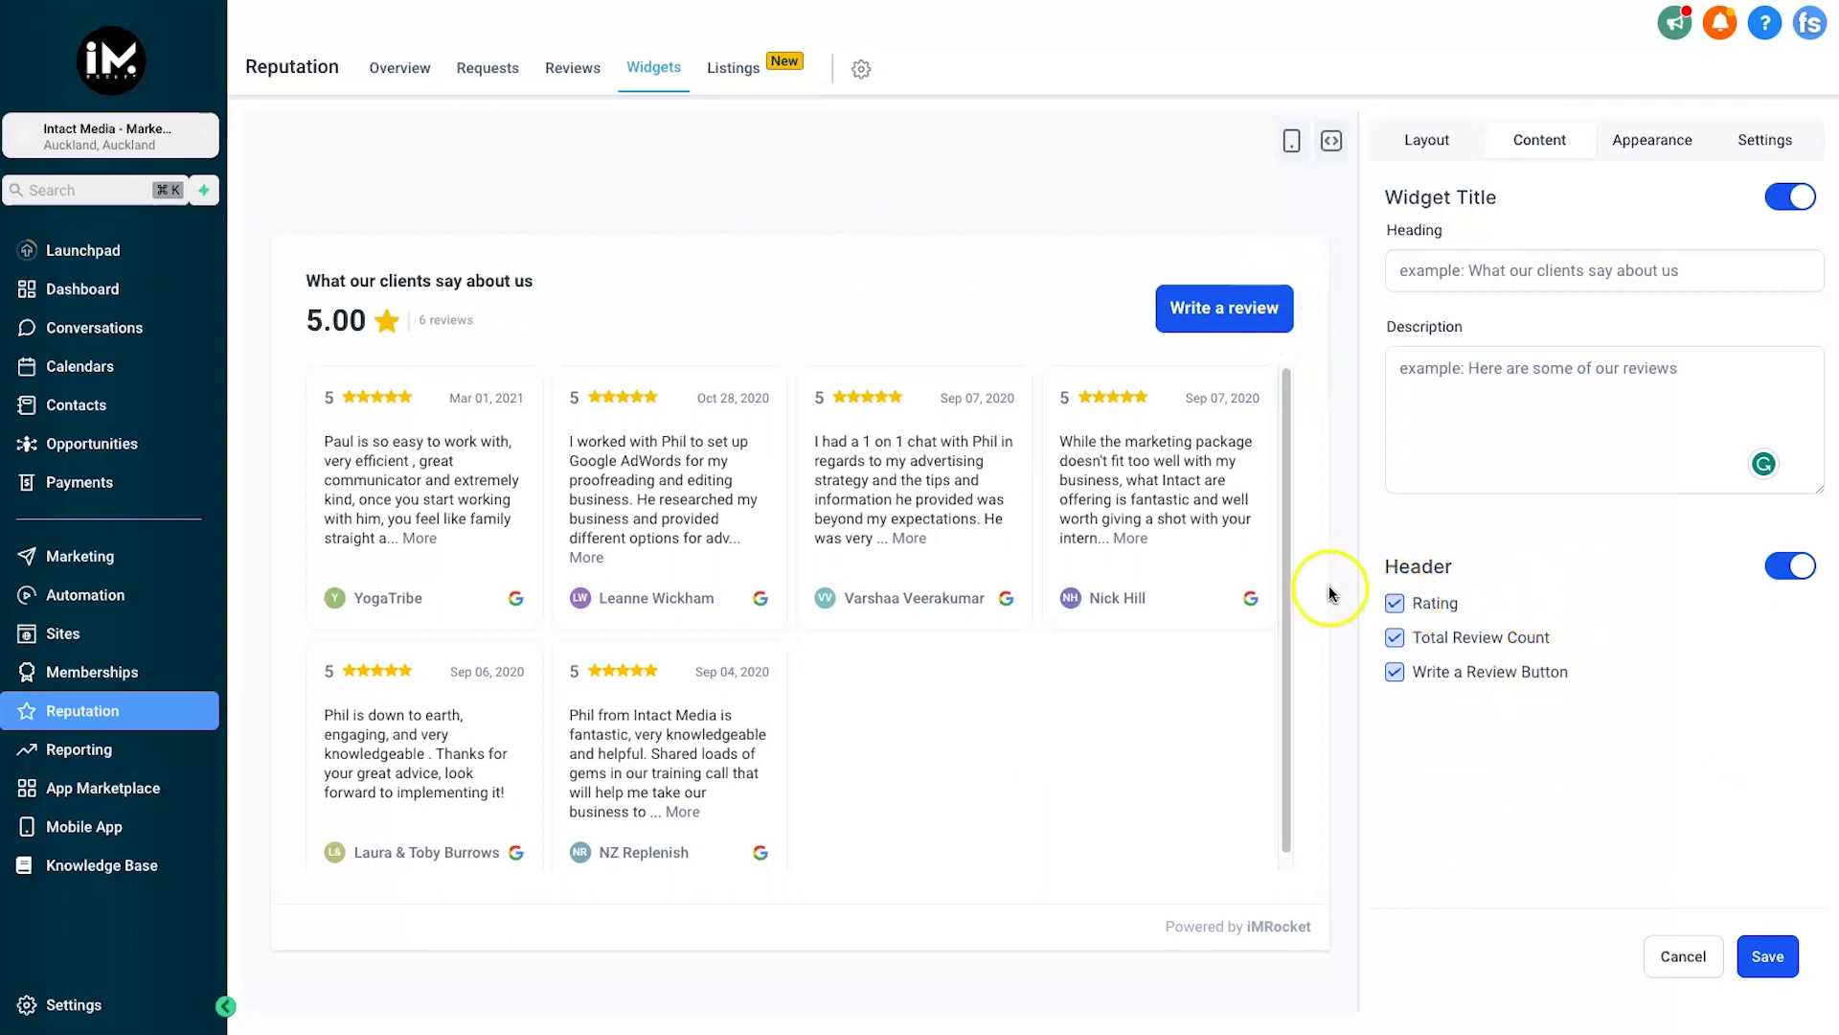
{"action": "left_click_drag", "start_coordinate": [308, 320], "coordinate": [366, 320]}
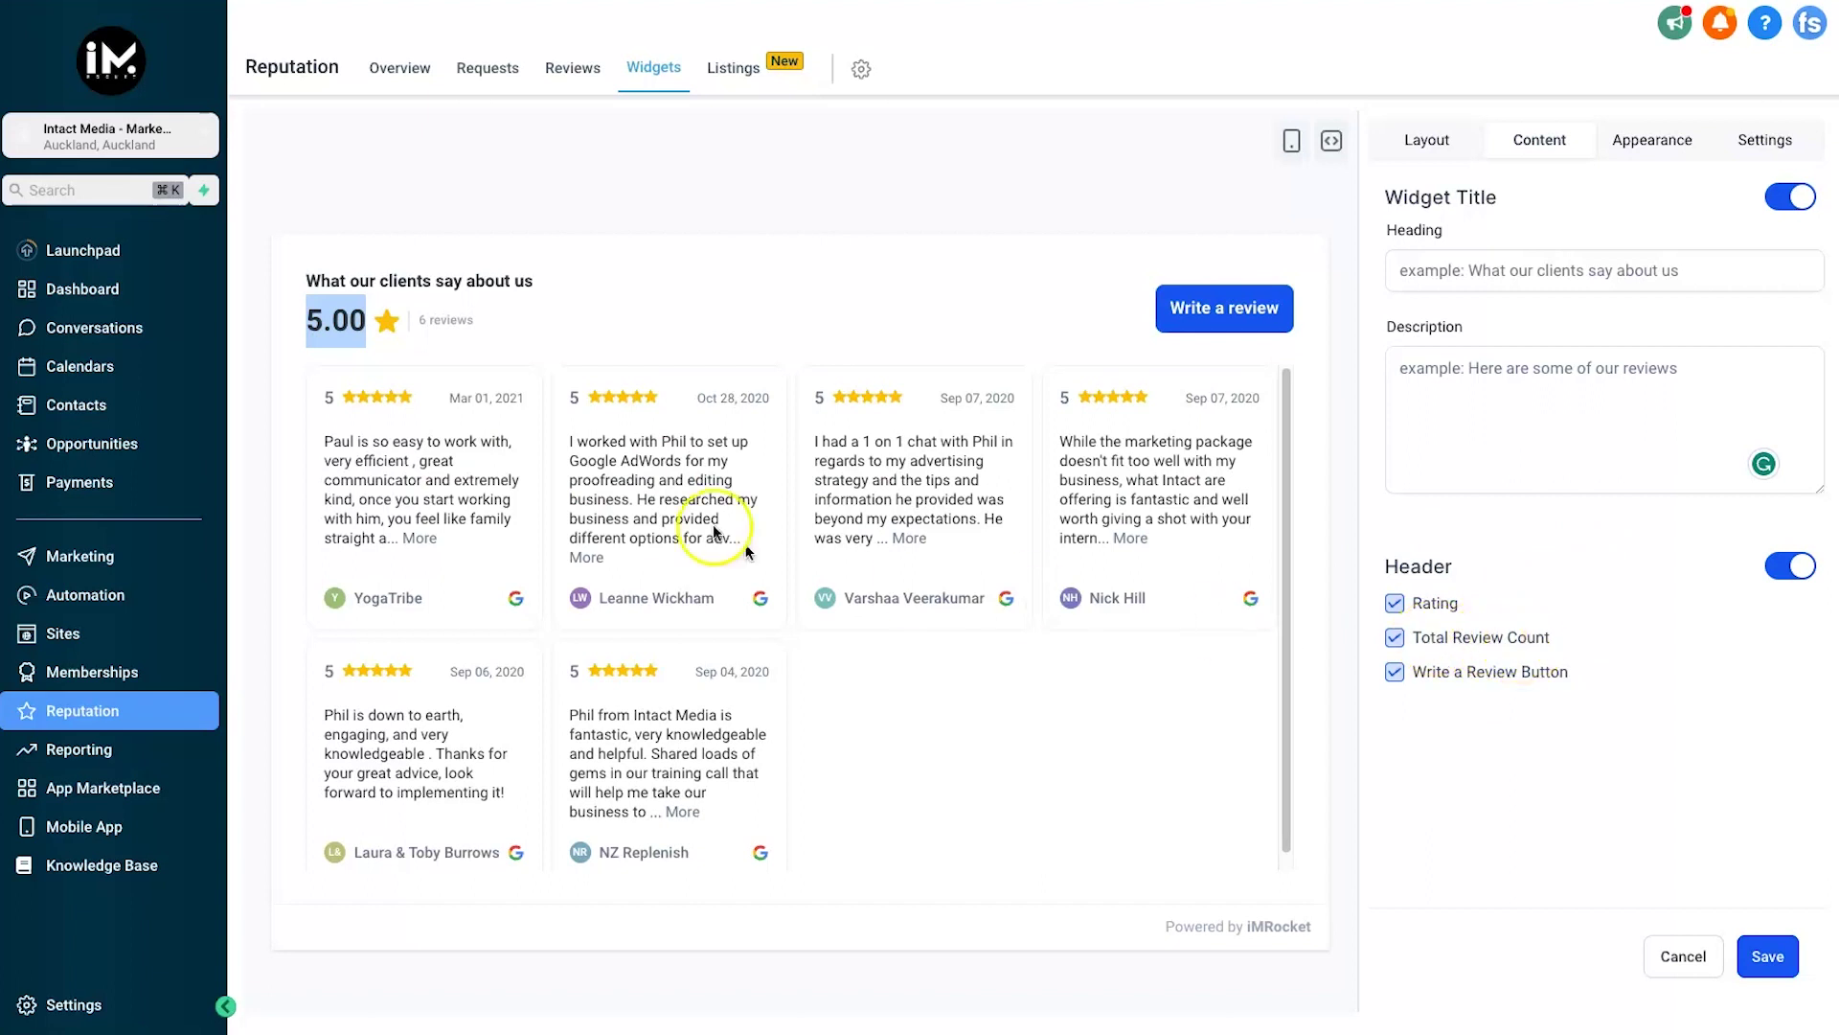
{"action": "left_click", "coordinate": [422, 323]}
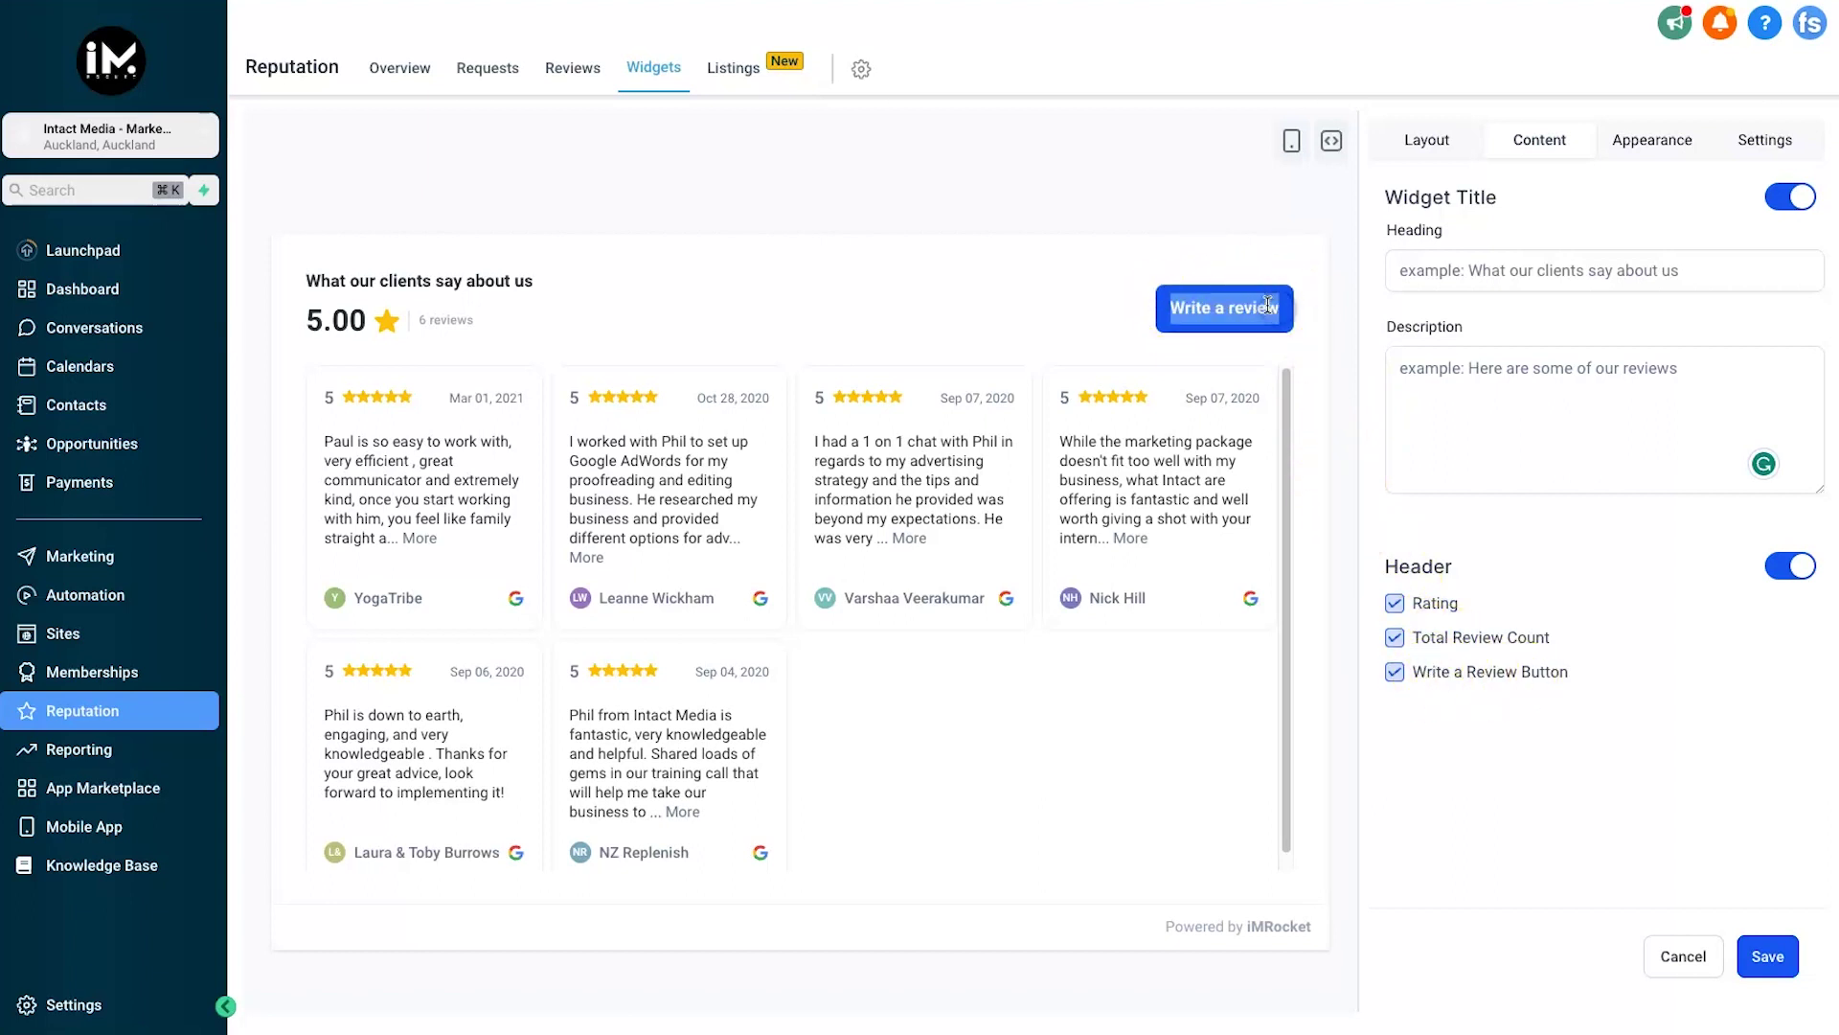
Hide the Write a review button from the widget header
{"action": "left_click", "coordinate": [1222, 326]}
{"action": "left_click", "coordinate": [1478, 671]}
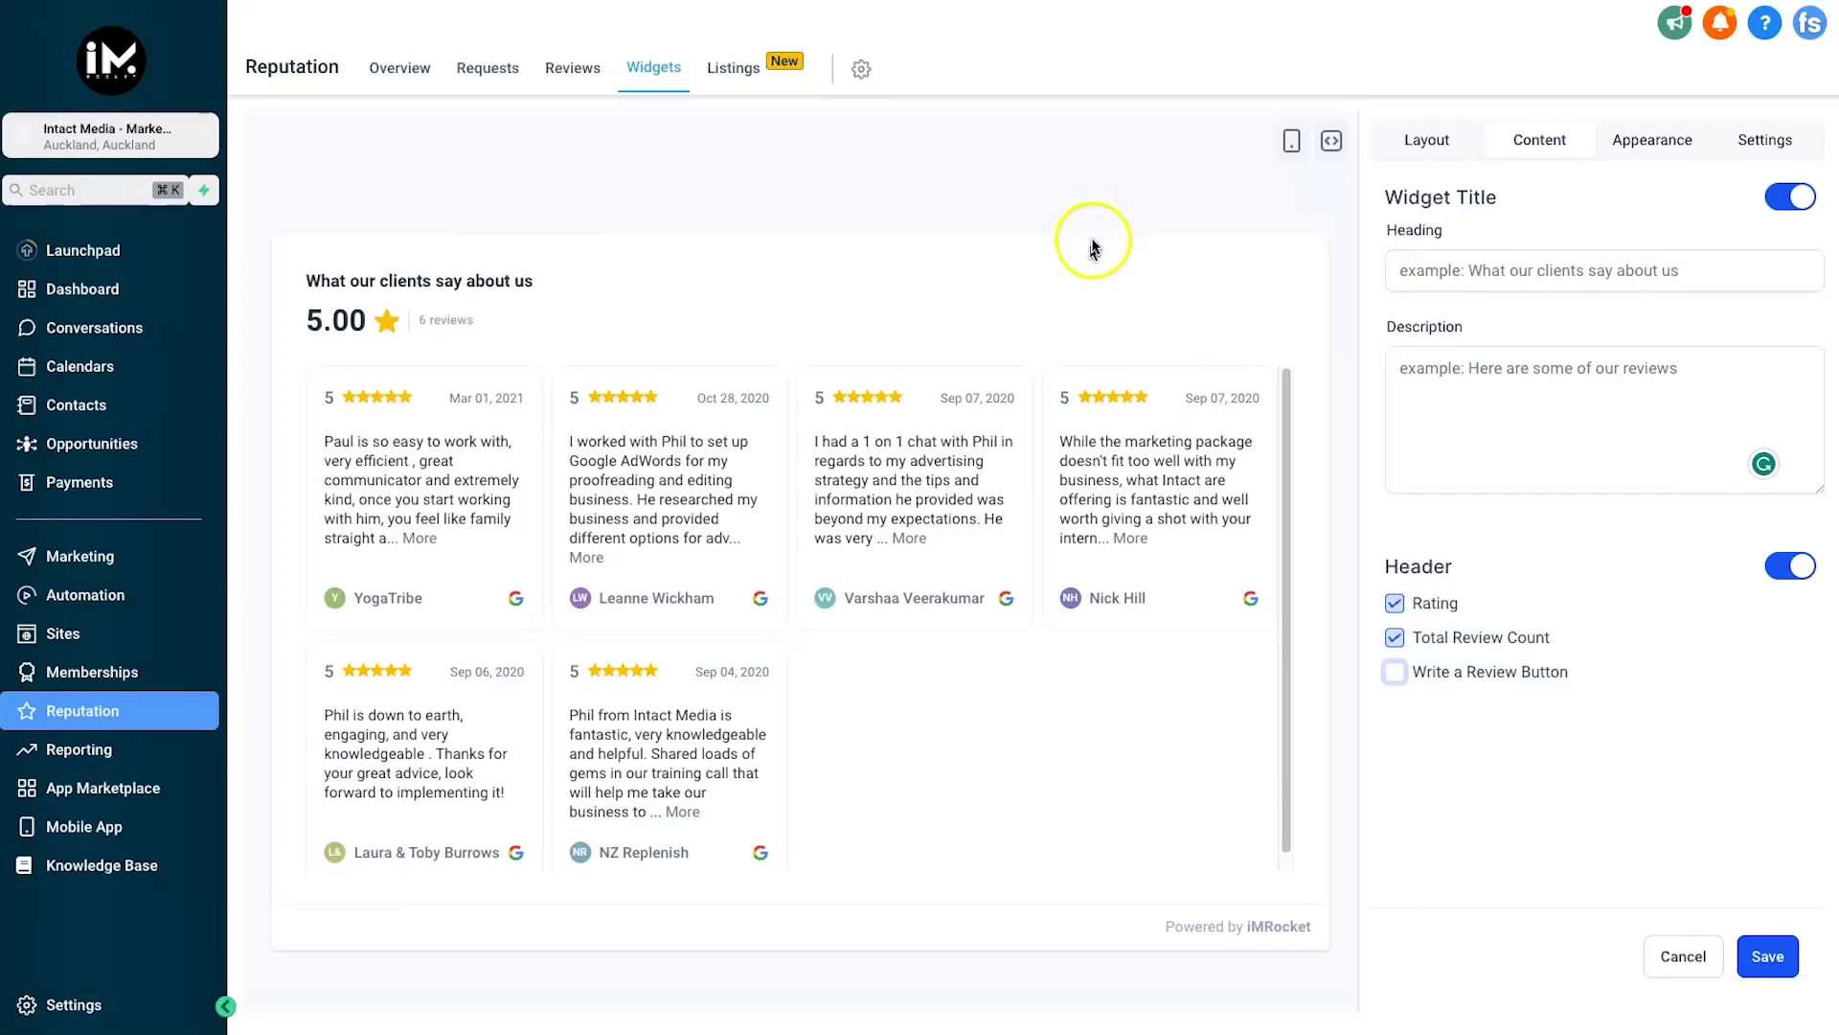
{"action": "left_click", "coordinate": [1637, 144]}
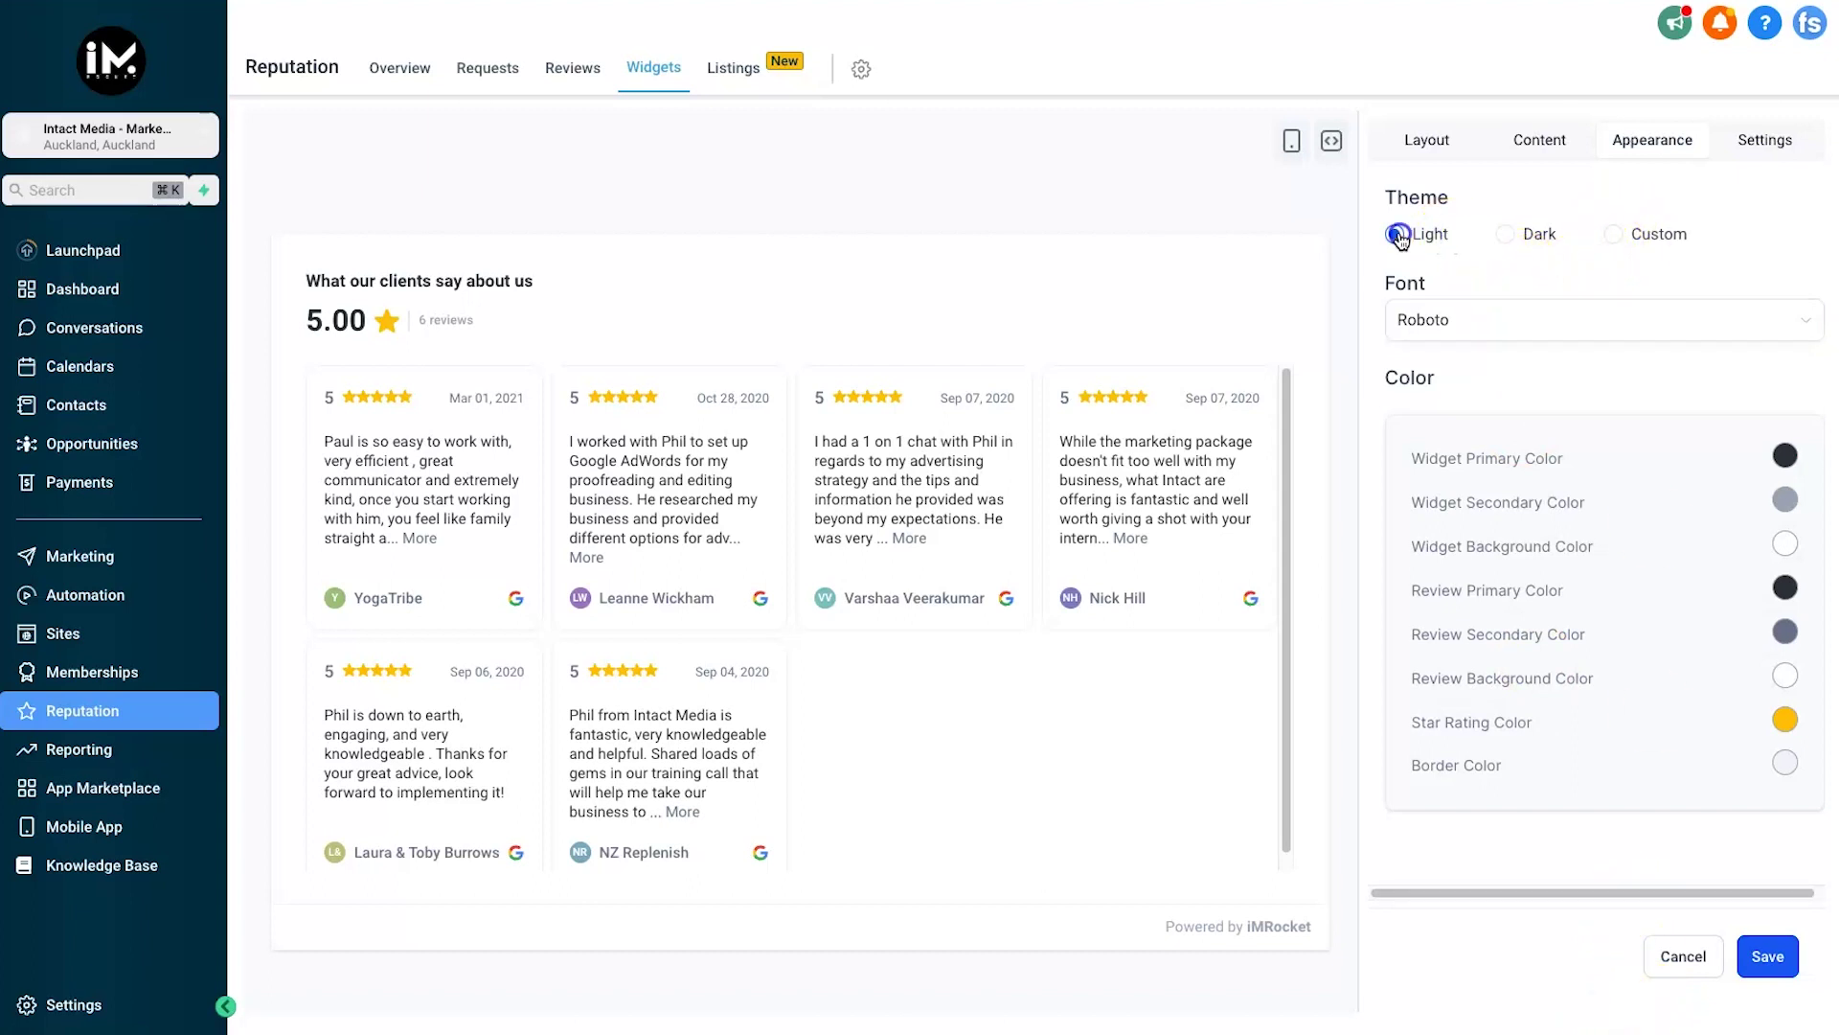
{"action": "left_click", "coordinate": [1537, 236]}
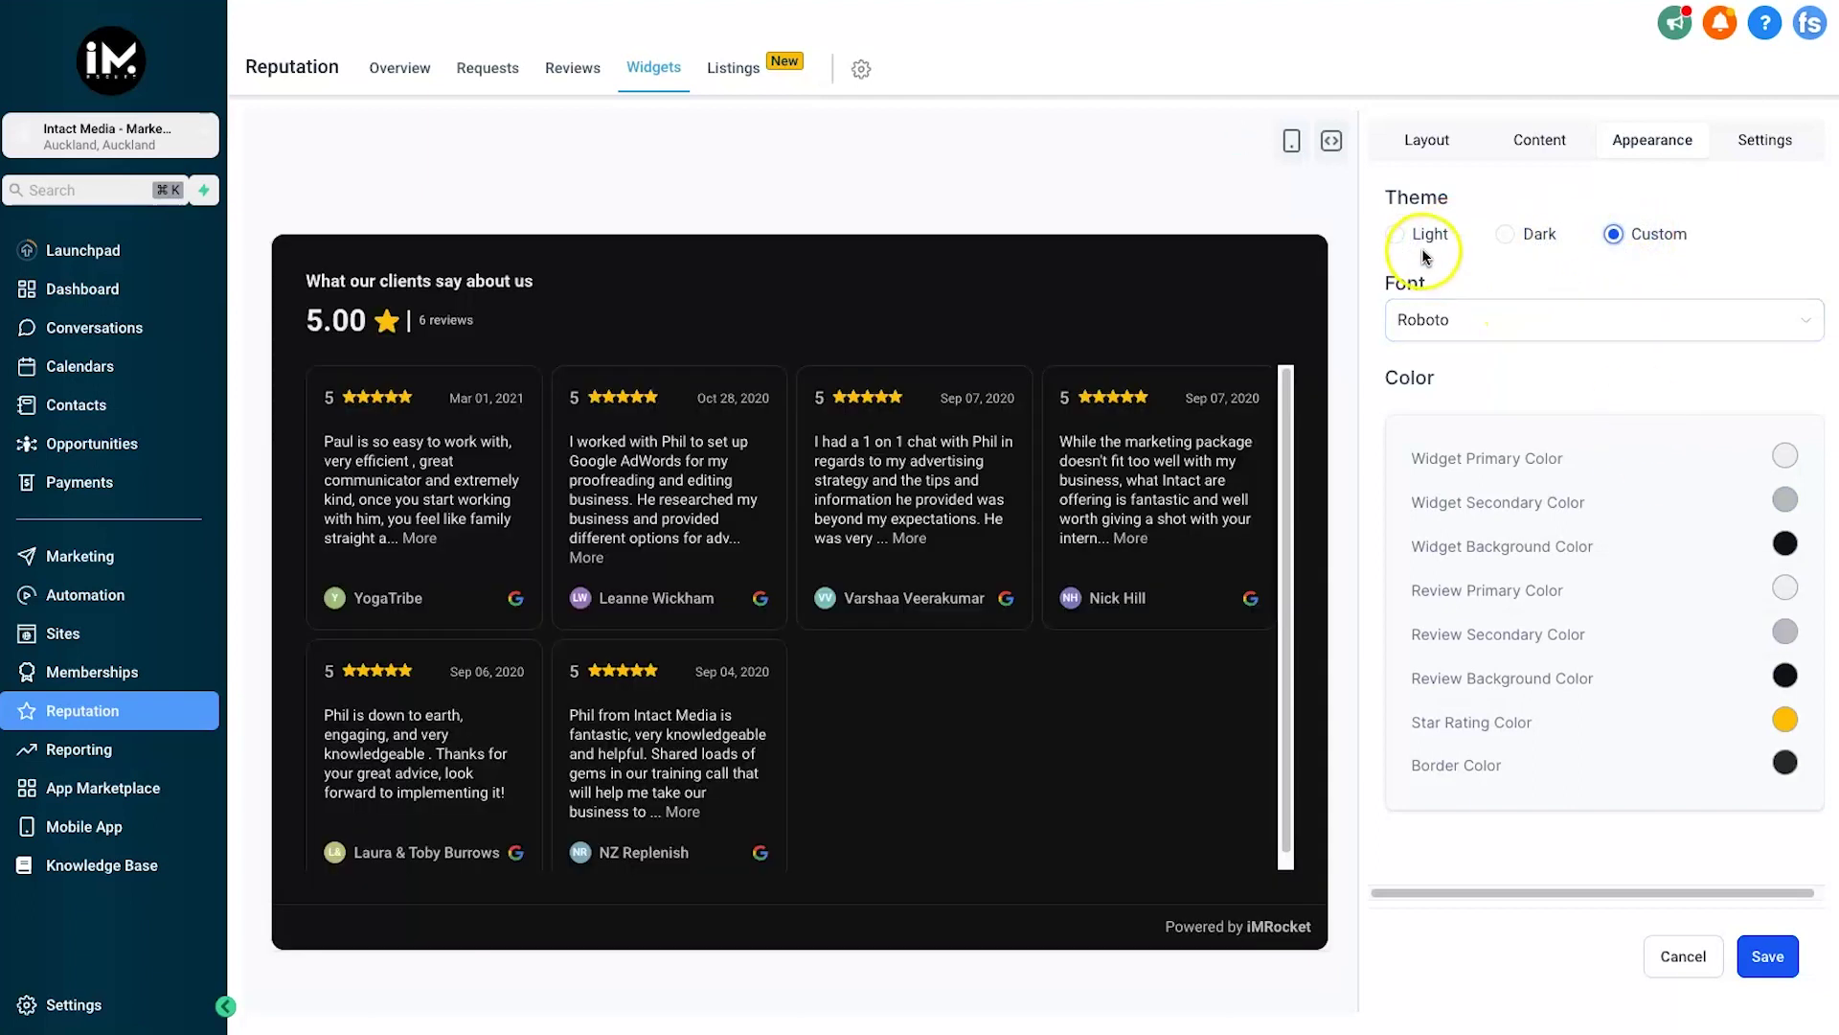
{"action": "left_click", "coordinate": [1426, 240]}
{"action": "left_click", "coordinate": [1139, 623]}
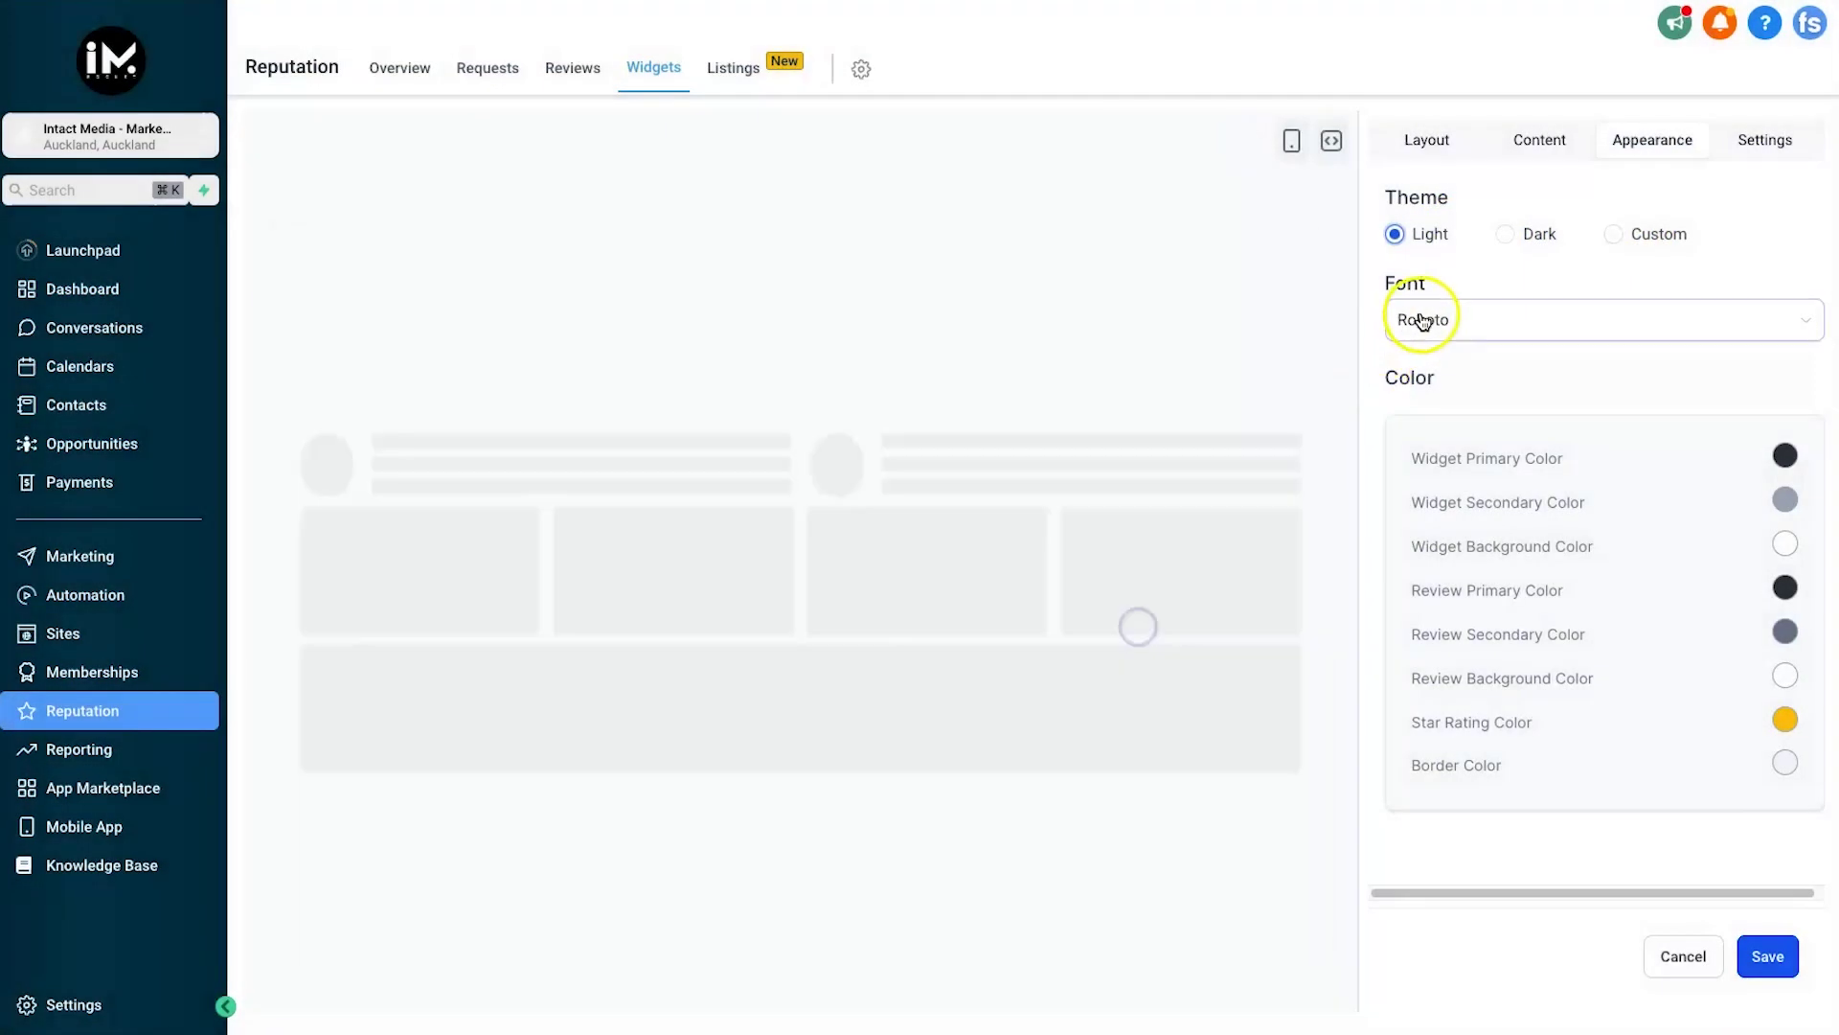
{"action": "left_click", "coordinate": [1420, 319]}
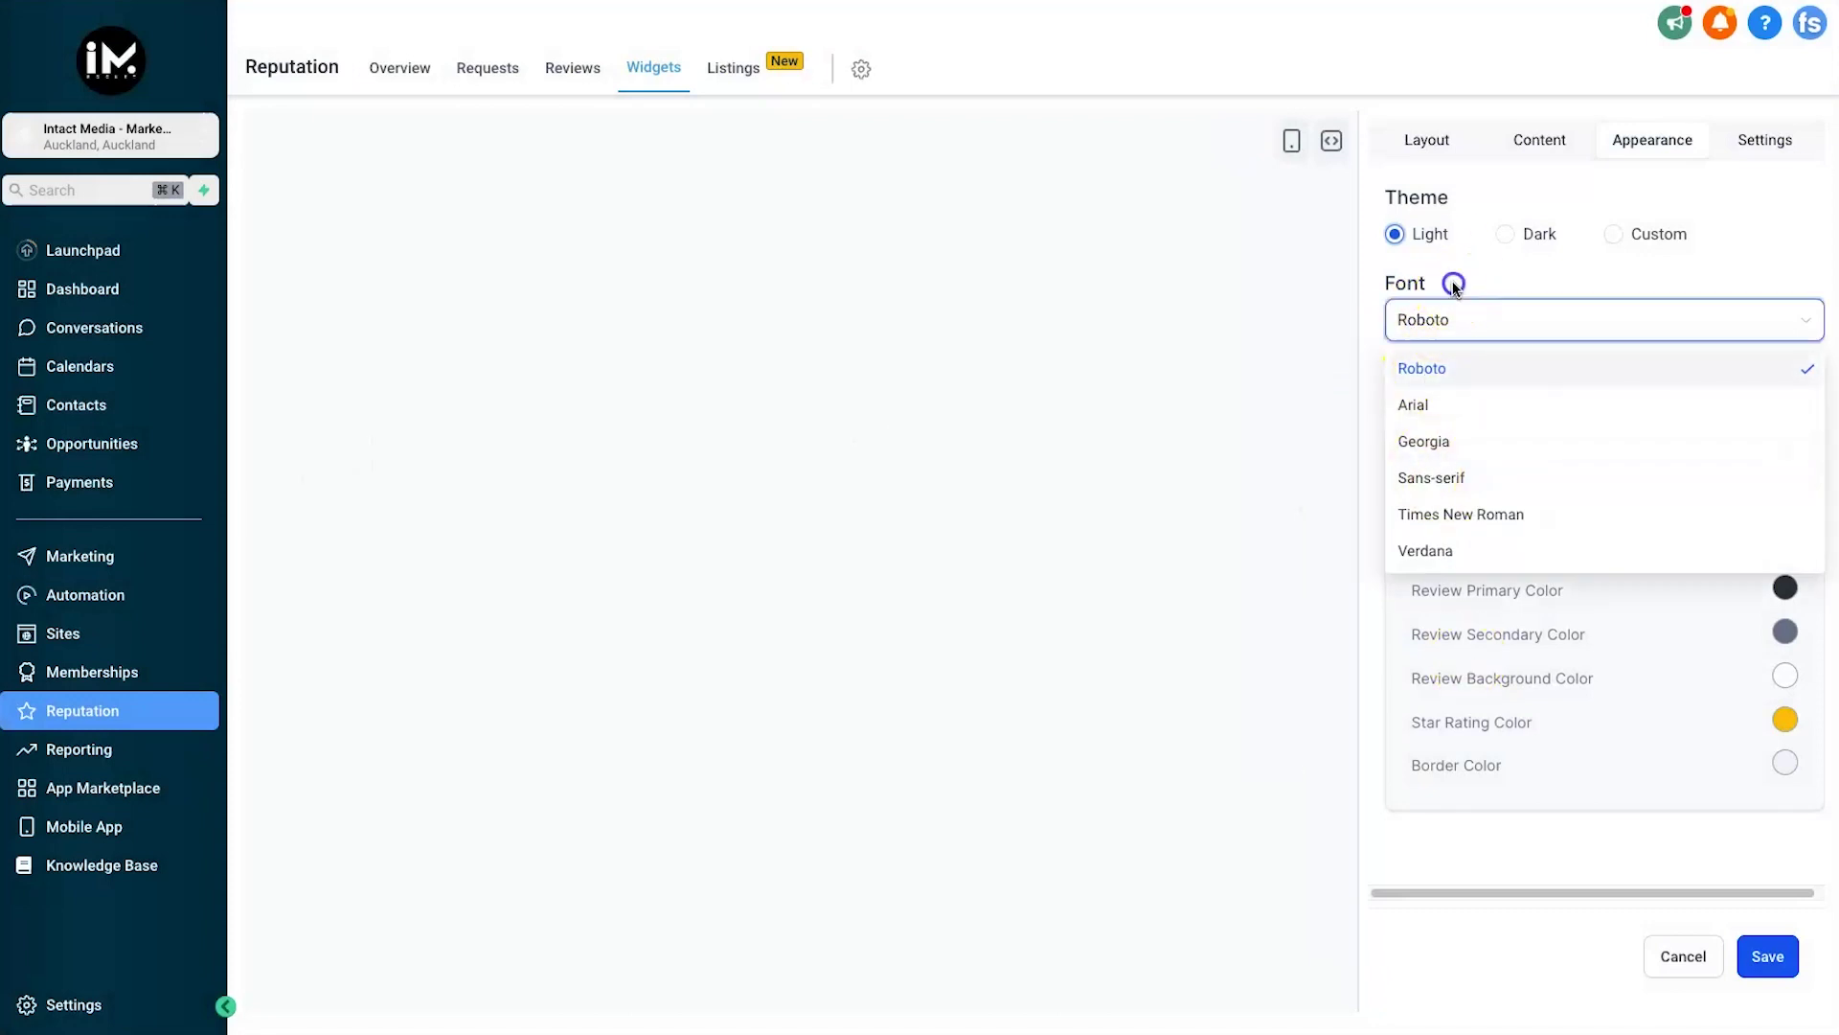
{"action": "left_click", "coordinate": [1449, 283]}
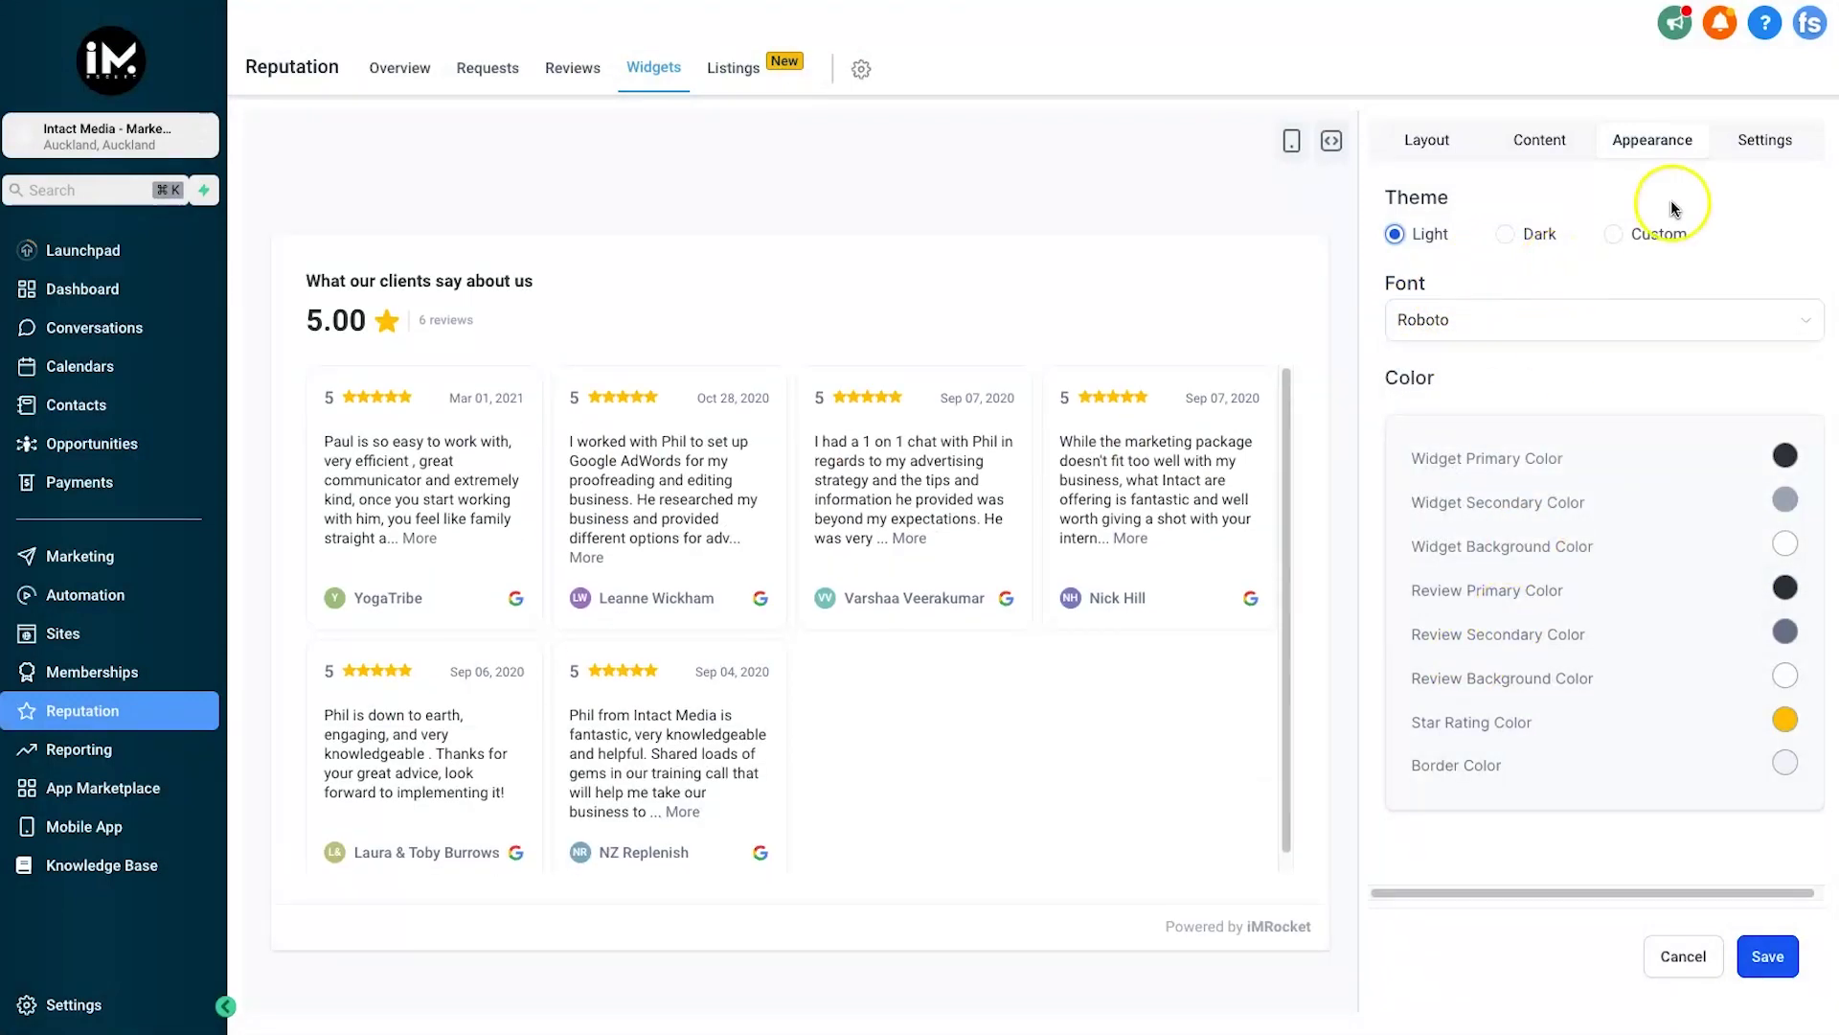
{"action": "left_click", "coordinate": [1742, 141]}
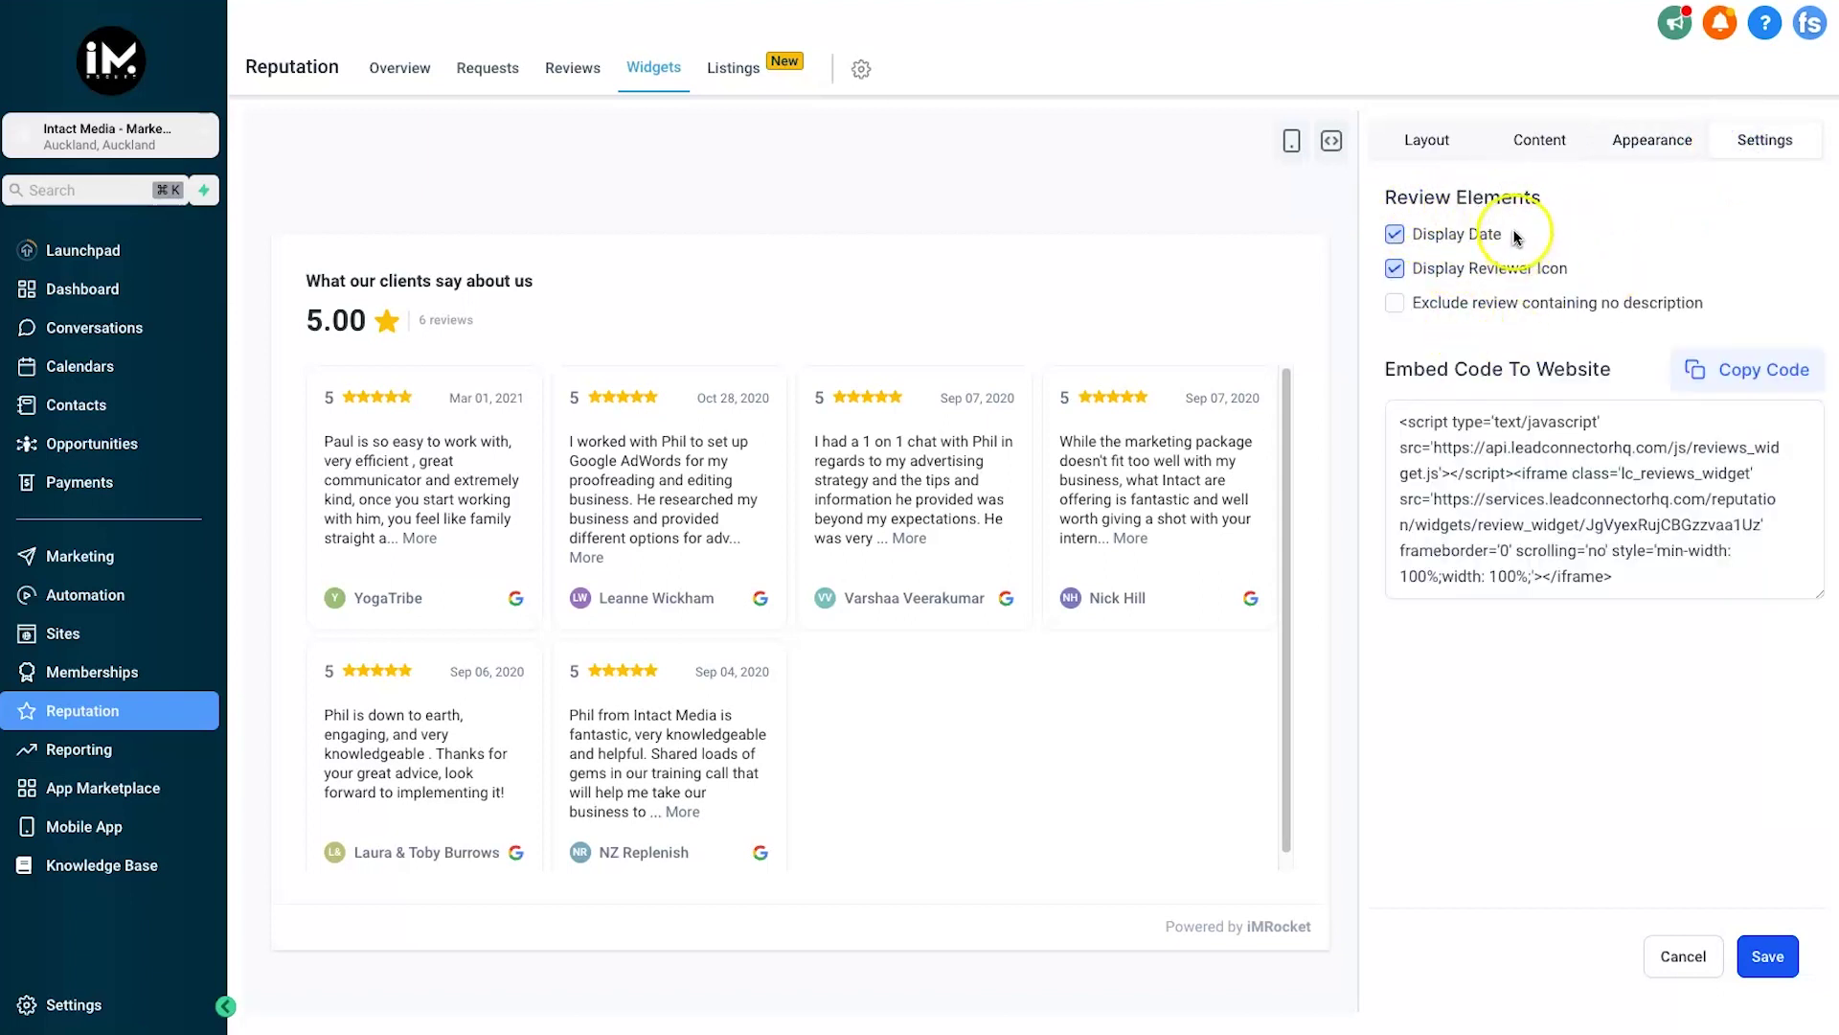
Toggle the exclude-reviews-without-description filter on and back off
{"action": "left_click_drag", "start_coordinate": [1415, 238], "coordinate": [997, 397]}
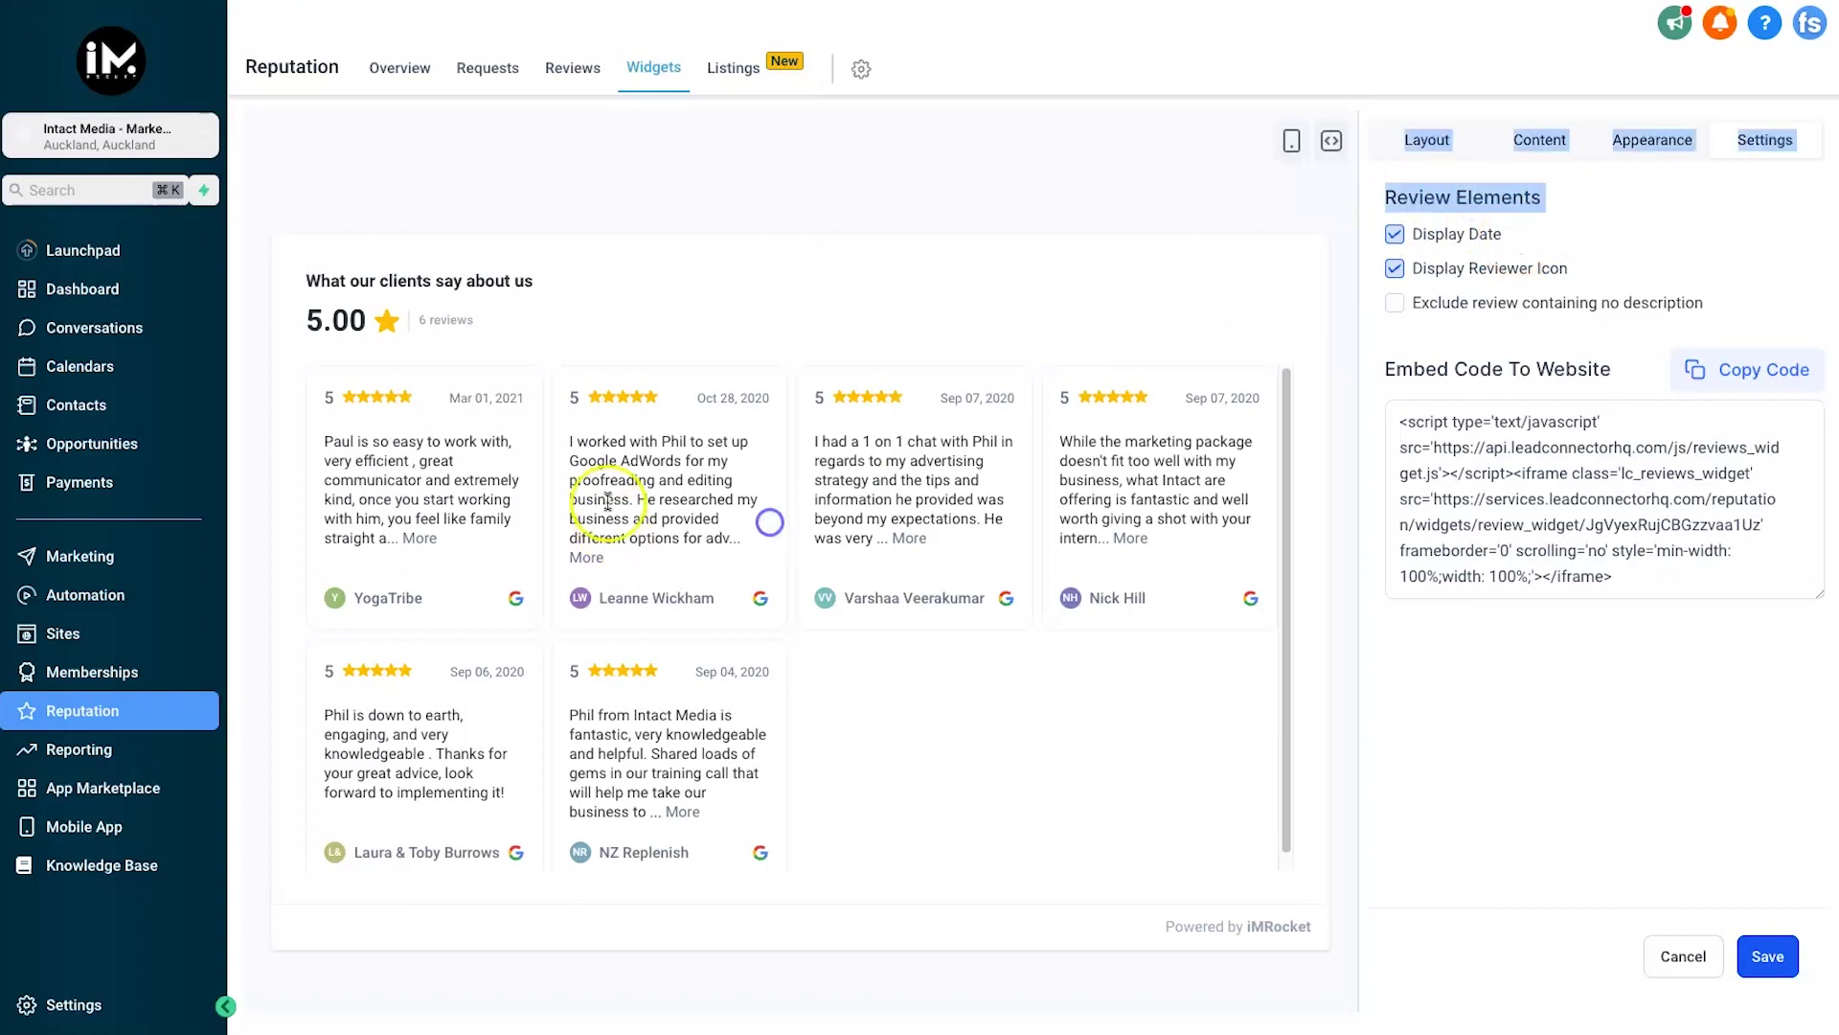
{"action": "left_click", "coordinate": [1649, 219]}
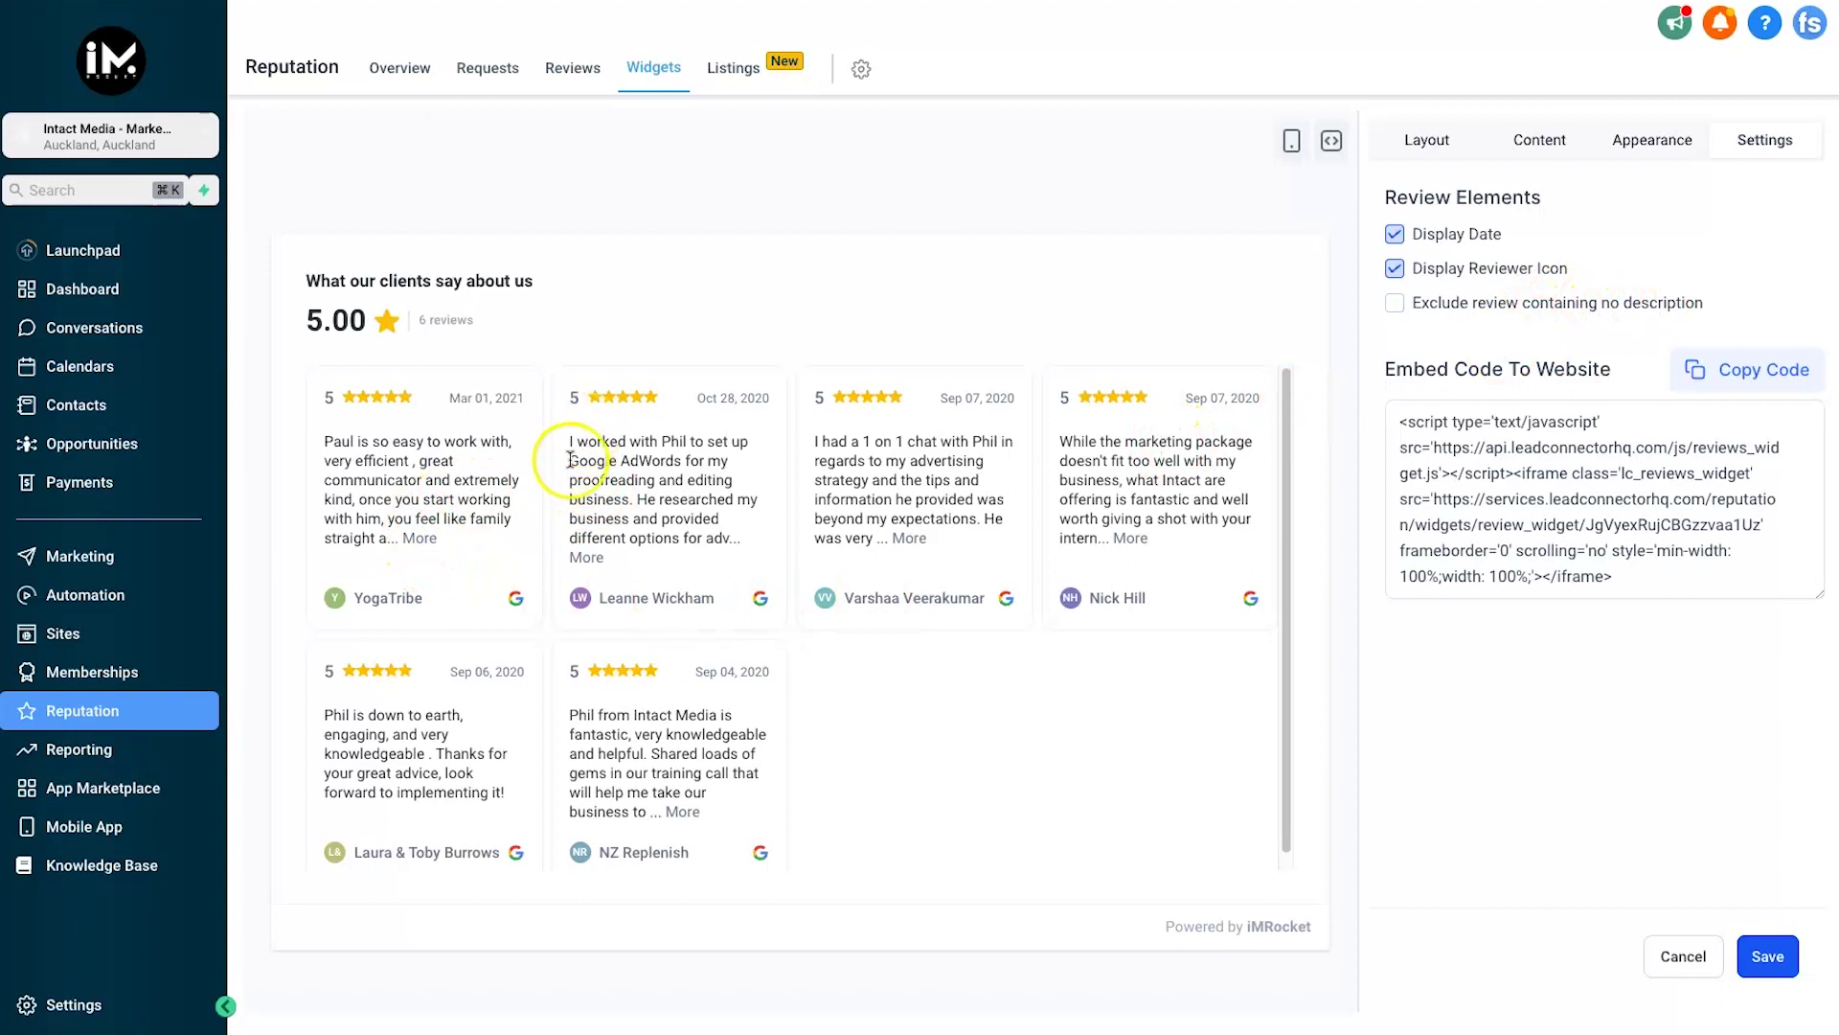
{"action": "left_click_drag", "start_coordinate": [581, 455], "coordinate": [675, 537]}
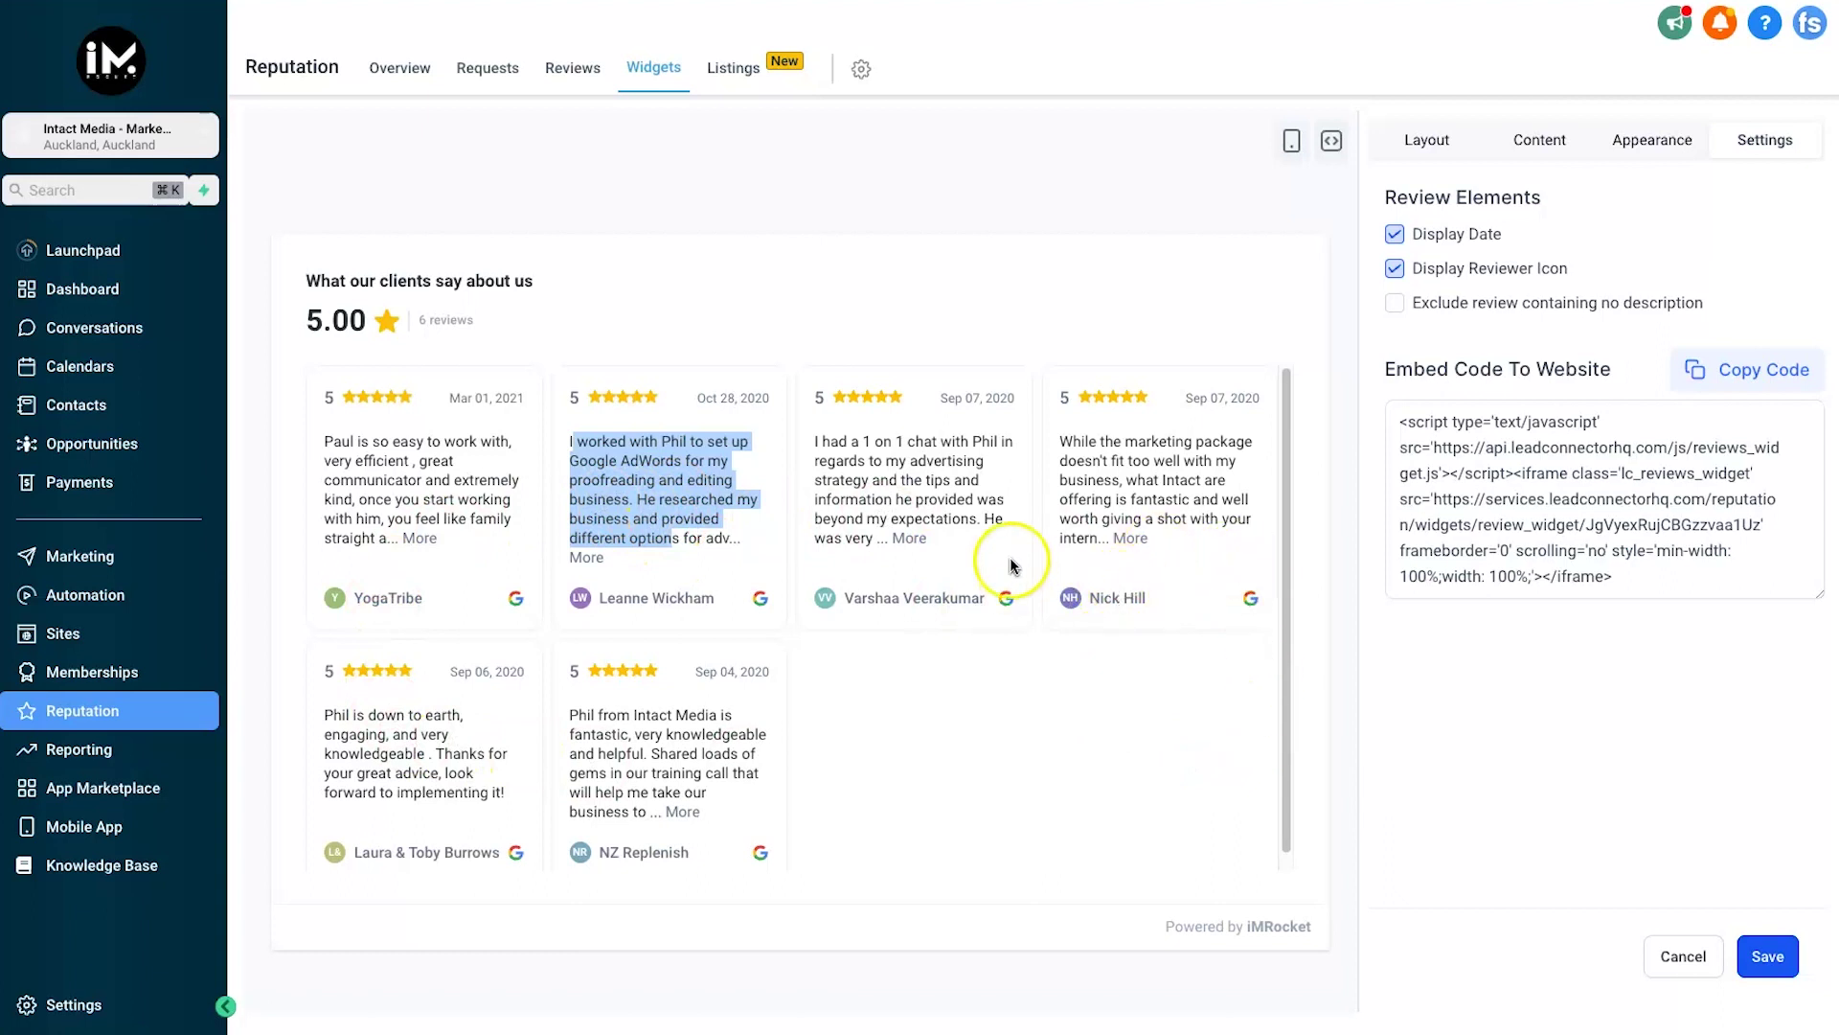
{"action": "left_click", "coordinate": [880, 756]}
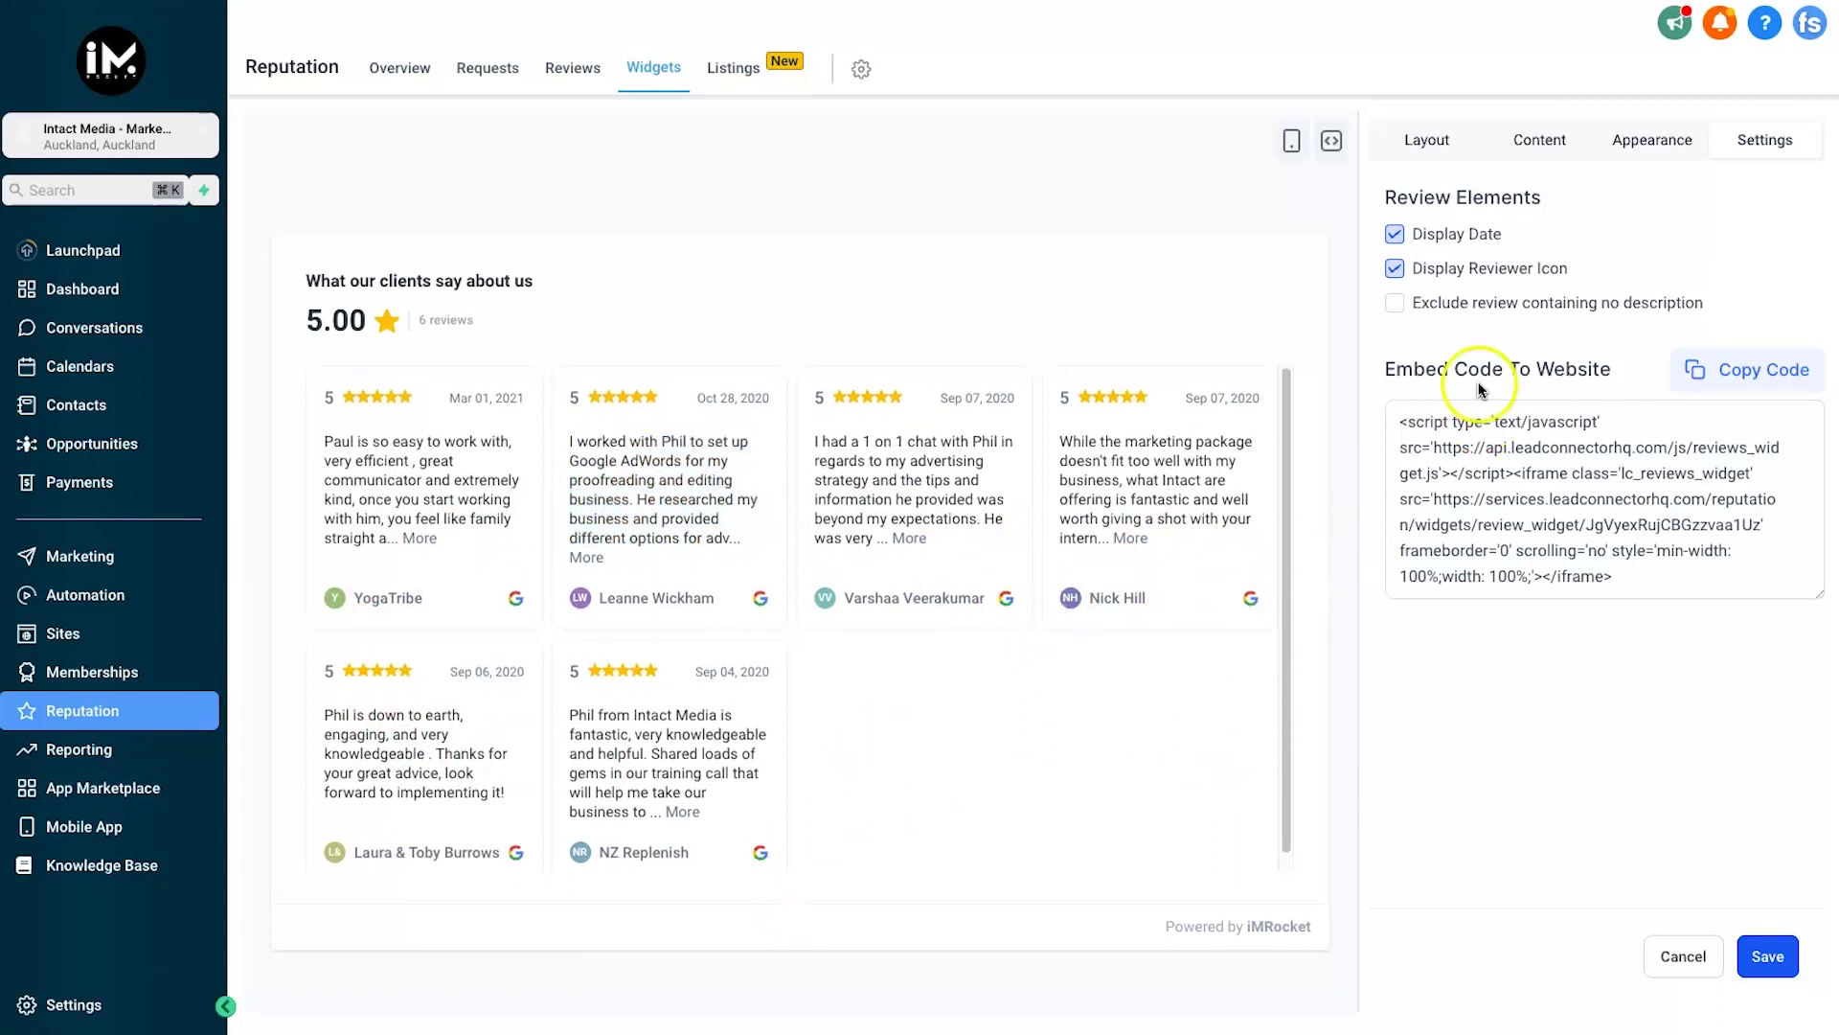
{"action": "left_click", "coordinate": [1477, 309]}
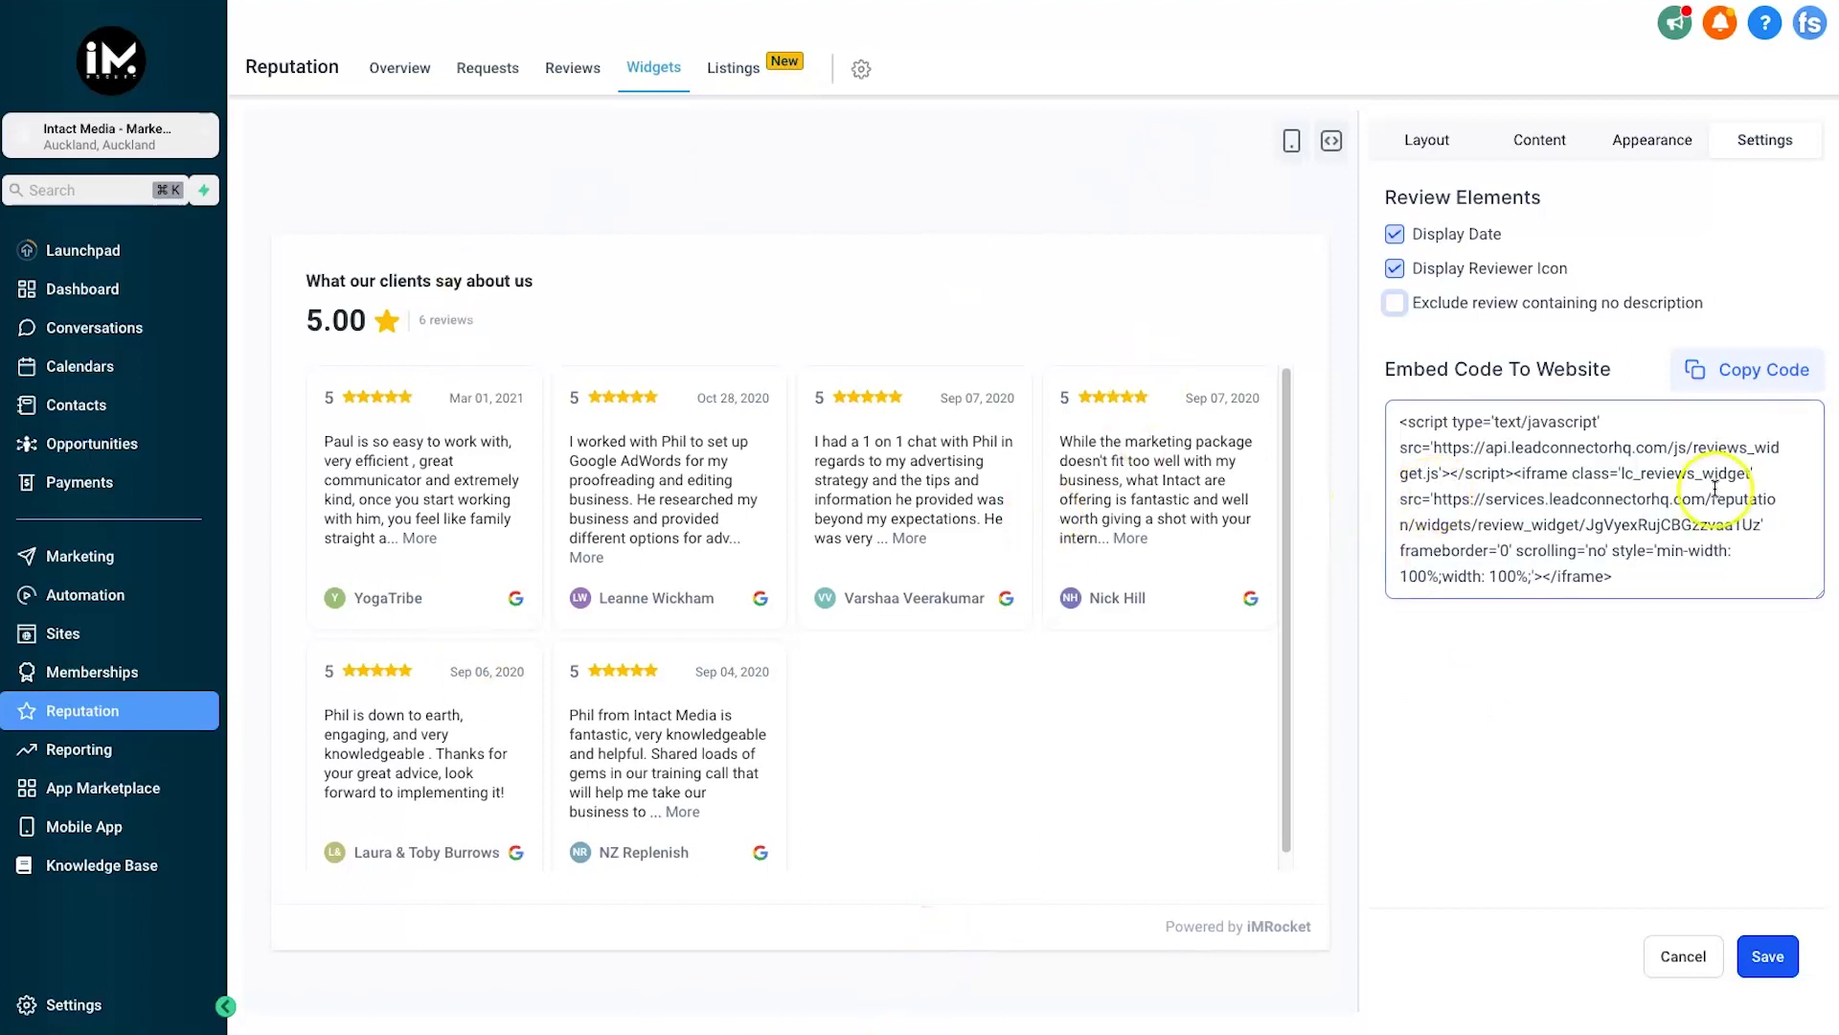
Review the widget's embed code and bring up the Save Widget dialog
{"action": "left_click_drag", "start_coordinate": [1398, 422], "coordinate": [1702, 575]}
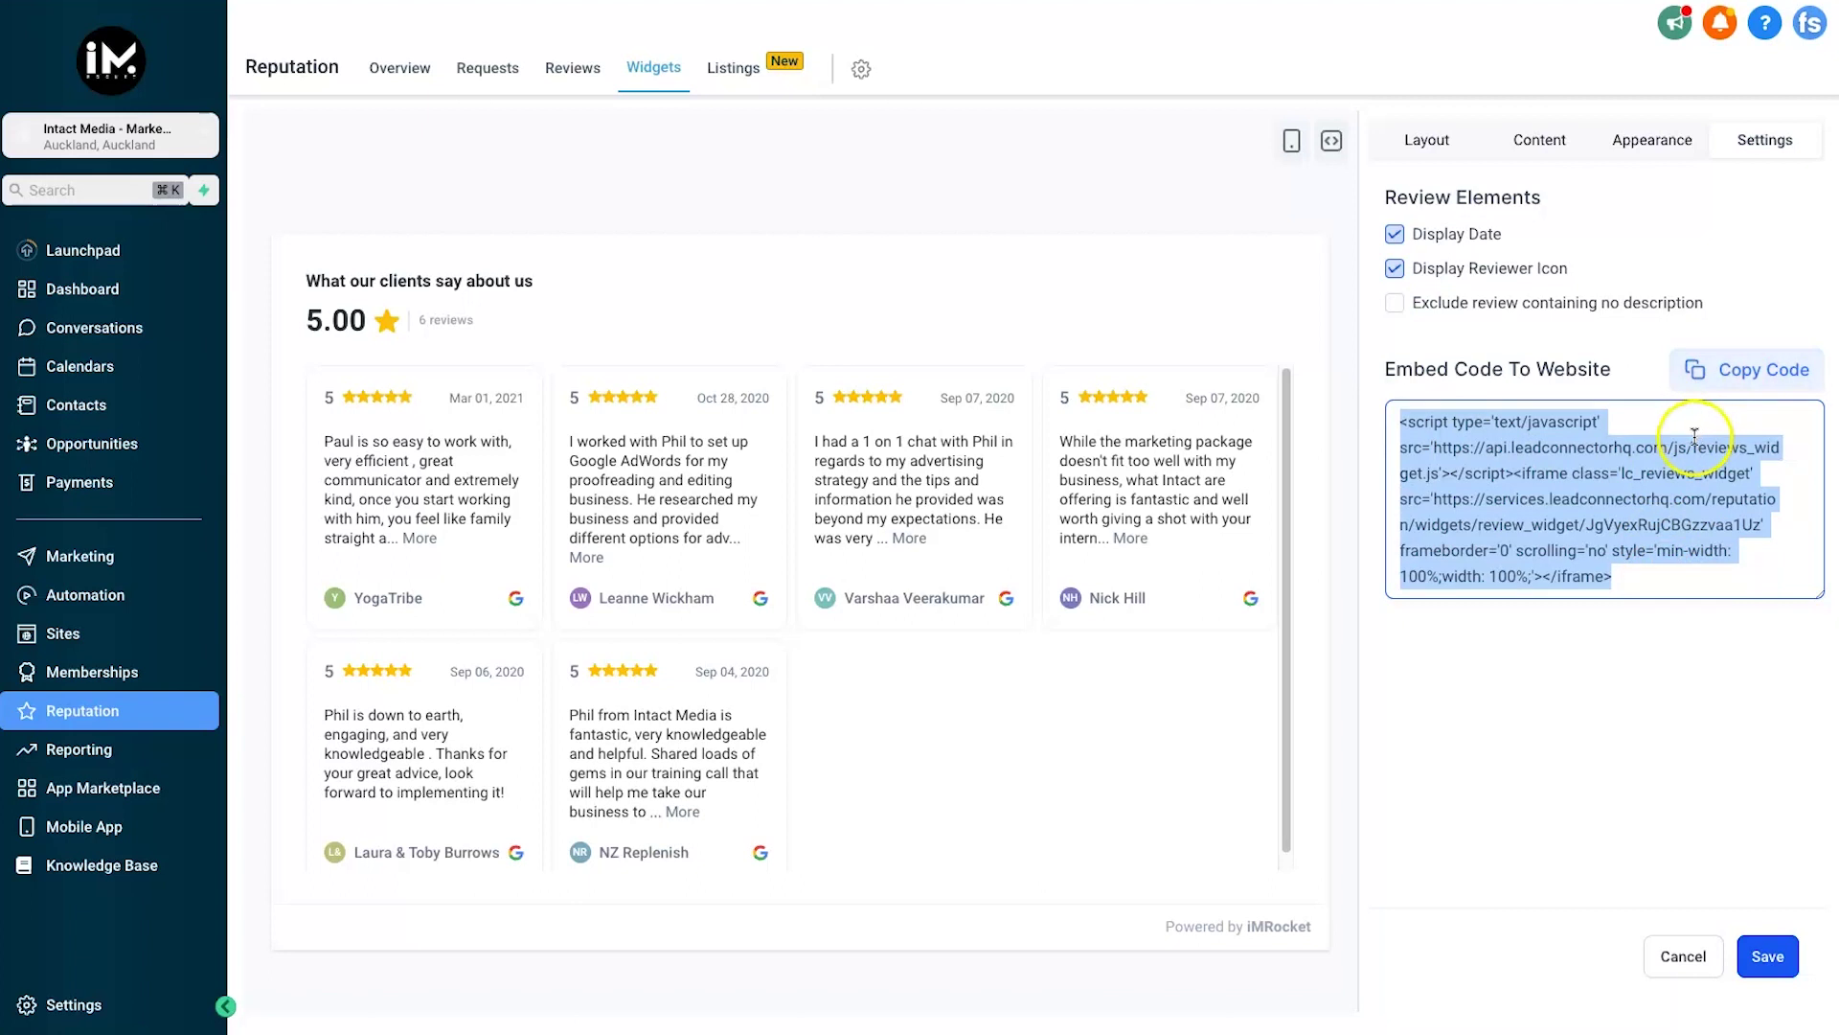
{"action": "left_click", "coordinate": [1661, 696]}
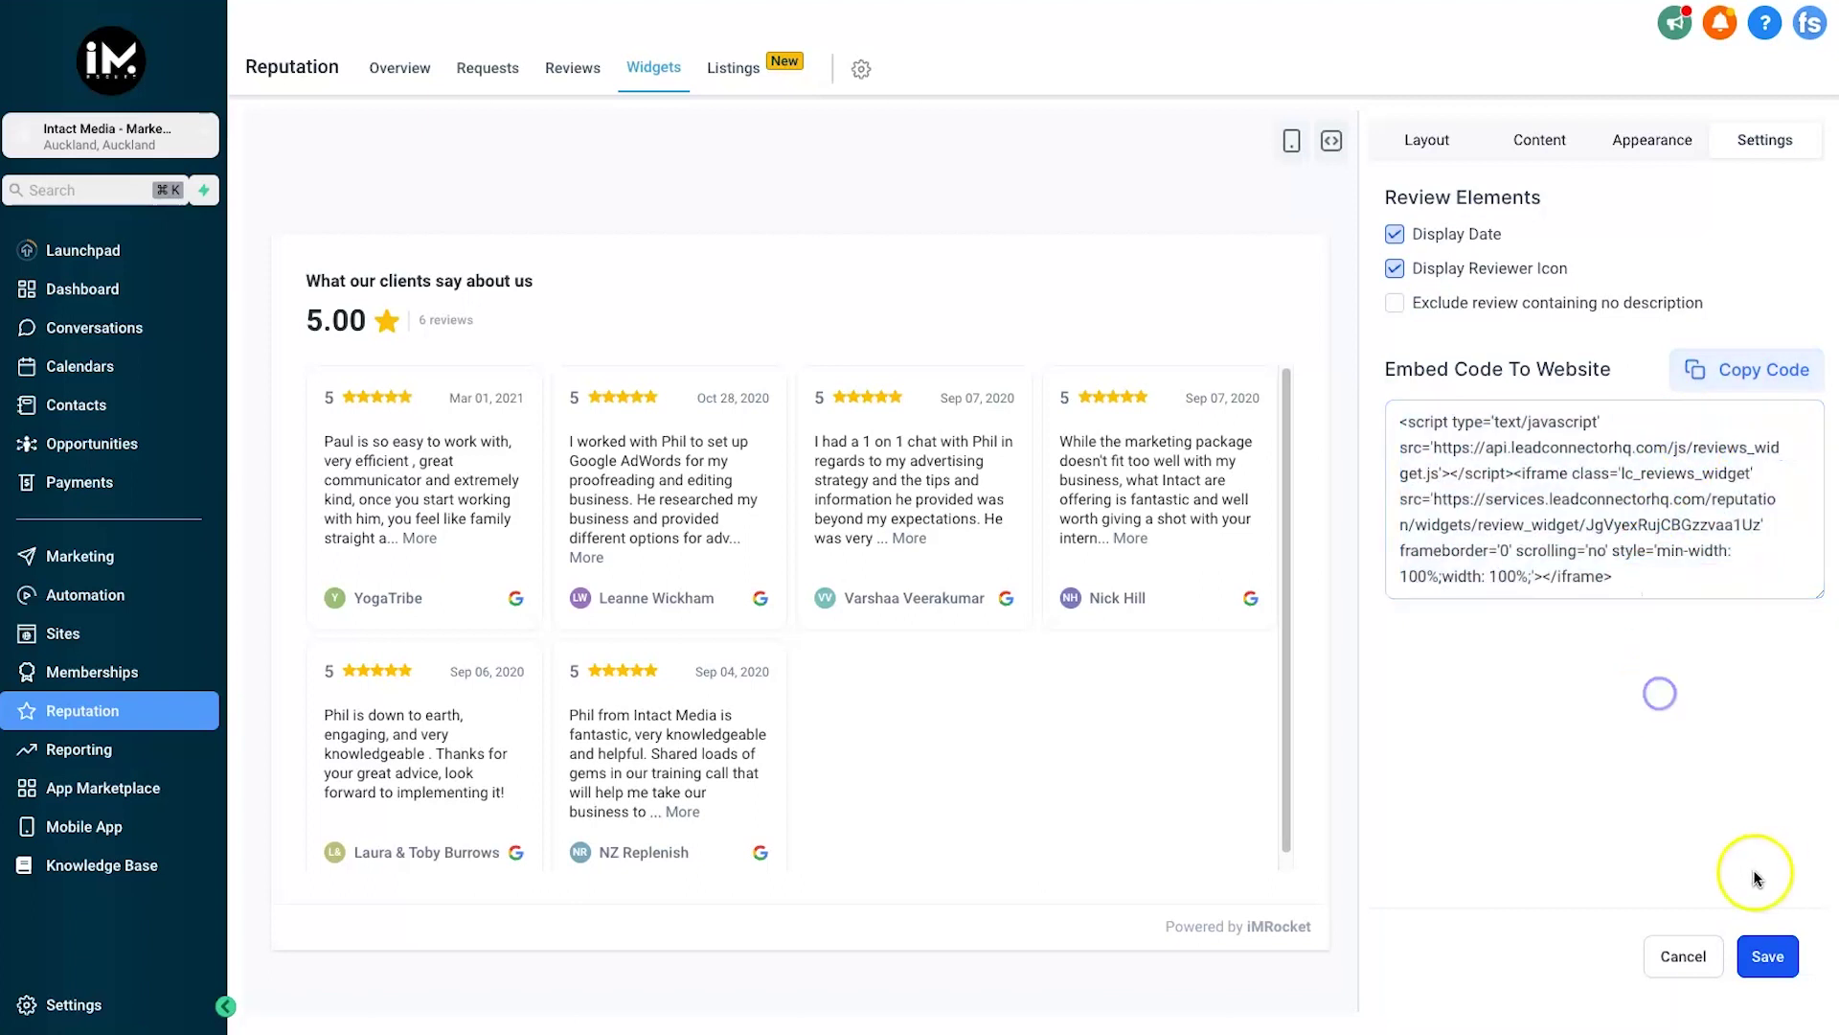
{"action": "left_click", "coordinate": [1766, 958]}
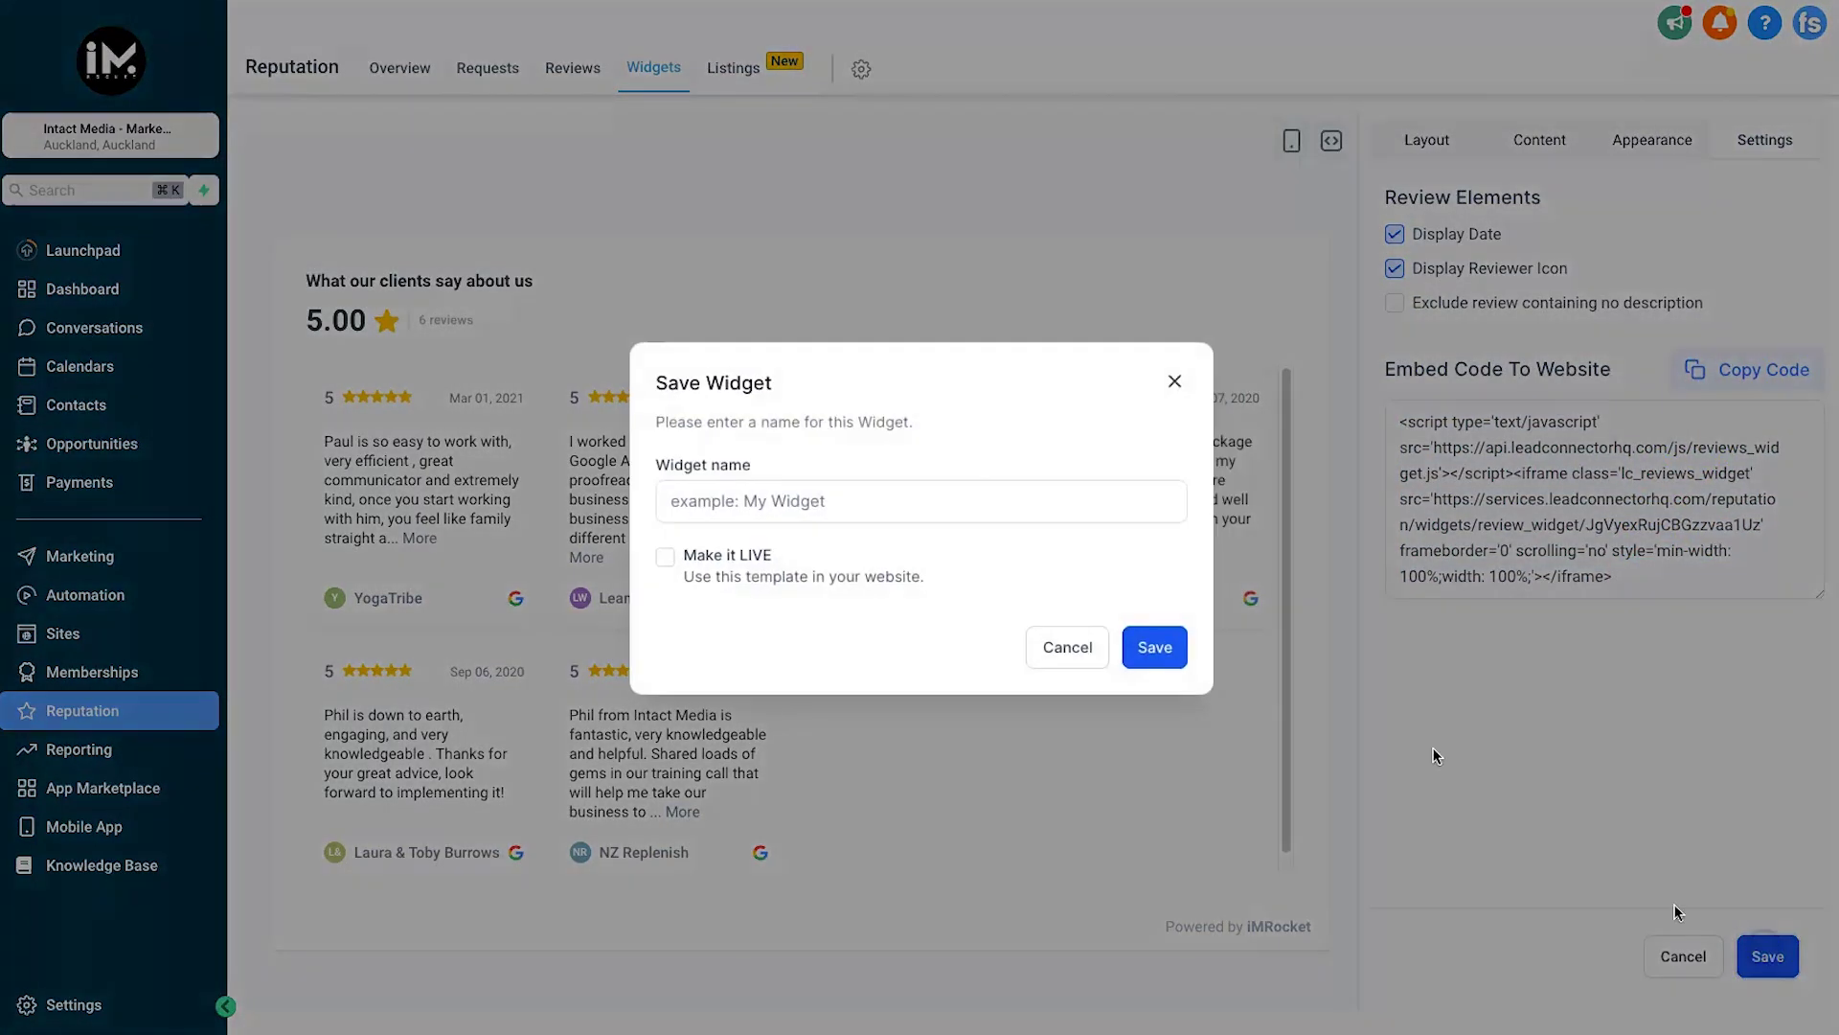
Name the widget 'Intact Media Reviews', tick Make it LIVE, and save it
{"action": "left_click", "coordinate": [766, 488]}
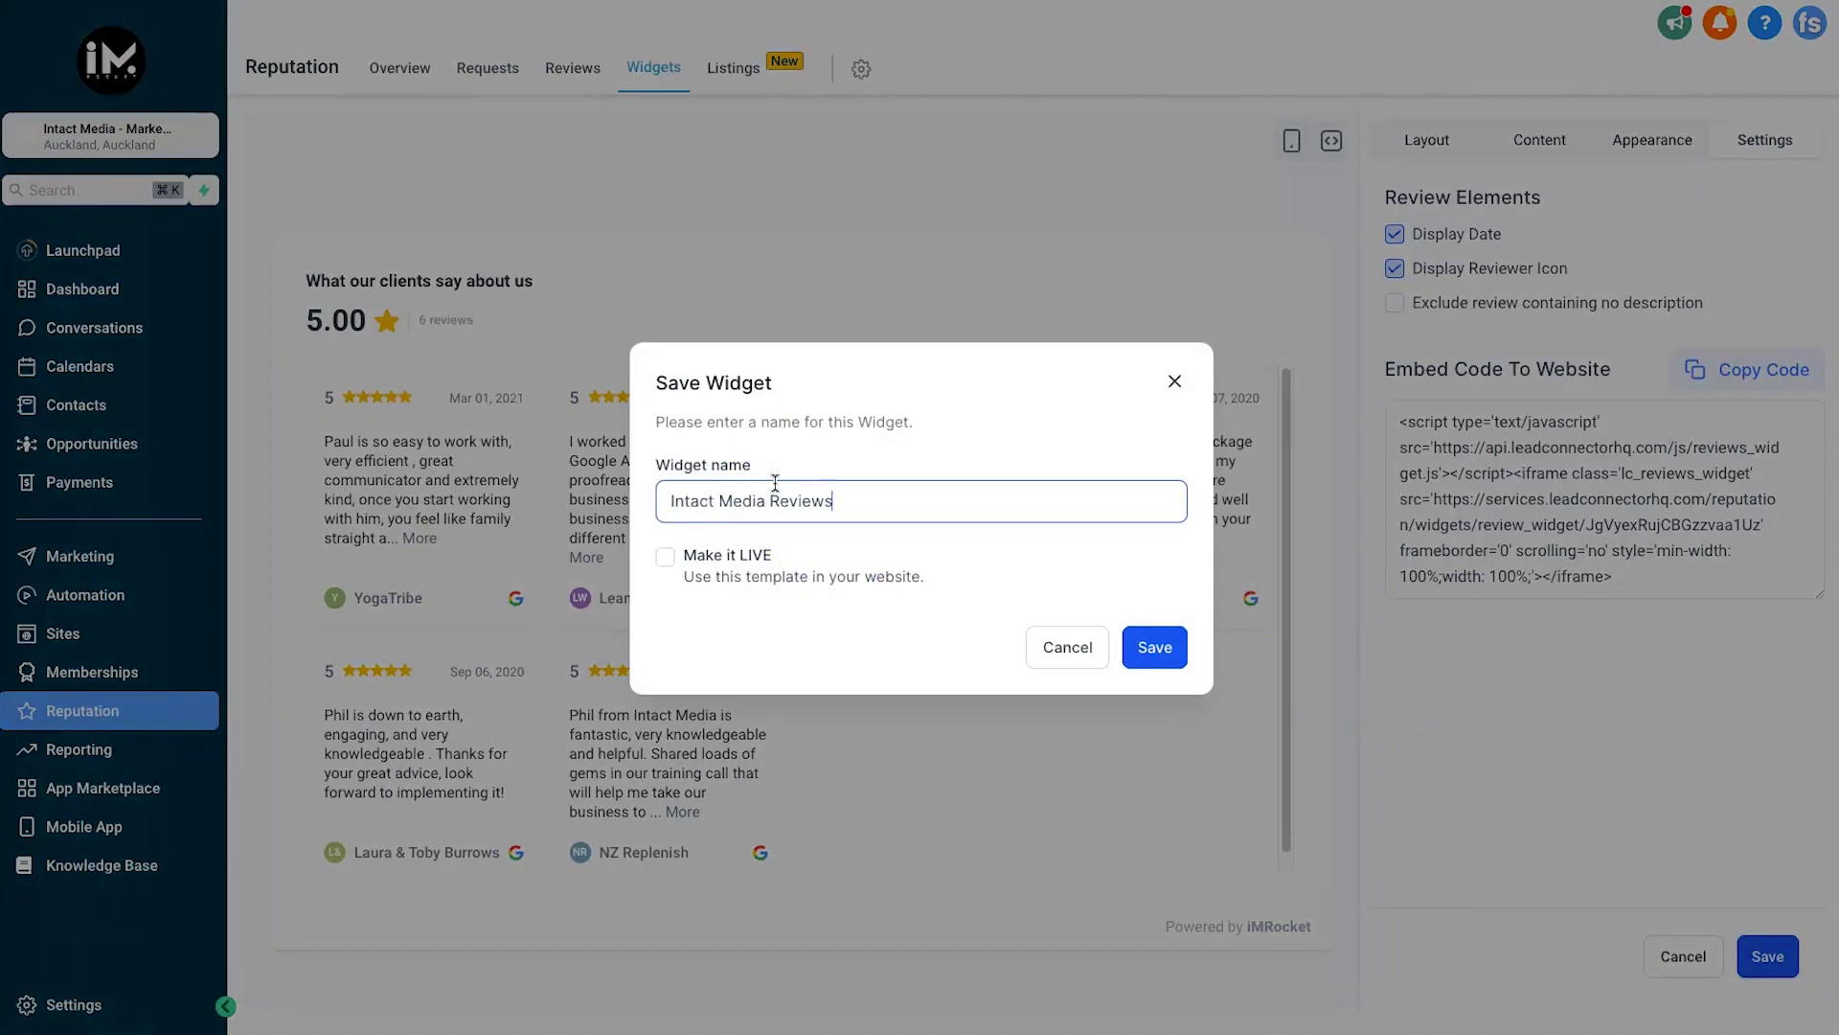
{"action": "left_click", "coordinate": [730, 559]}
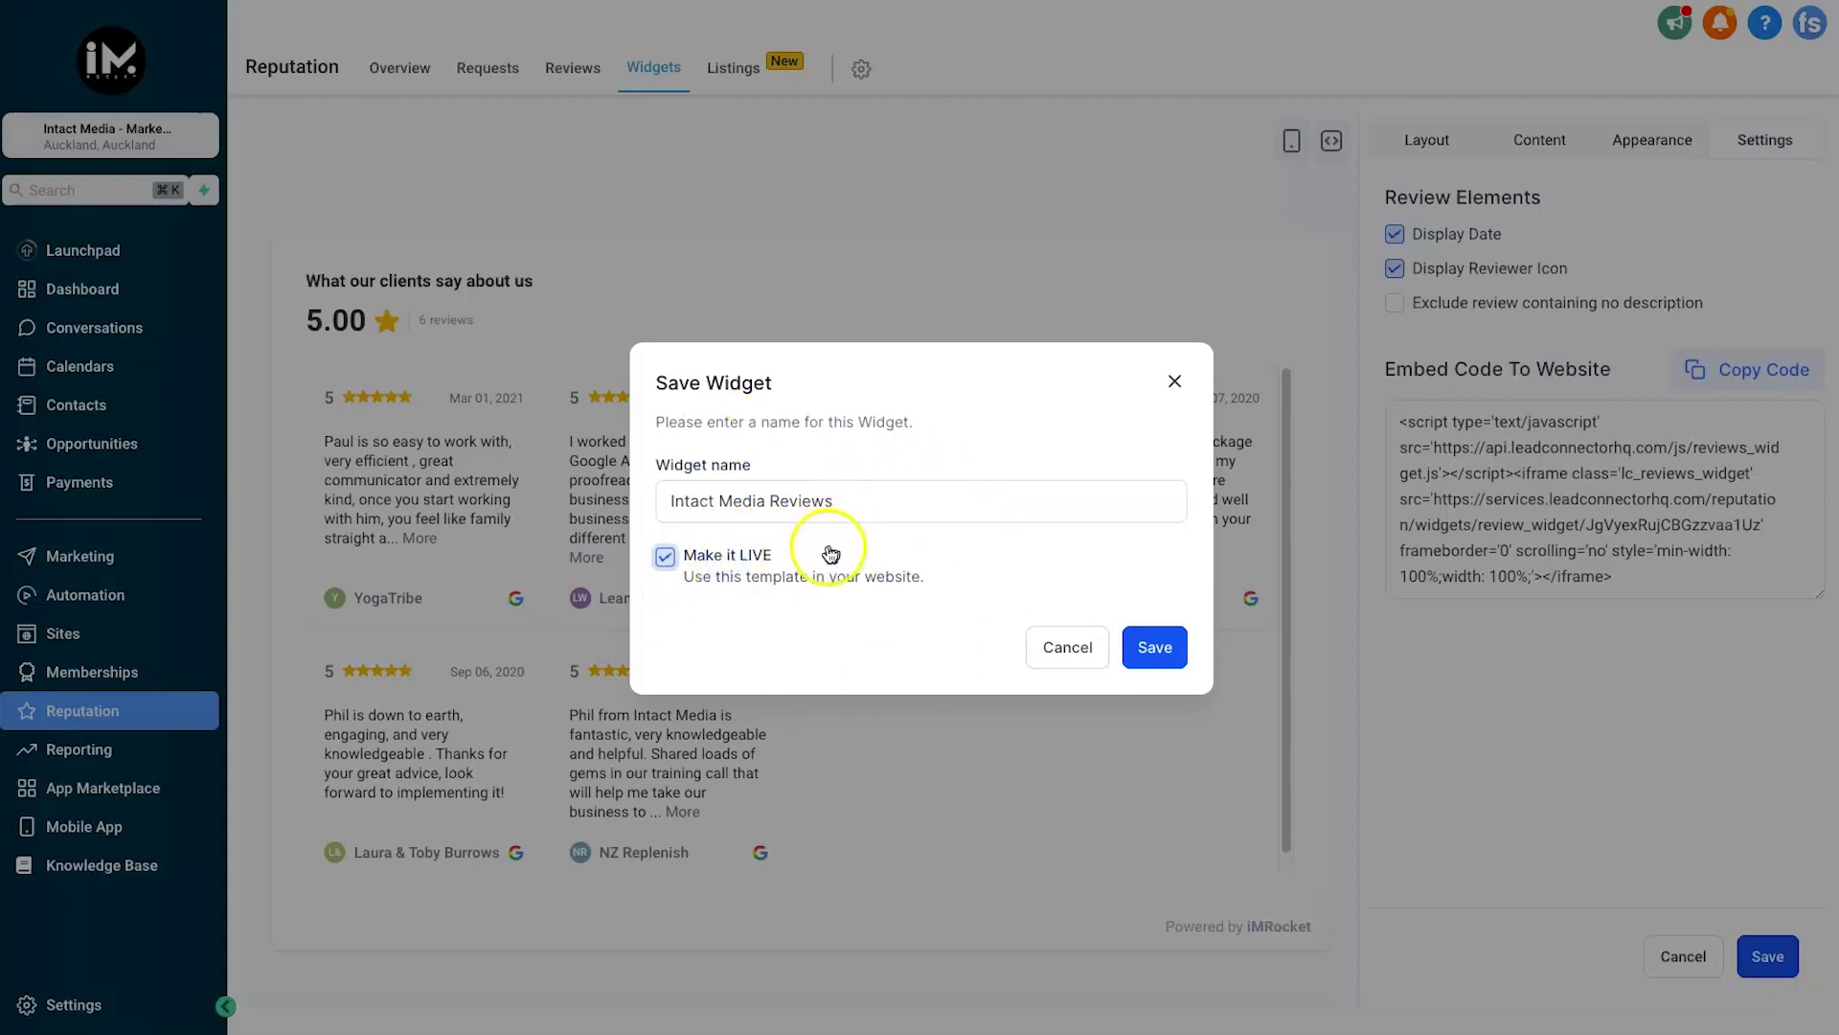
{"action": "left_click", "coordinate": [1155, 650]}
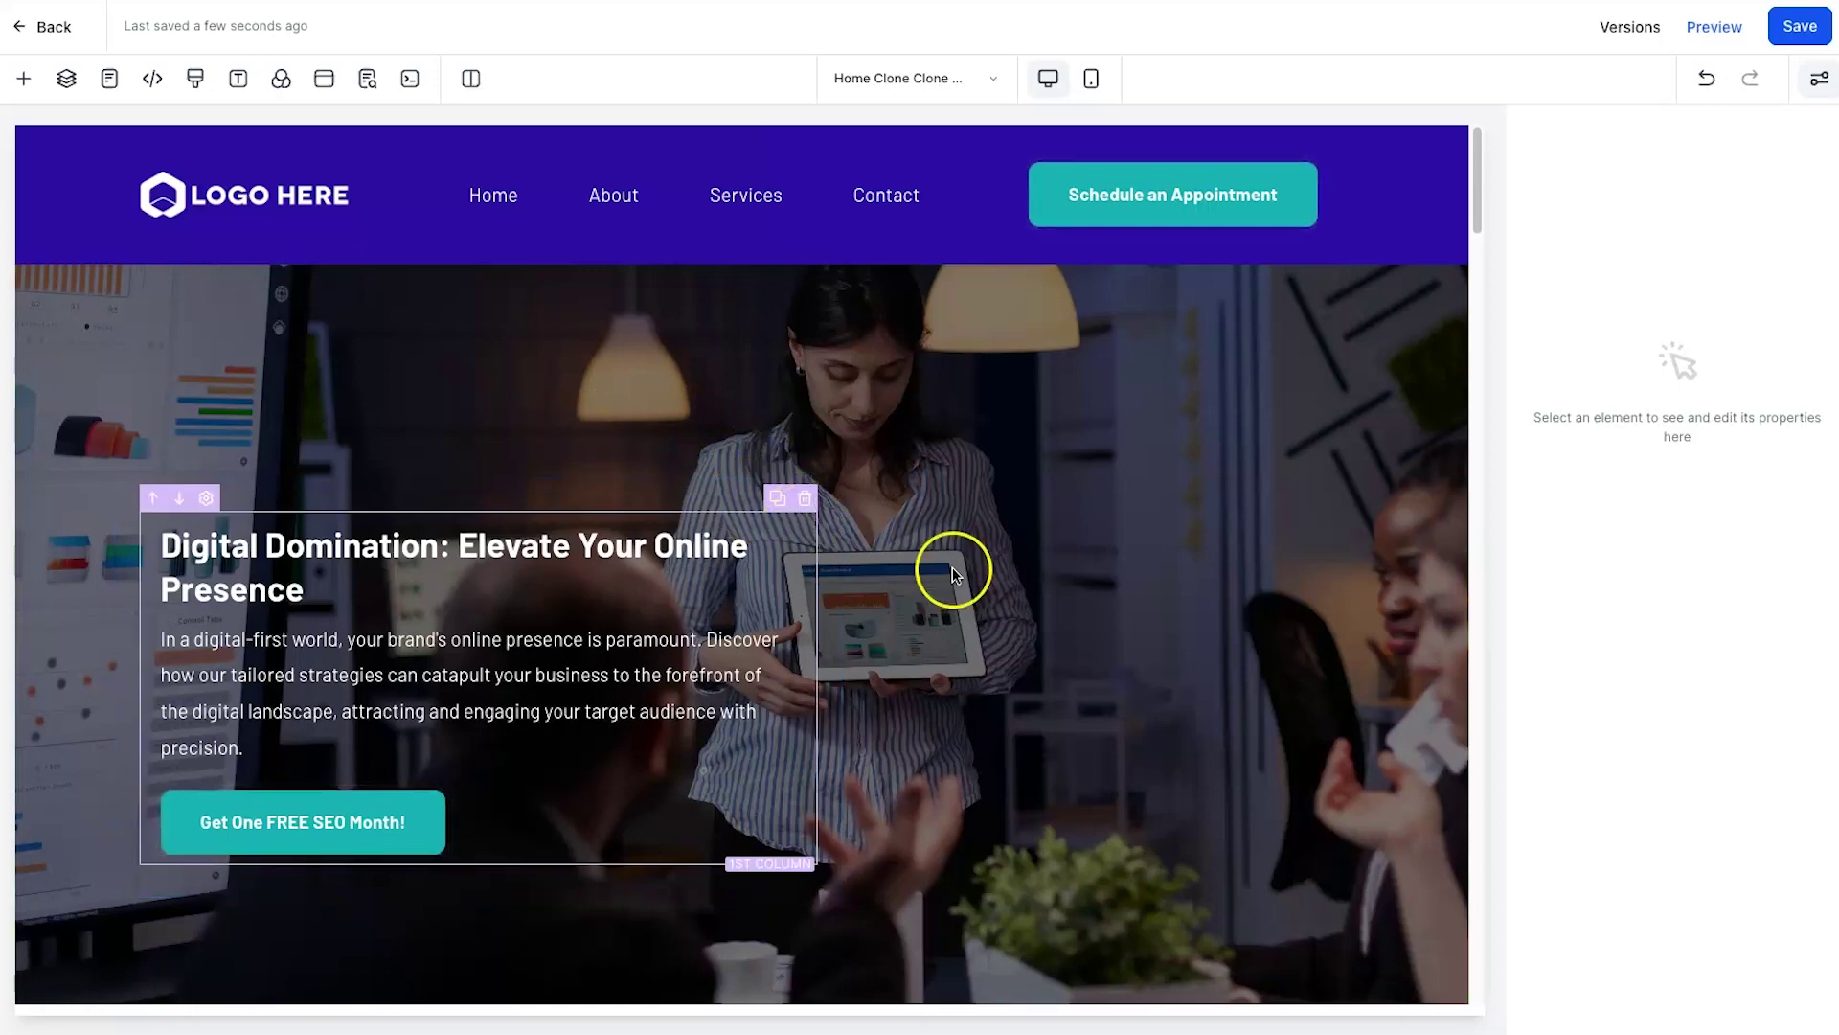
Drop a Reviews element below the three testimonial cards and save the page
{"action": "scroll", "coordinate": [946, 567], "scroll_direction": "down", "scroll_amount": 15}
{"action": "scroll", "coordinate": [944, 570], "scroll_direction": "down", "scroll_amount": 20}
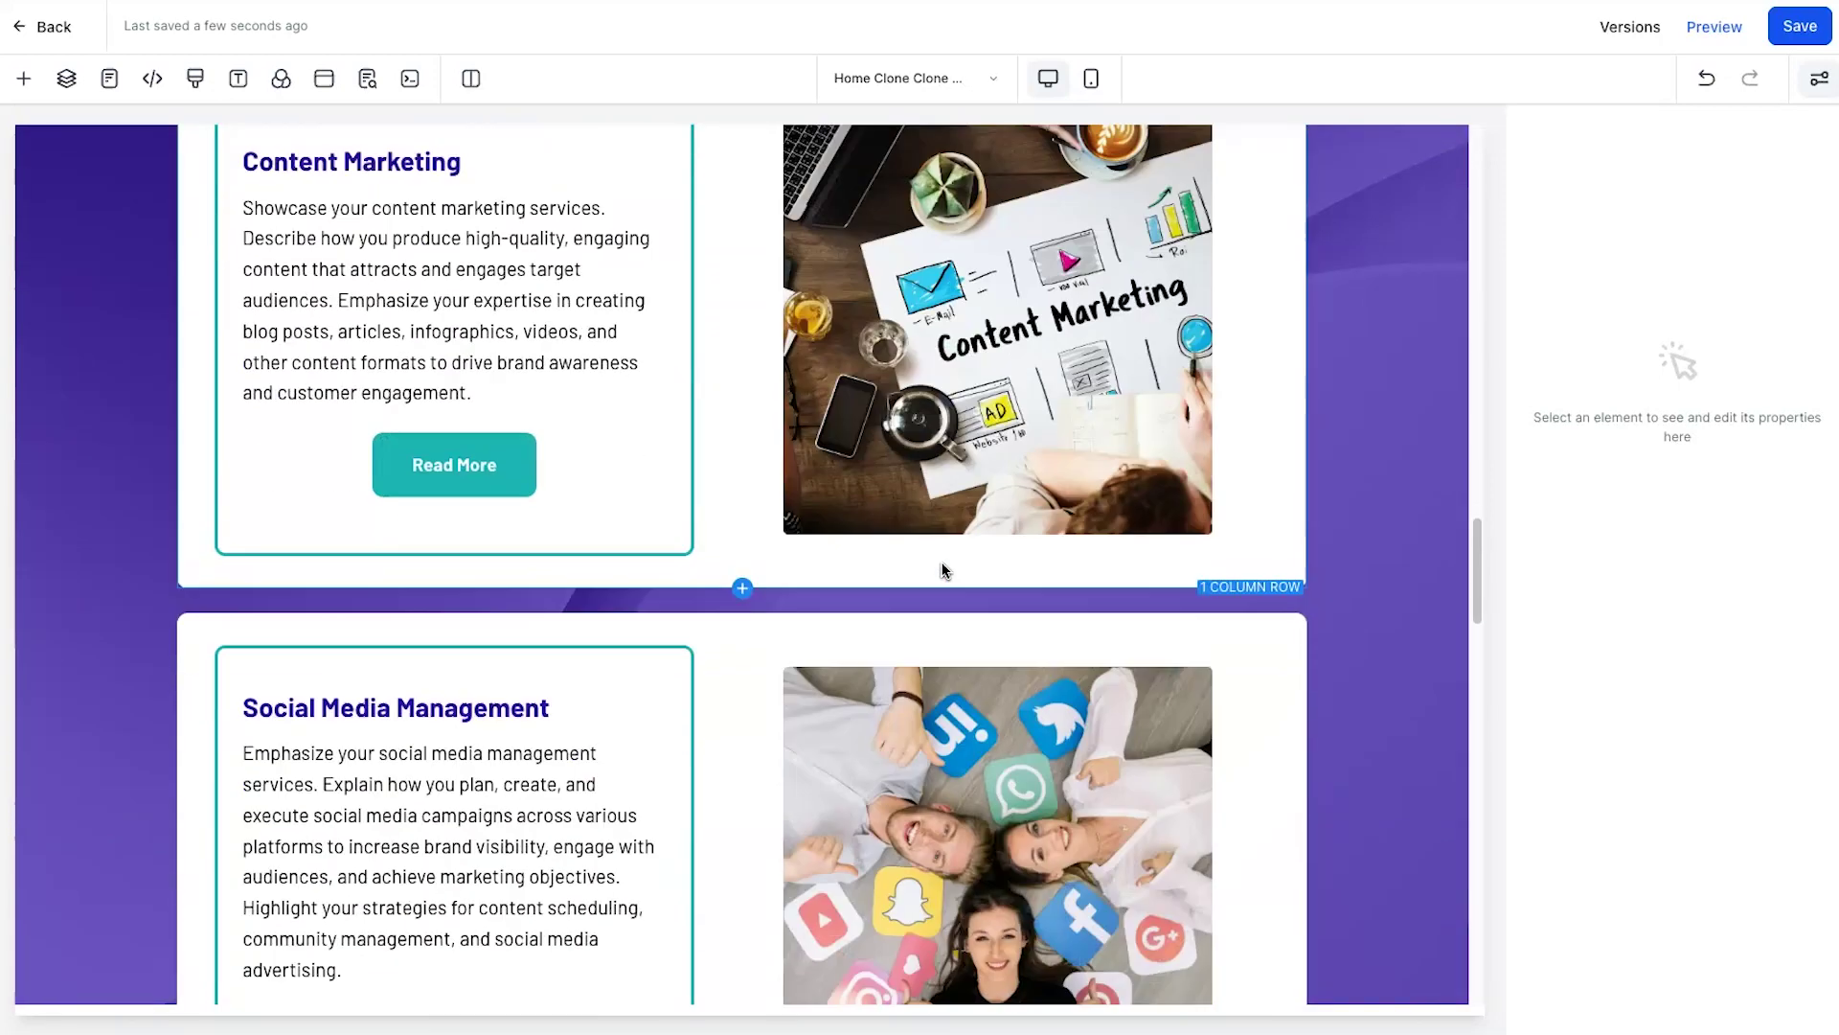
{"action": "scroll", "coordinate": [943, 570], "scroll_direction": "up", "scroll_amount": 5}
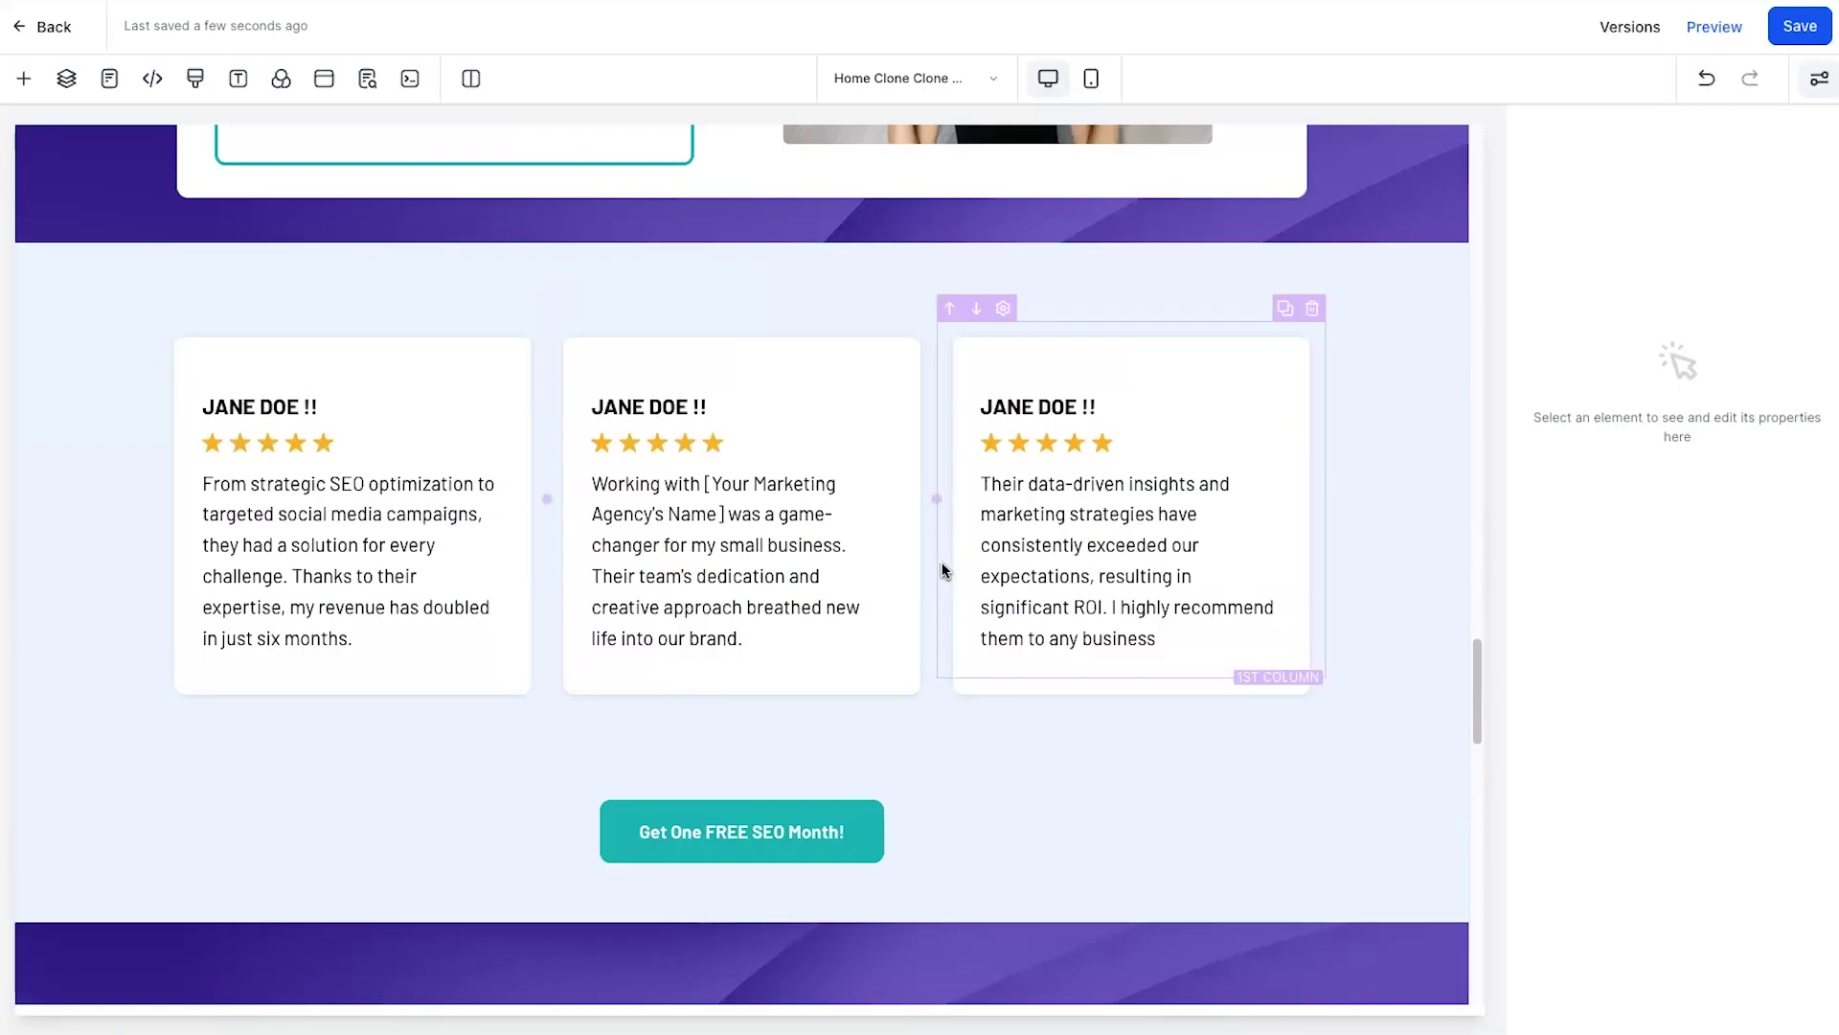
{"action": "left_click", "coordinate": [25, 84]}
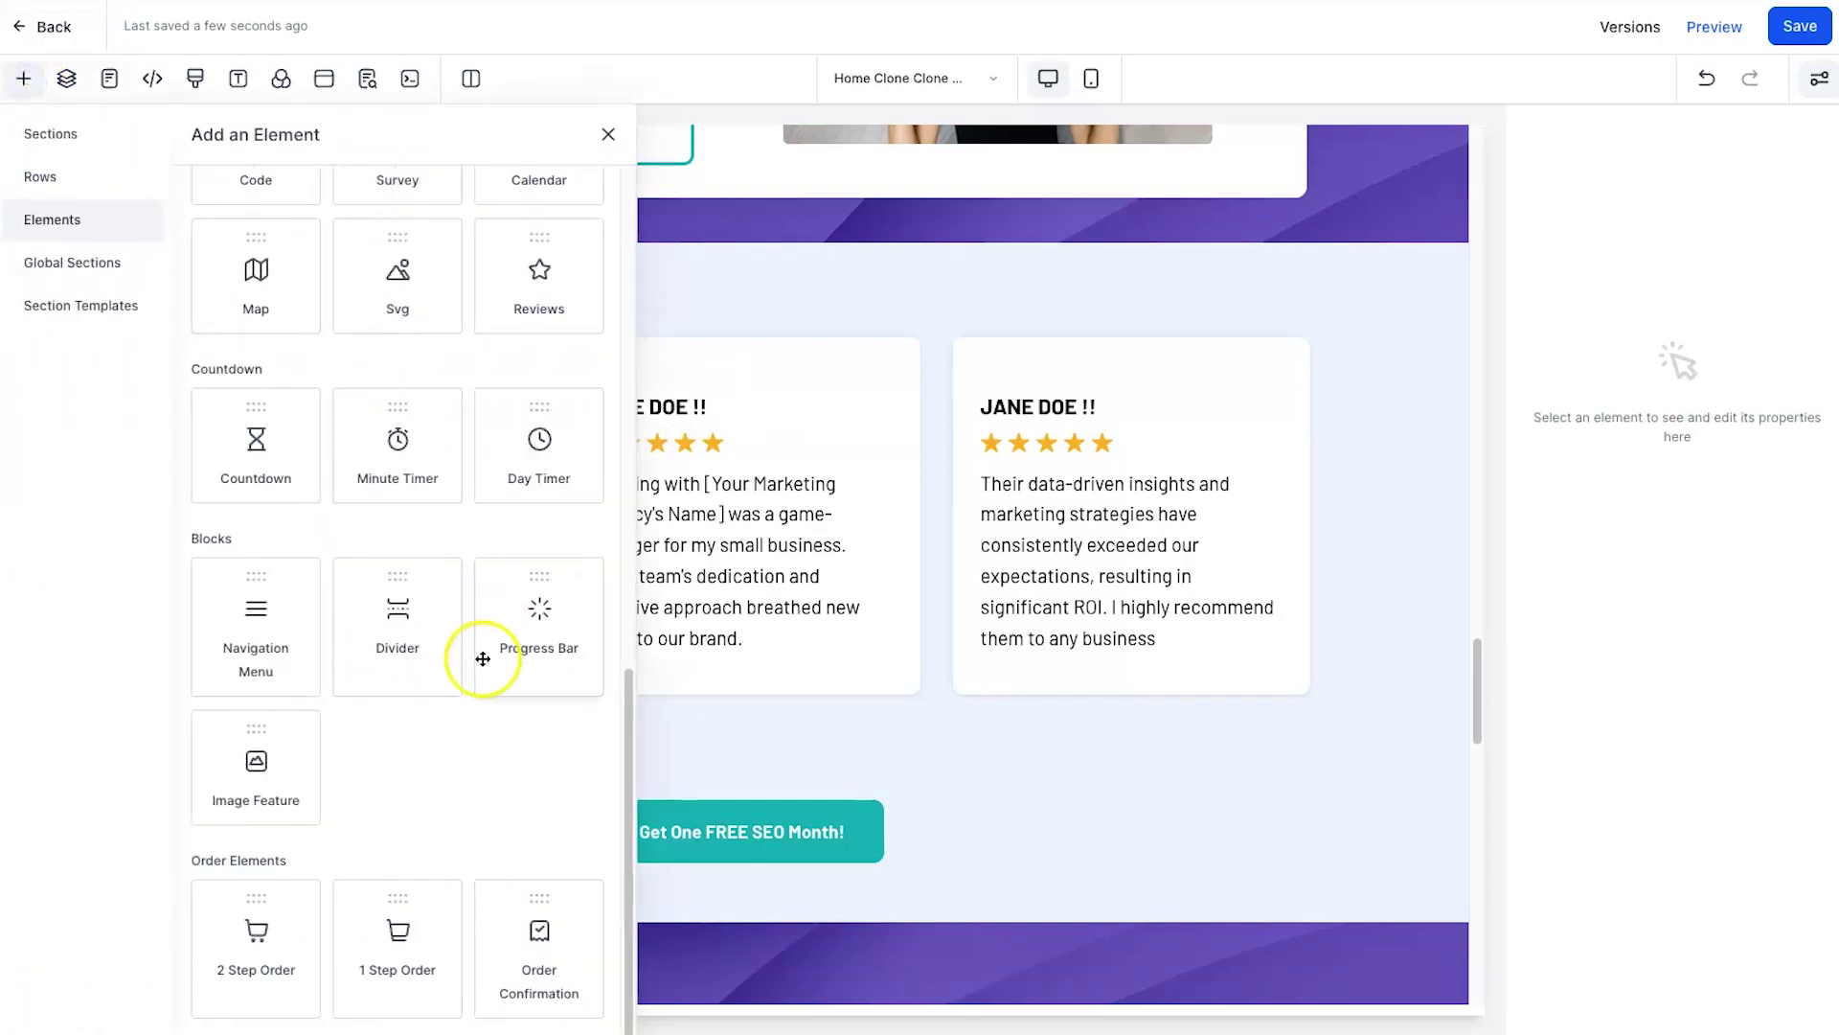
{"action": "left_click_drag", "start_coordinate": [480, 657], "coordinate": [669, 784]}
{"action": "scroll", "coordinate": [479, 403], "scroll_direction": "up", "scroll_amount": 2}
{"action": "scroll", "coordinate": [814, 630], "scroll_direction": "down", "scroll_amount": 2}
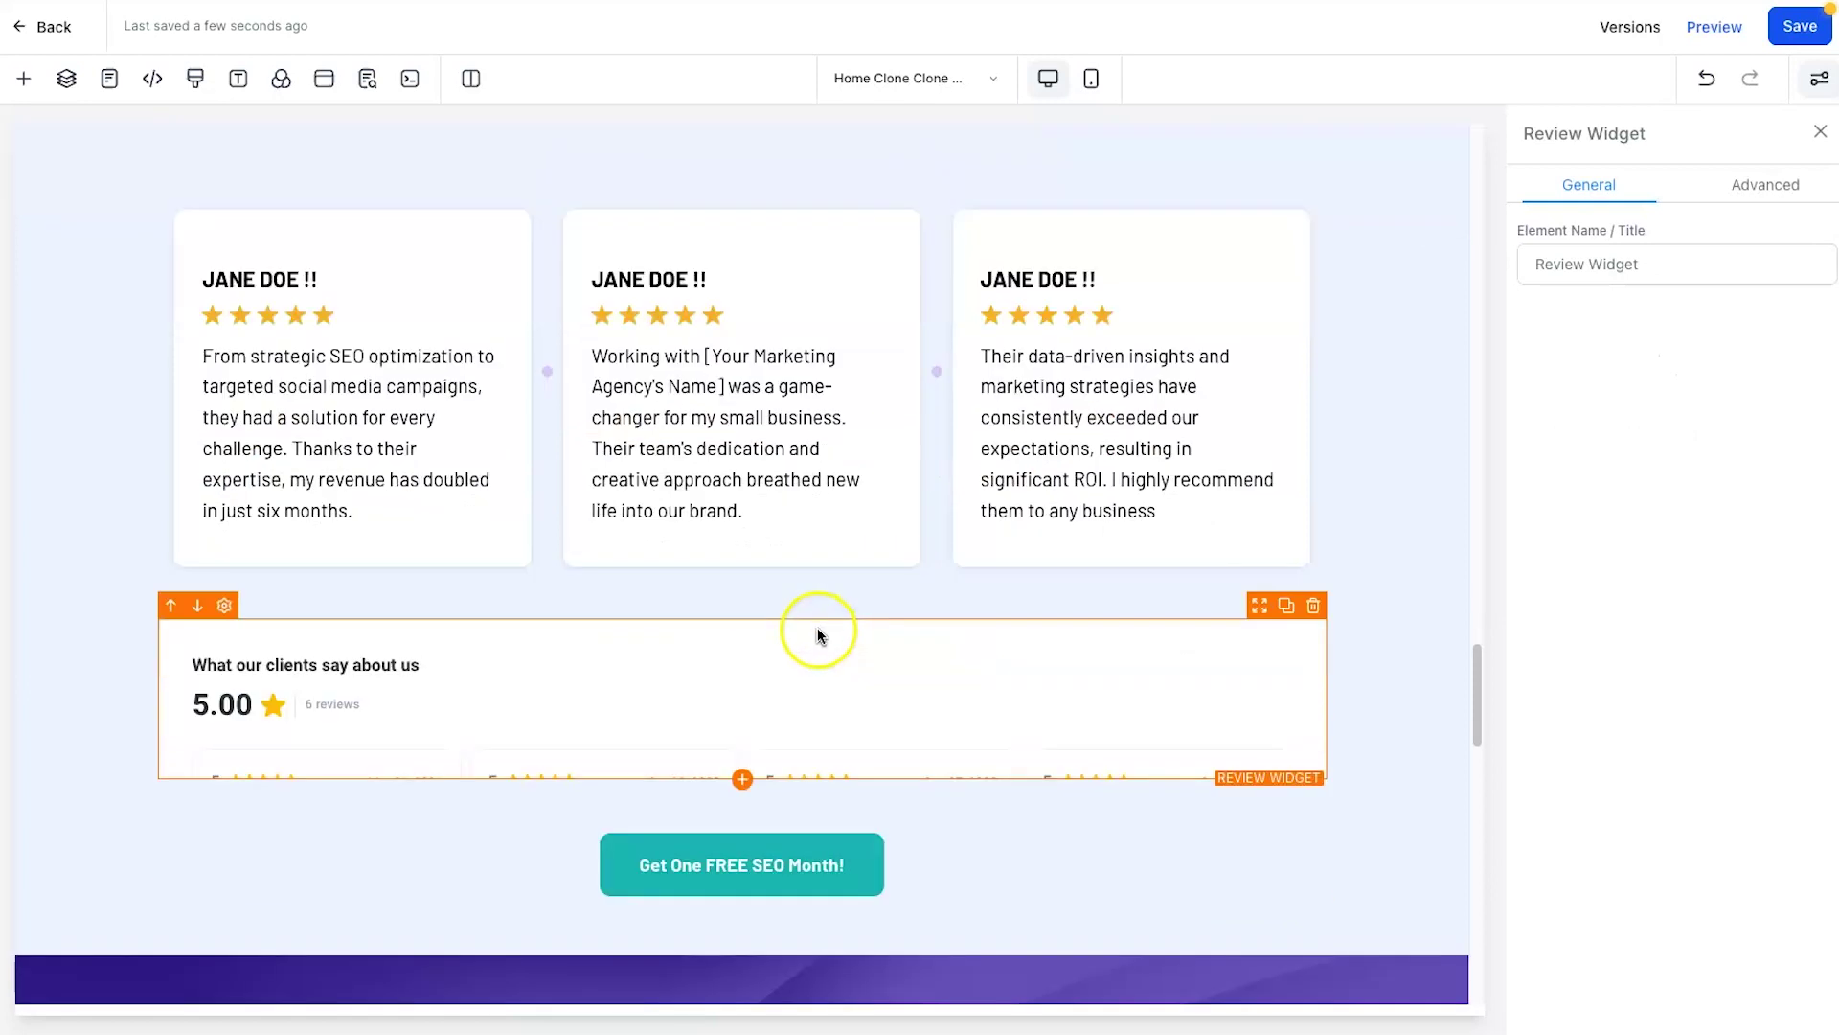
{"action": "scroll", "coordinate": [373, 649], "scroll_direction": "down", "scroll_amount": 1}
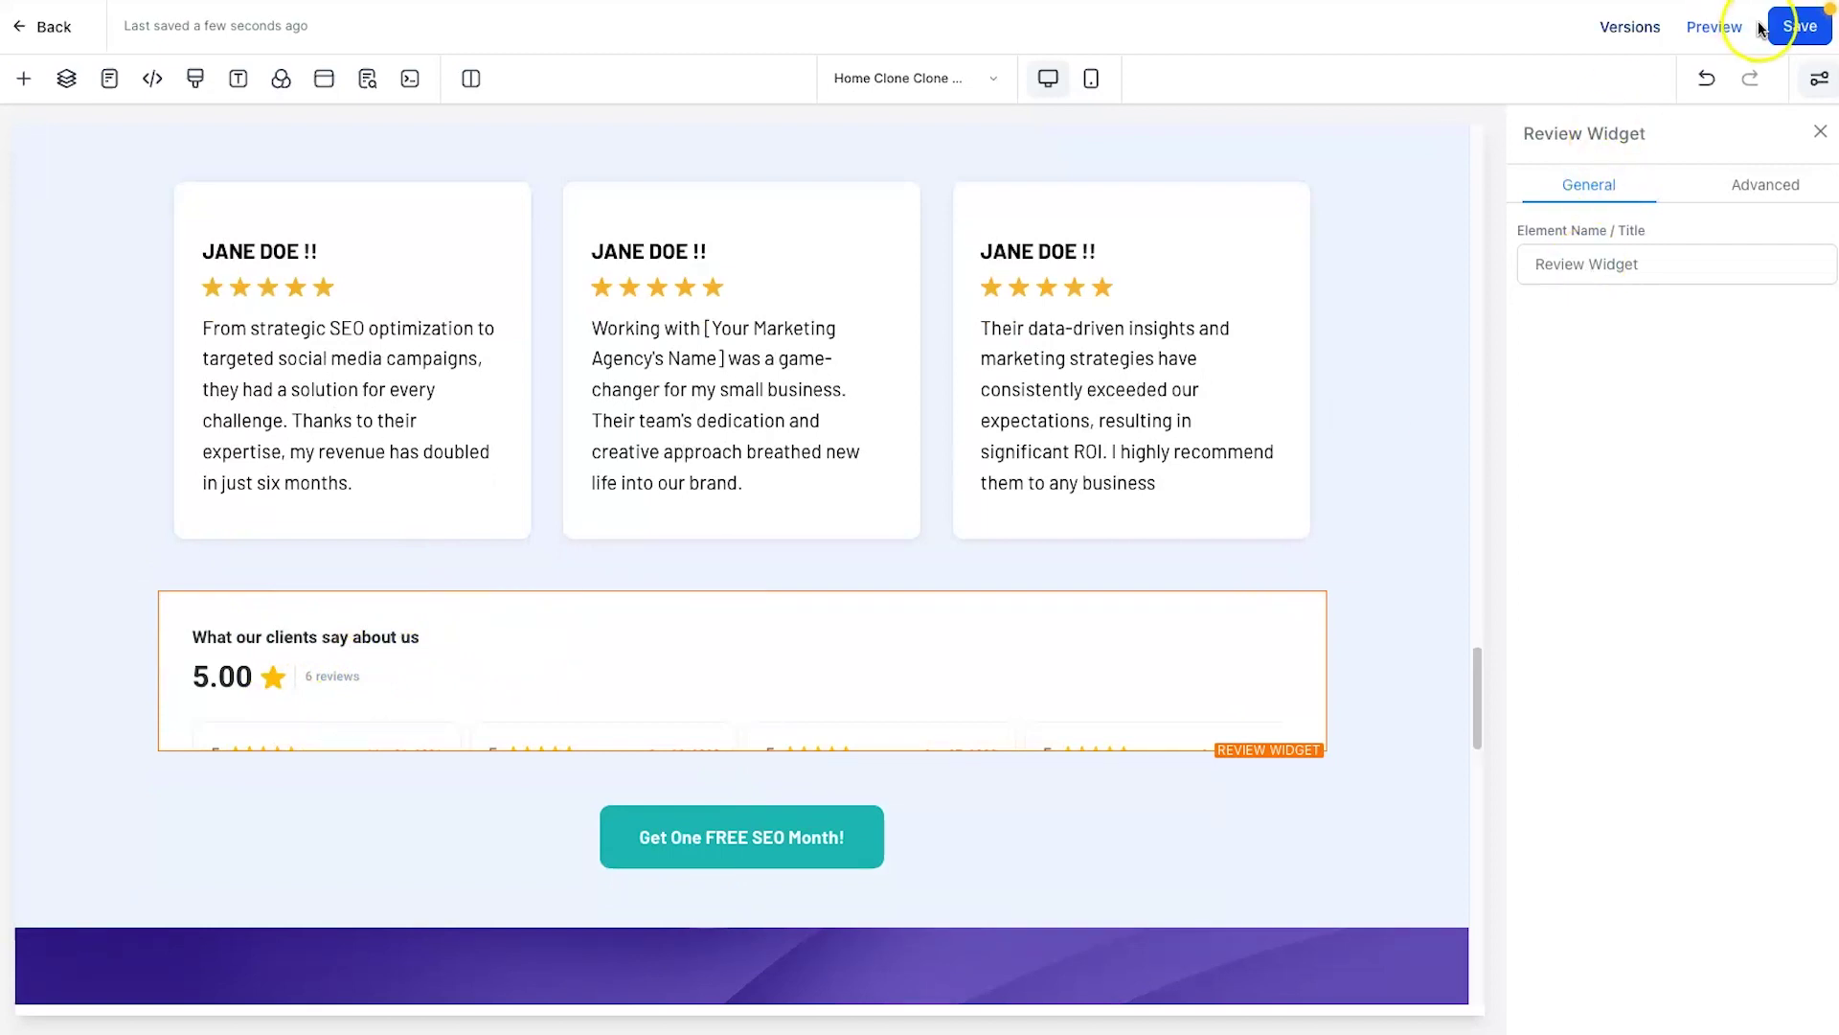
{"action": "left_click", "coordinate": [1795, 30]}
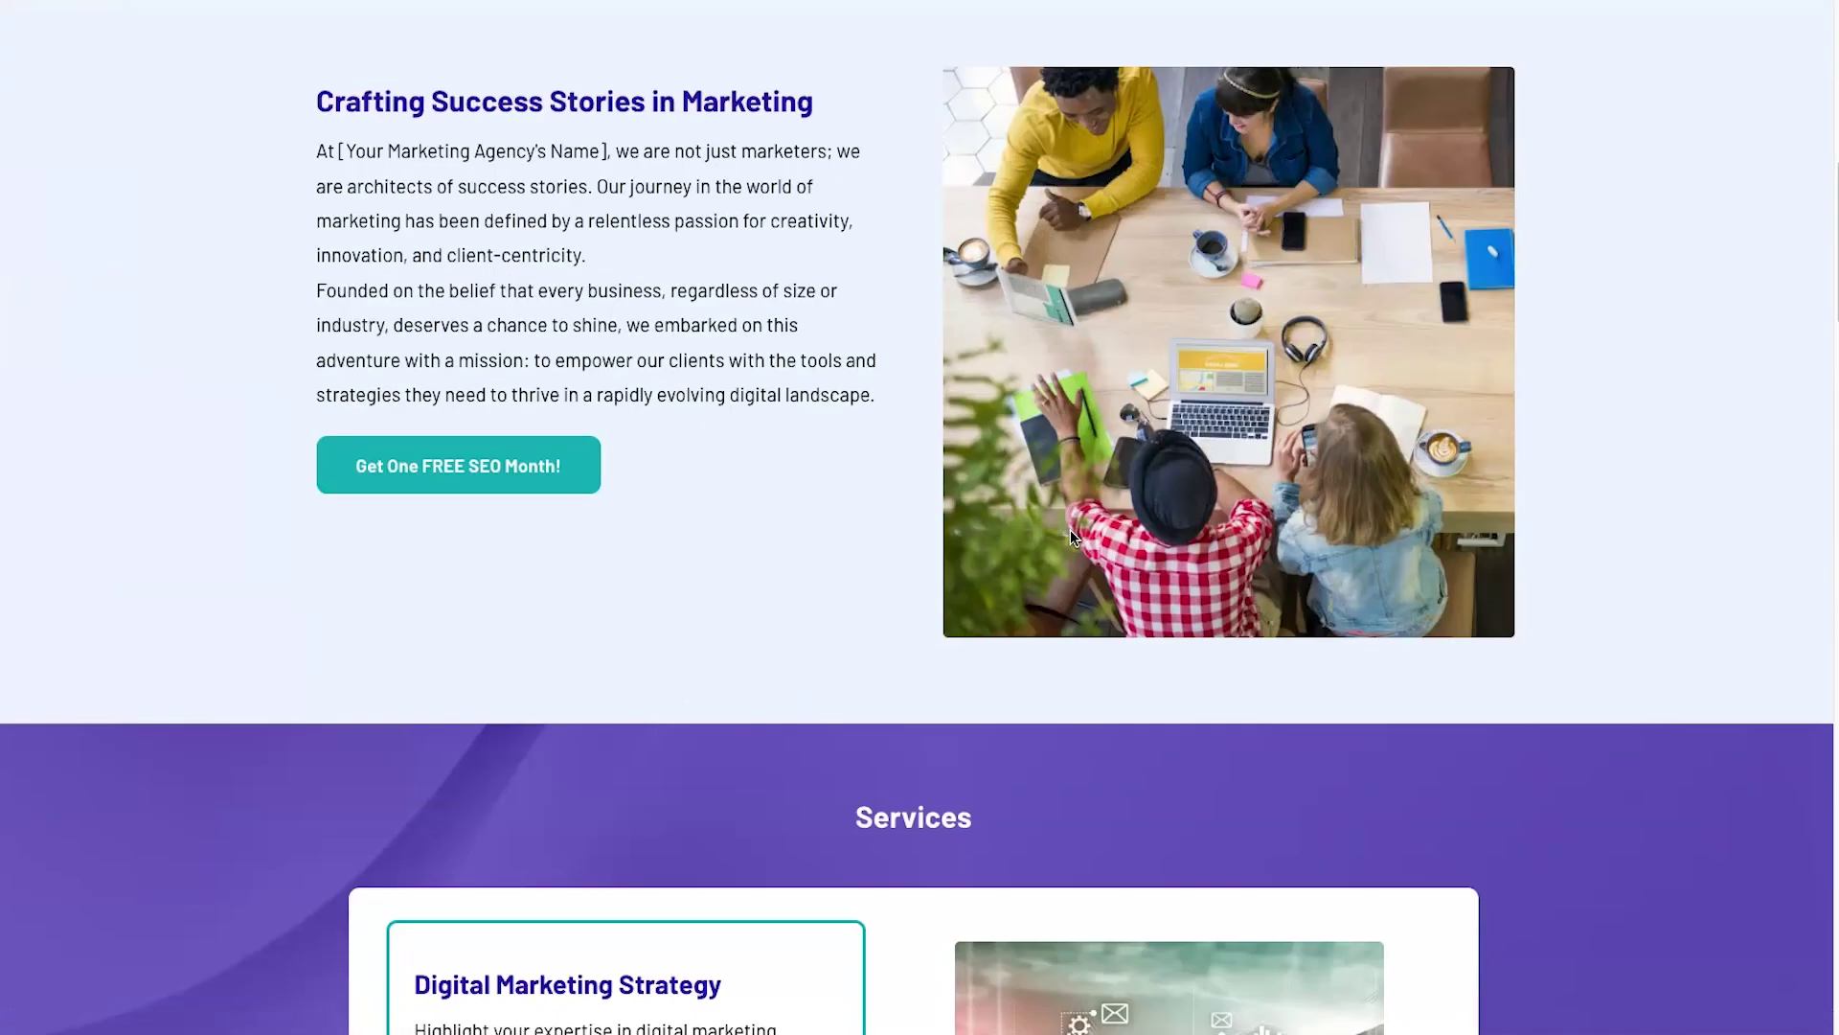
Scroll the preview to confirm six 5-star Google reviews appear beneath the testimonials
{"action": "scroll", "coordinate": [1071, 529], "scroll_direction": "down", "scroll_amount": 20}
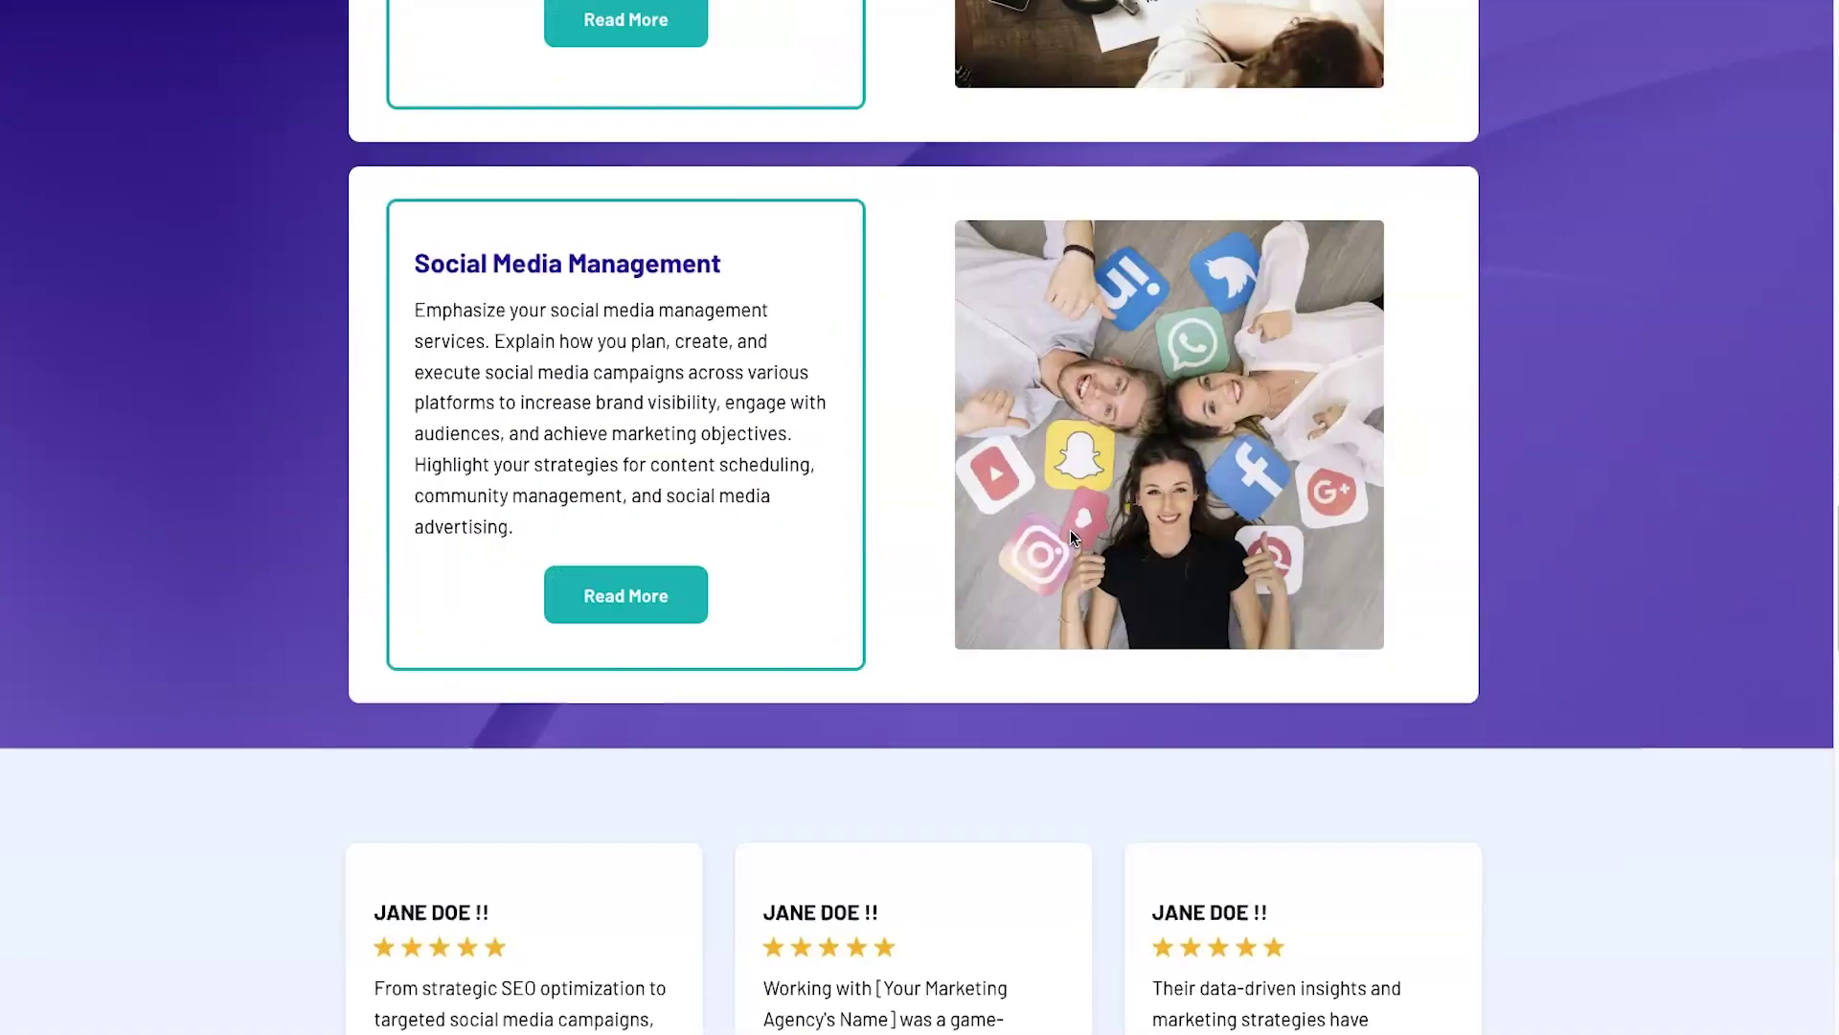
{"action": "scroll", "coordinate": [1071, 529], "scroll_direction": "down", "scroll_amount": 9}
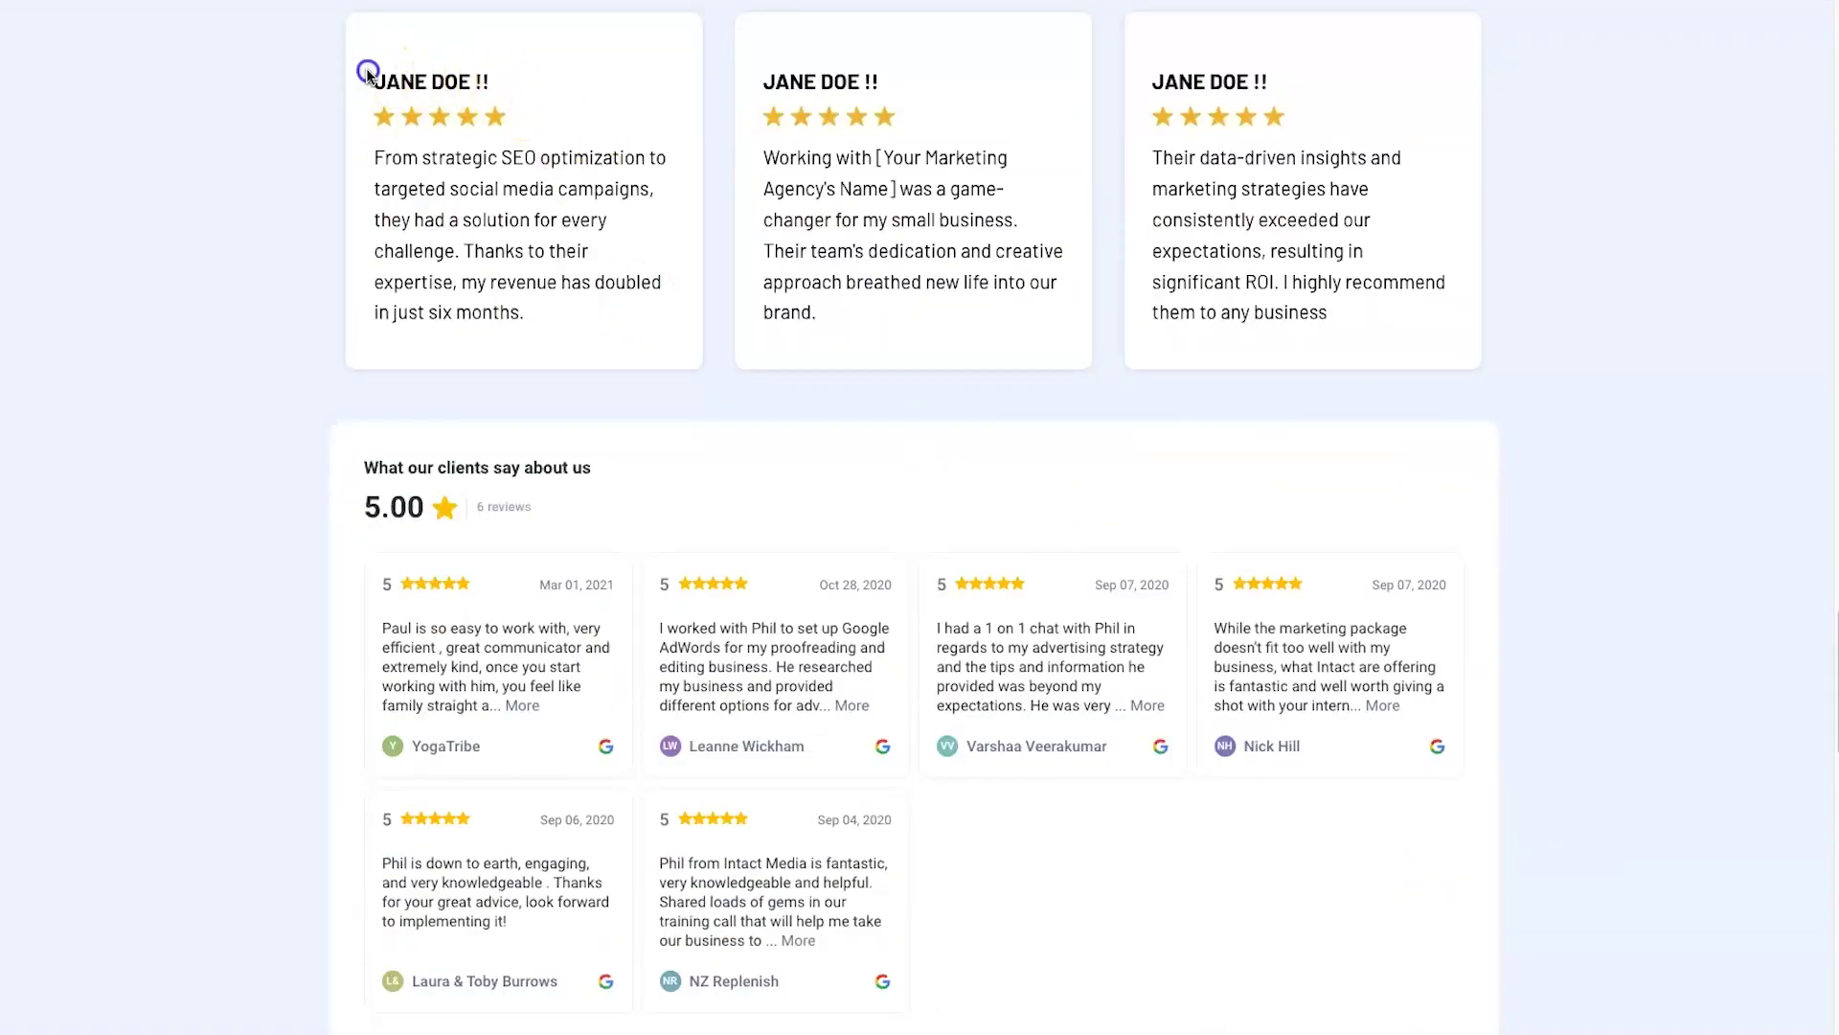
{"action": "mouse_move", "coordinate": [367, 72]}
{"action": "left_mouse_down"}
{"action": "mouse_move", "coordinate": [559, 336]}
{"action": "mouse_move", "coordinate": [388, 98]}
{"action": "left_mouse_up"}
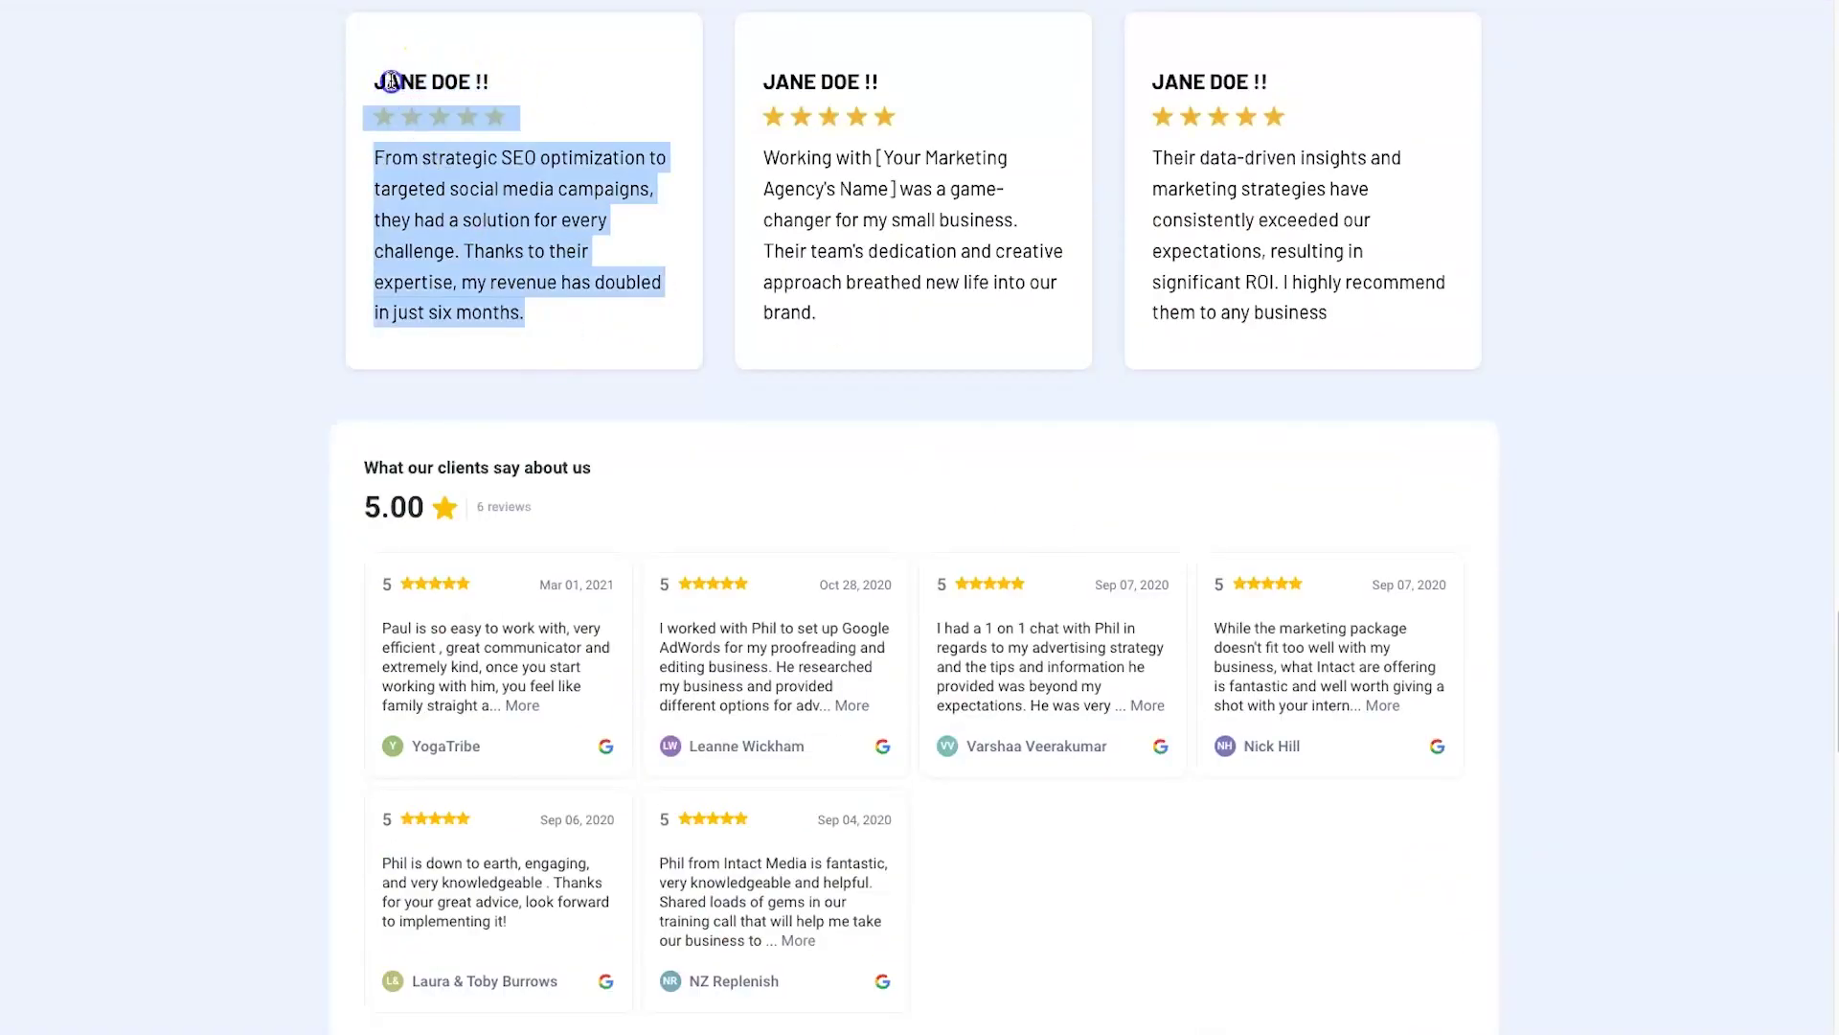
{"action": "left_click", "coordinate": [391, 82]}
{"action": "left_click_drag", "start_coordinate": [376, 155], "coordinate": [492, 251]}
{"action": "left_click", "coordinate": [476, 414]}
{"action": "left_click", "coordinate": [488, 254]}
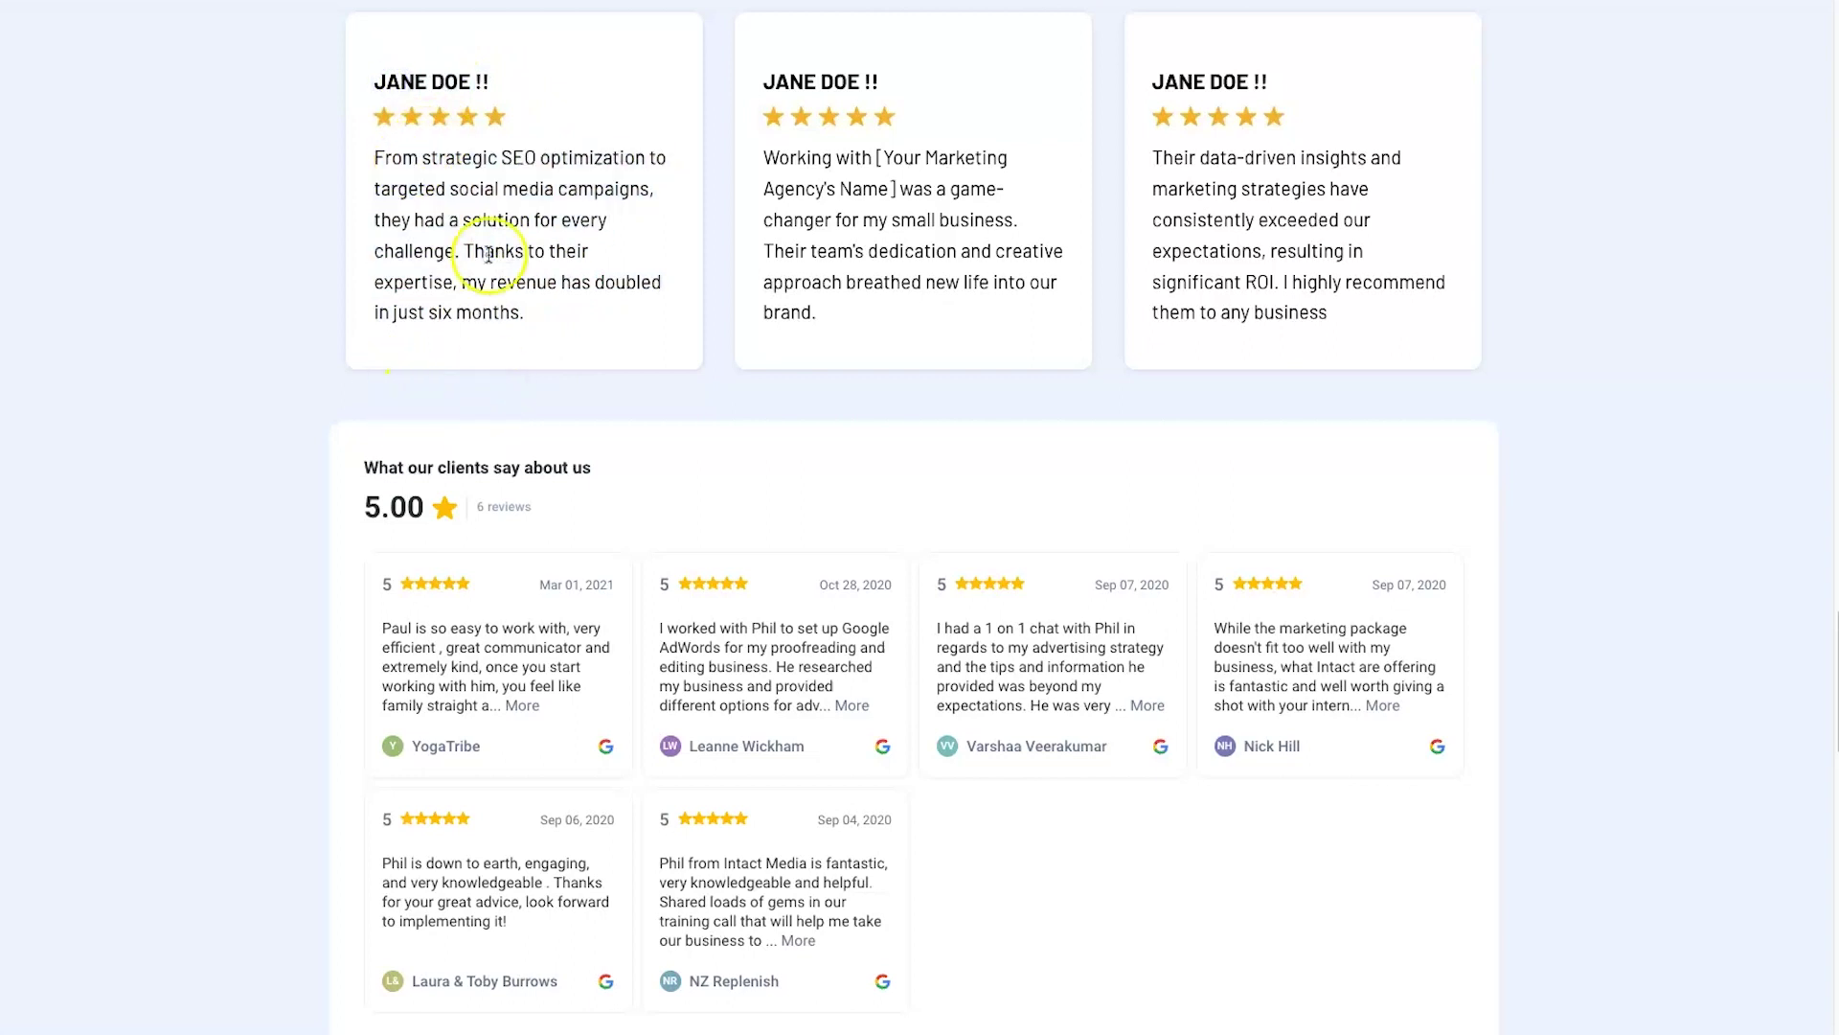
{"action": "scroll", "coordinate": [331, 460], "scroll_direction": "down", "scroll_amount": 1}
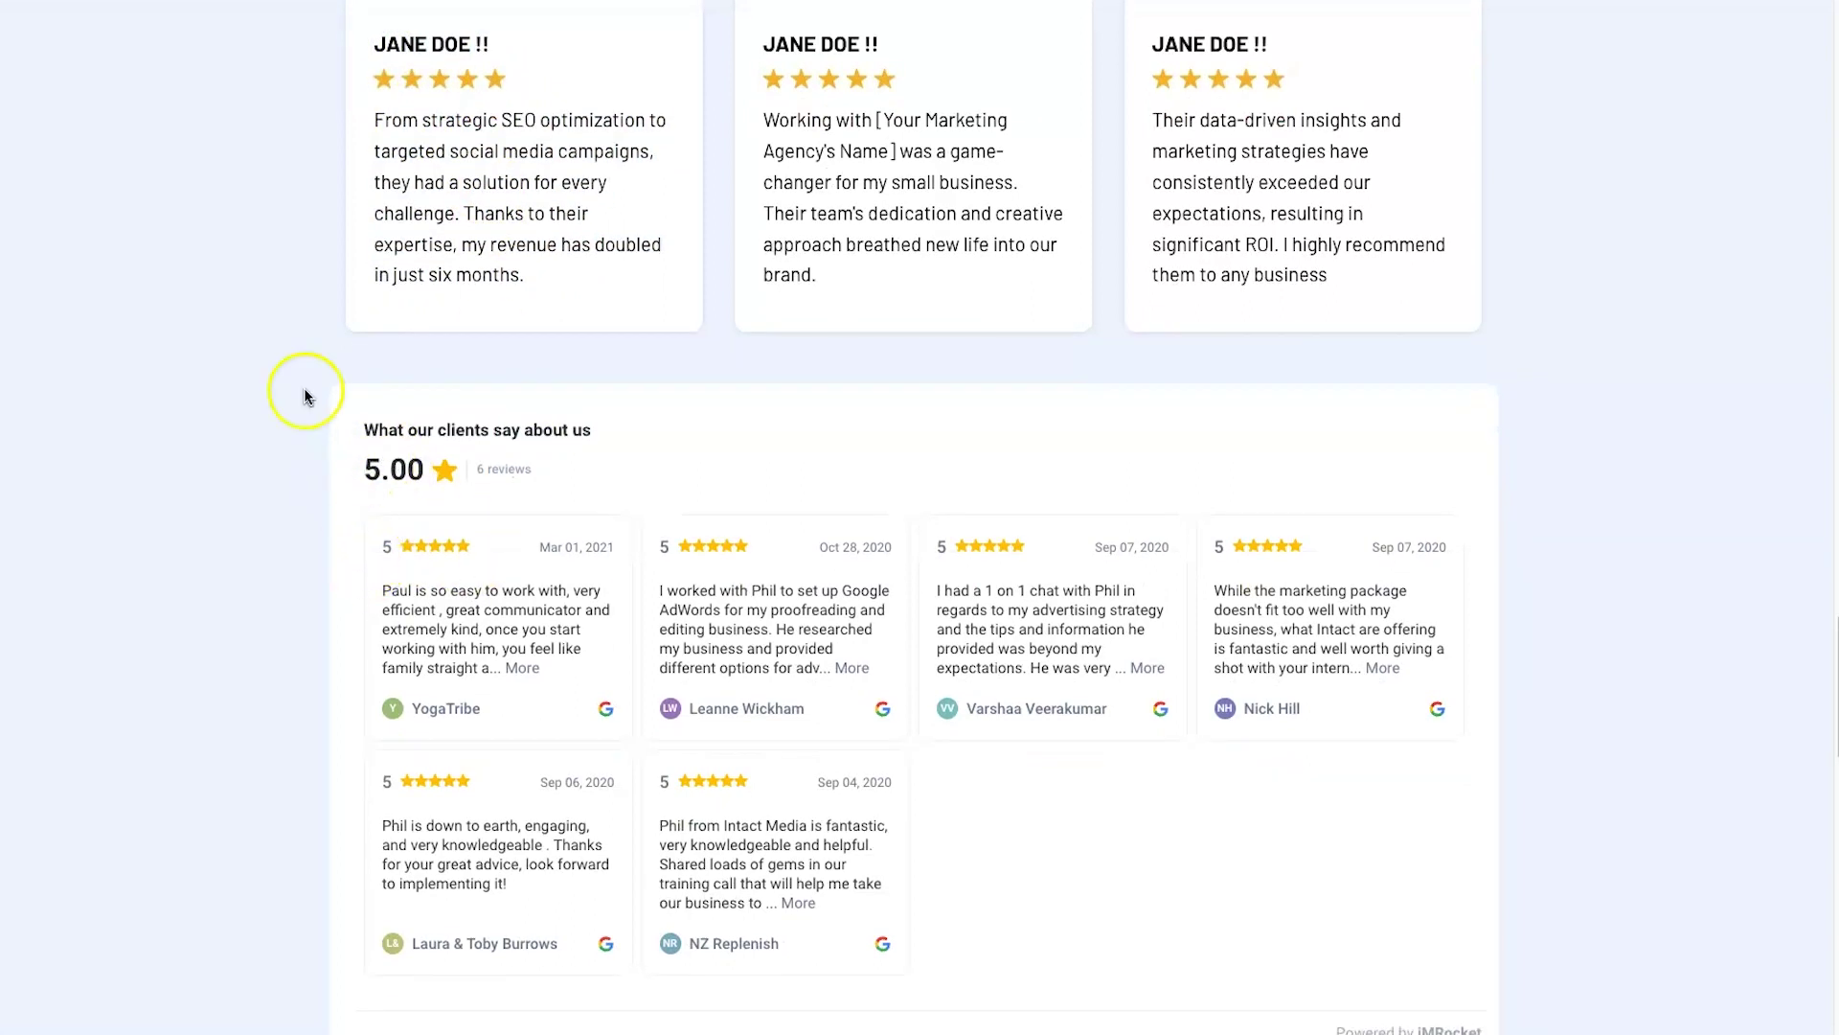
{"action": "scroll", "coordinate": [505, 607], "scroll_direction": "down", "scroll_amount": 2}
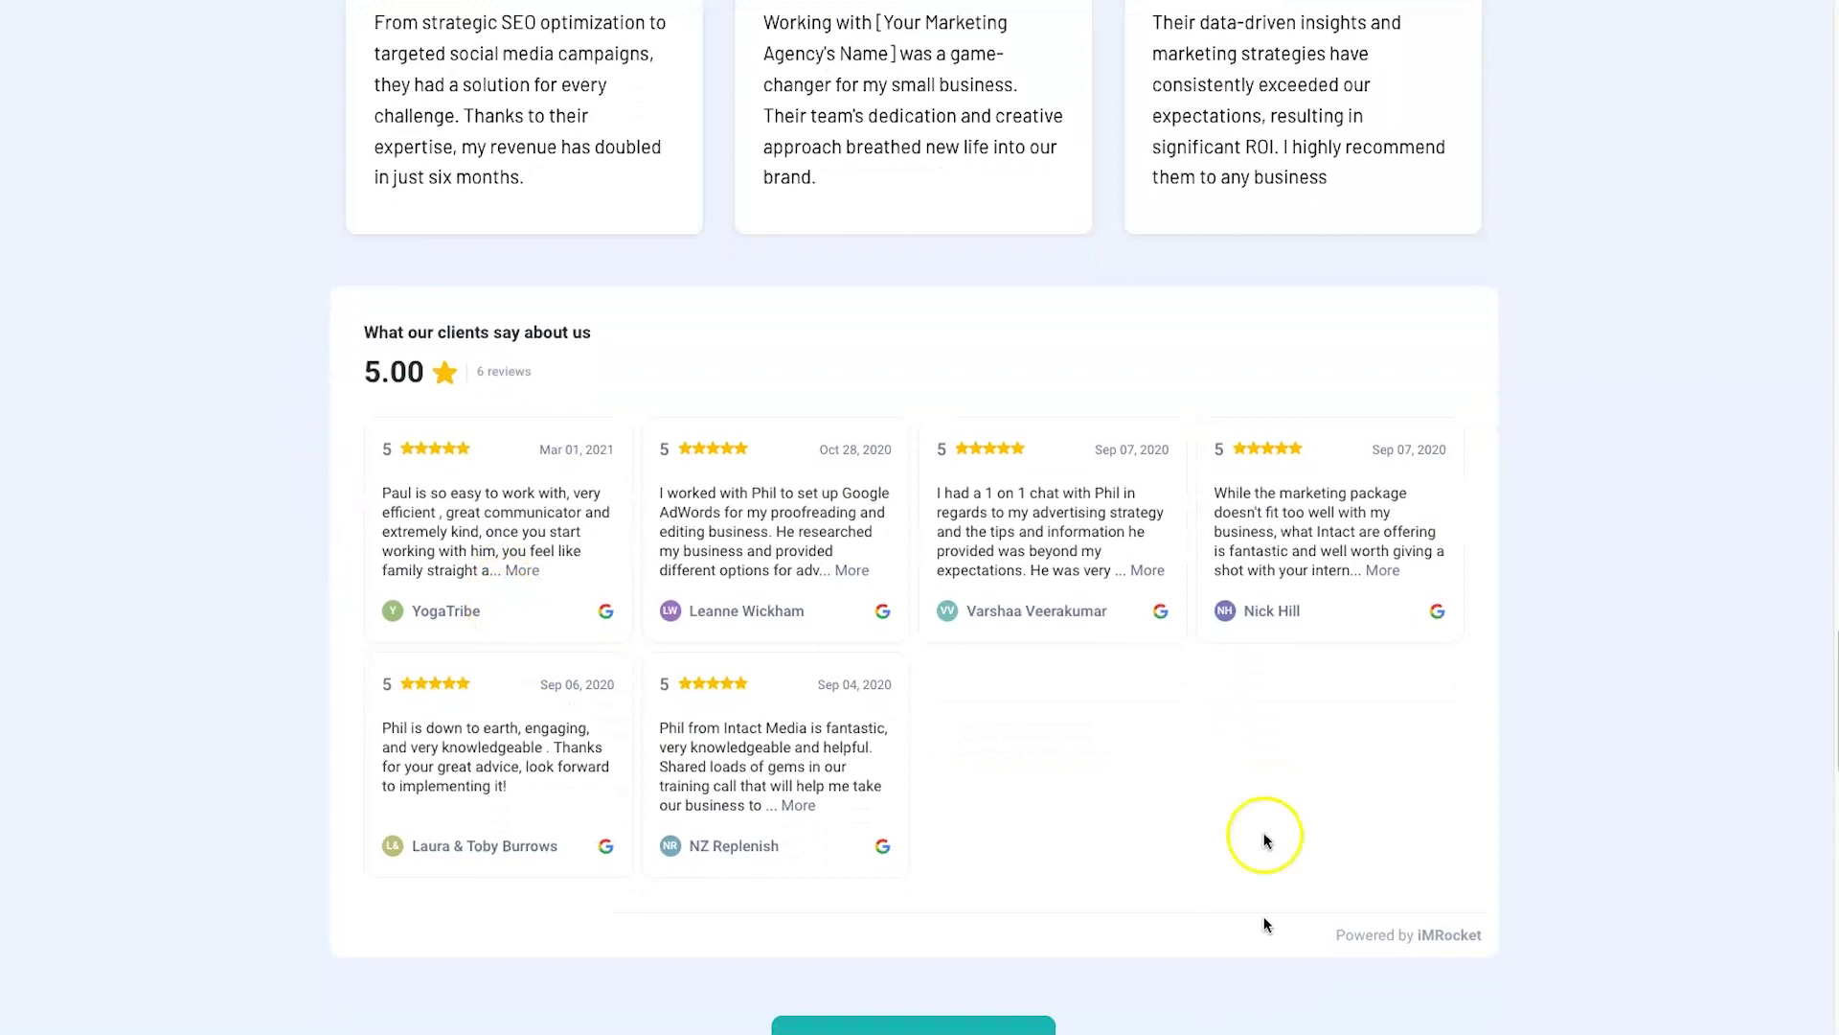
{"action": "scroll", "coordinate": [898, 497], "scroll_direction": "up", "scroll_amount": 3}
{"action": "scroll", "coordinate": [898, 502], "scroll_direction": "down", "scroll_amount": 1}
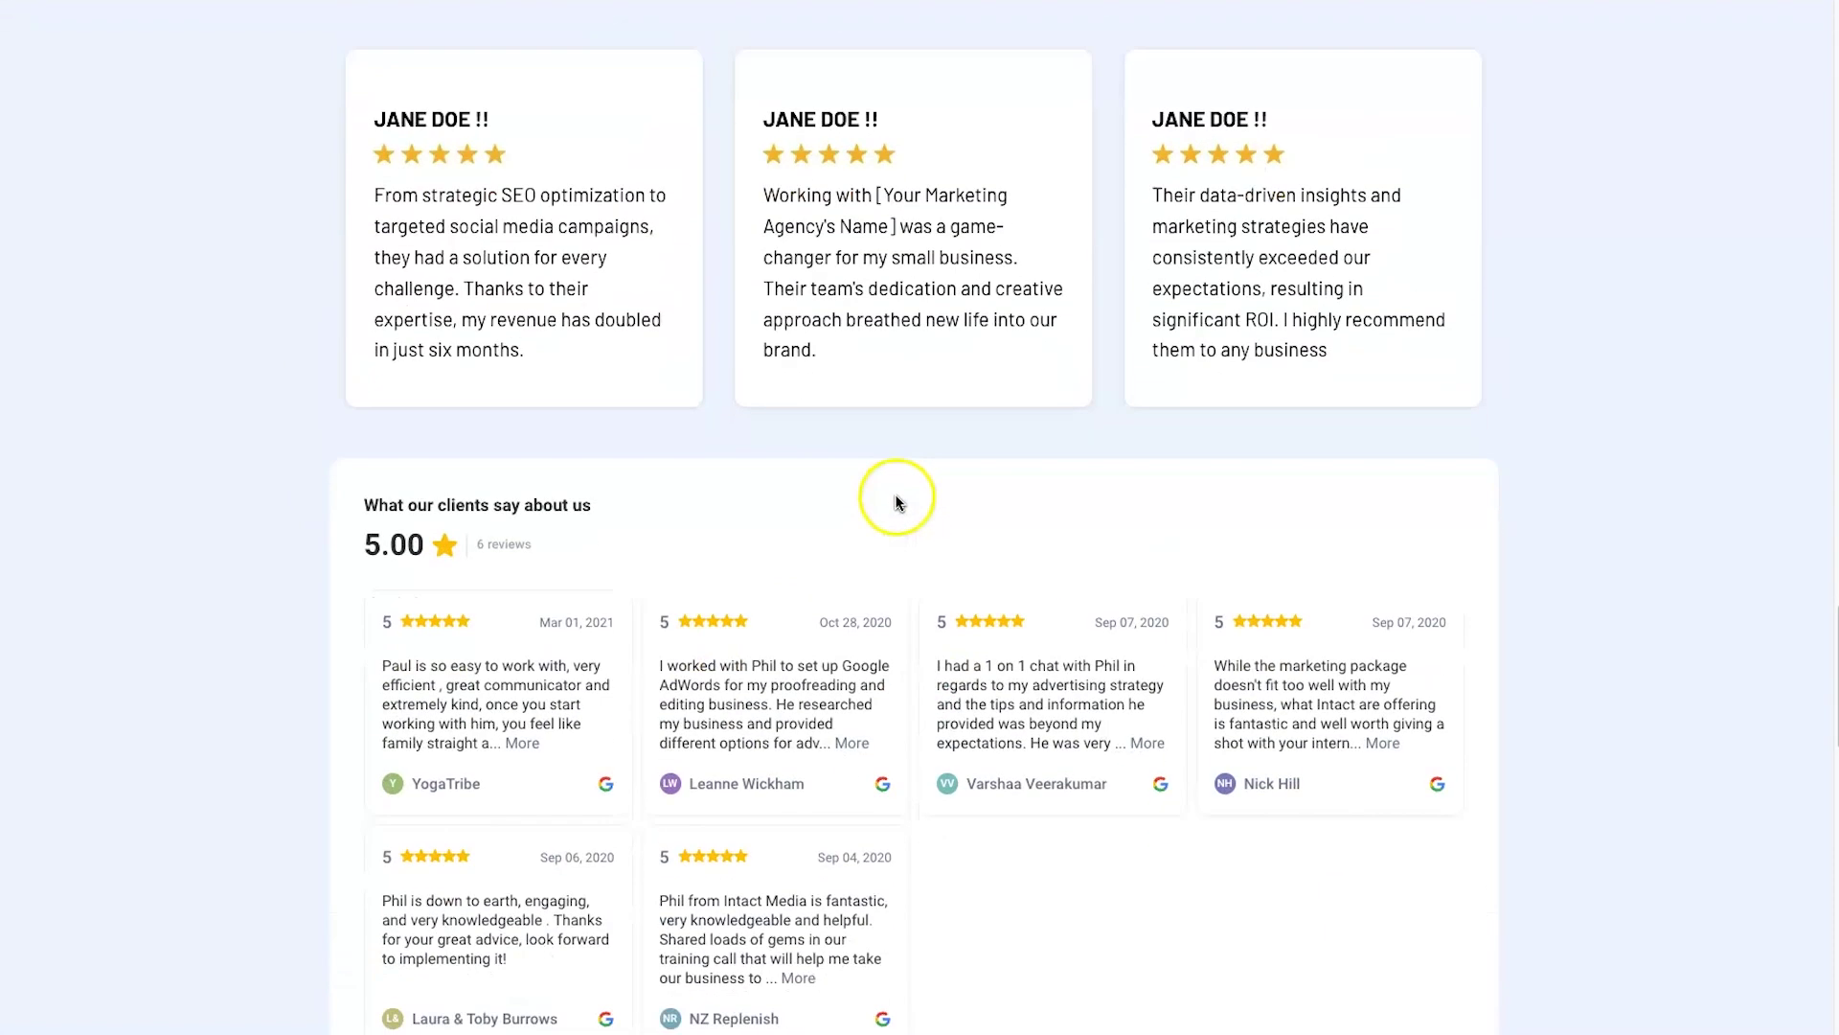
{"action": "scroll", "coordinate": [899, 502], "scroll_direction": "down", "scroll_amount": 2}
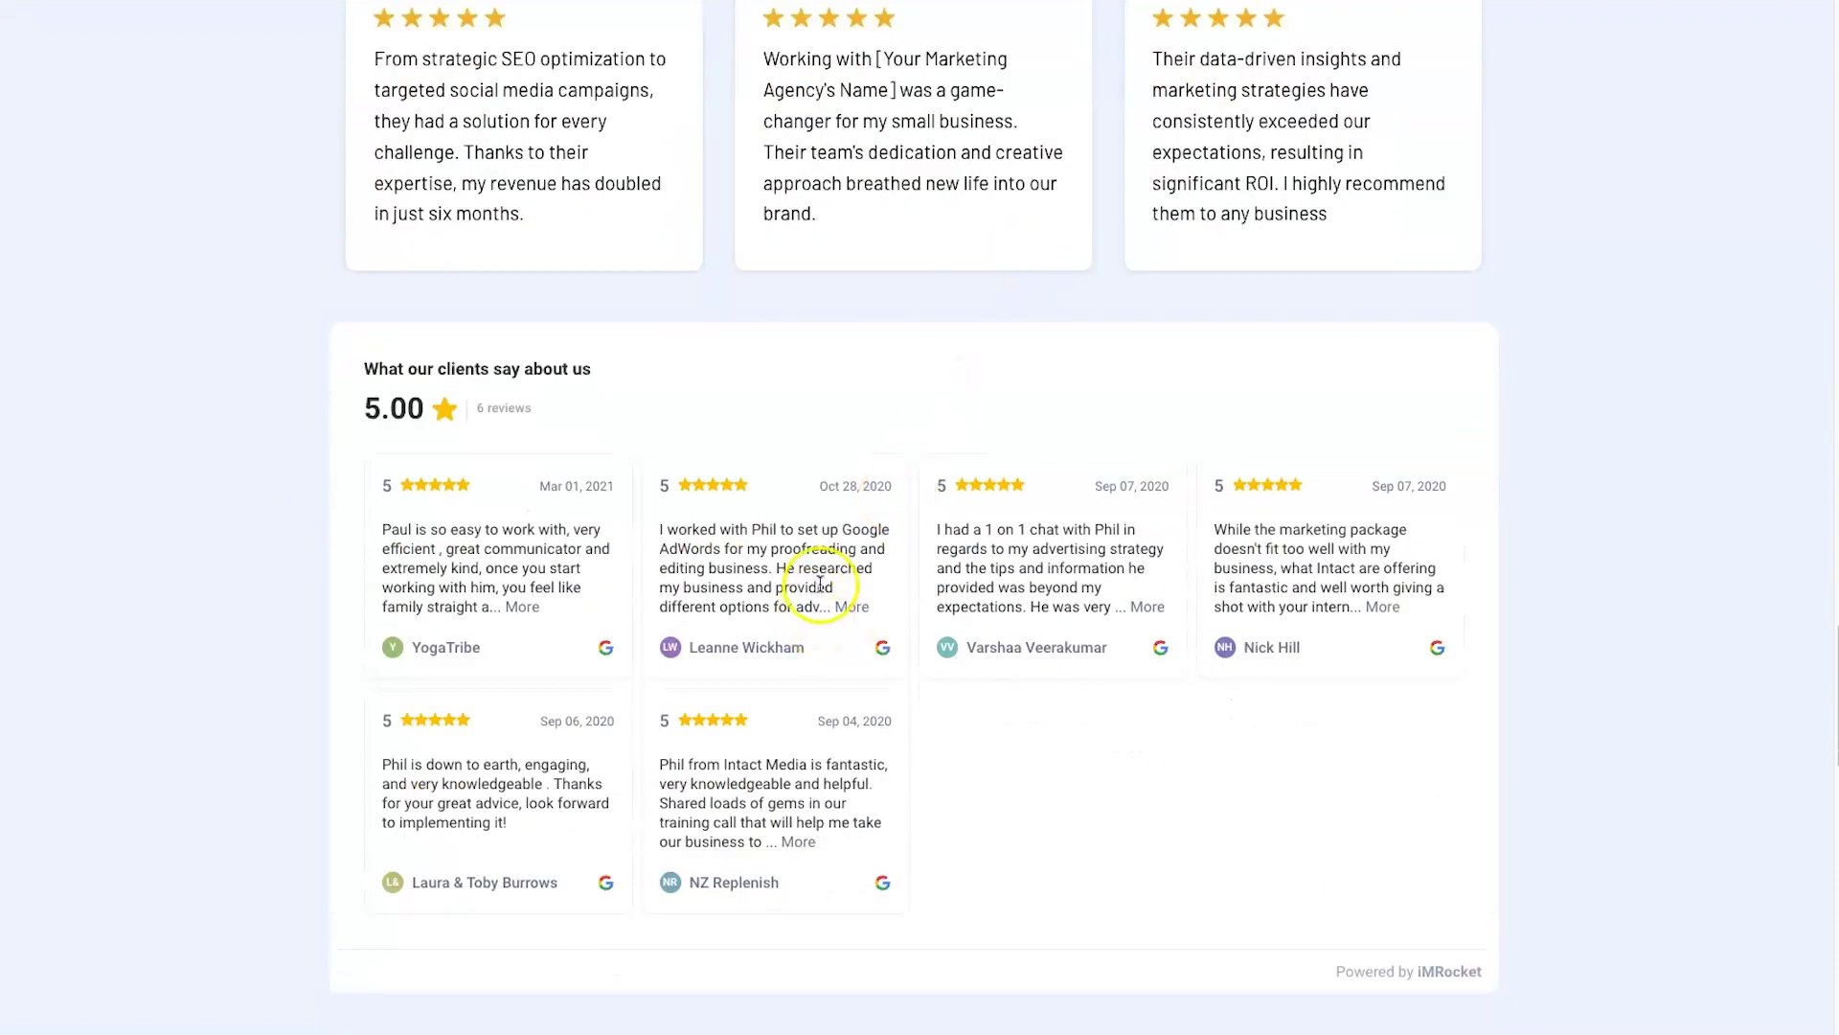